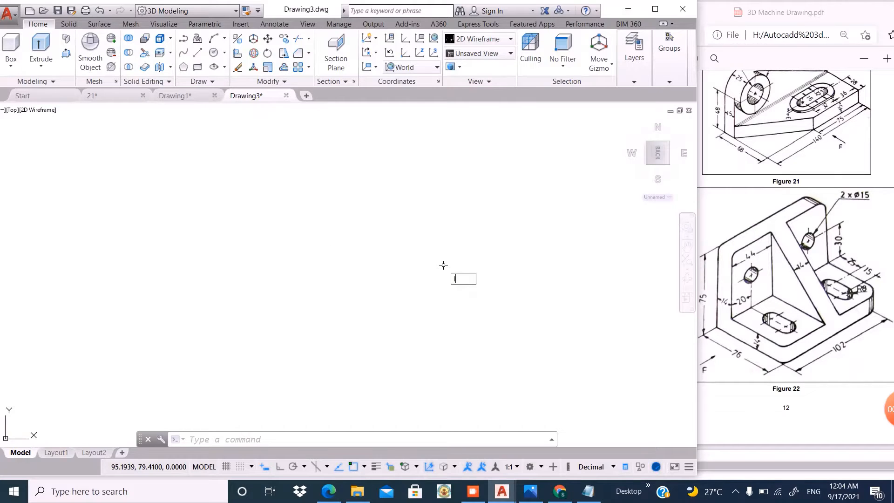
# - Set the drawing limits with the lower left corner at 0,0 and the upper right corner at 100,100
pyautogui.write('LIMI')
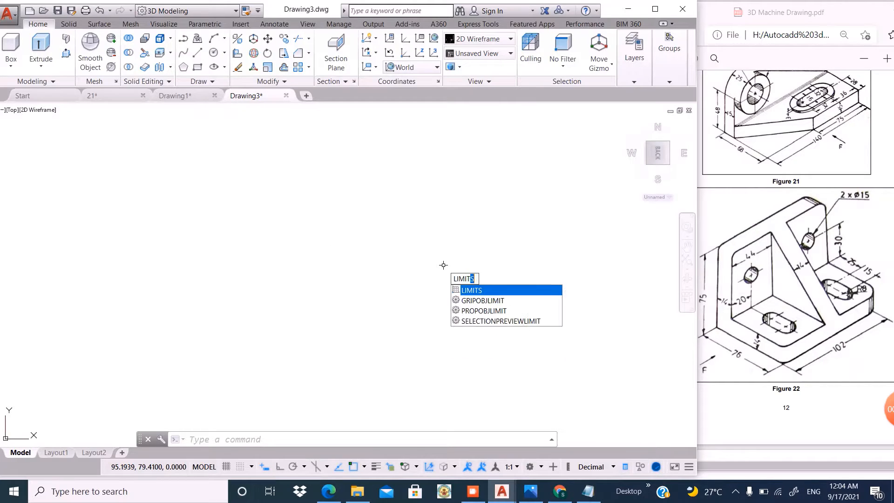
pyautogui.write('T')
pyautogui.press('Return')
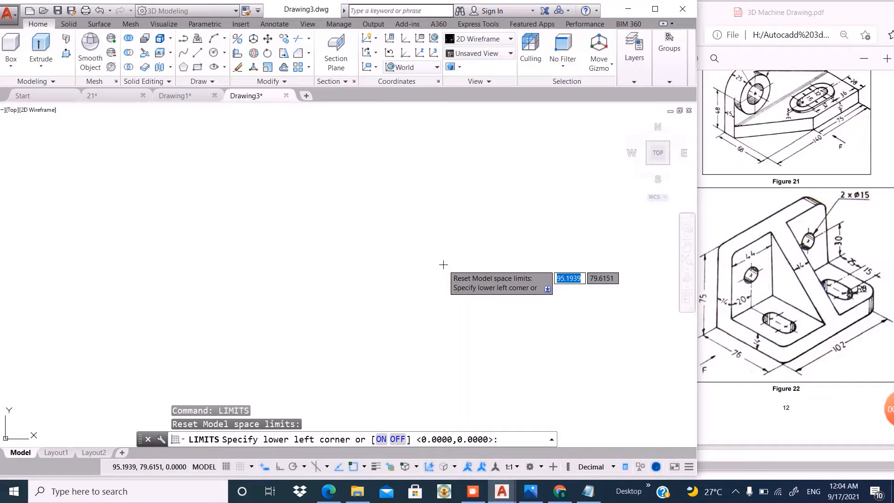
pyautogui.write('0,')
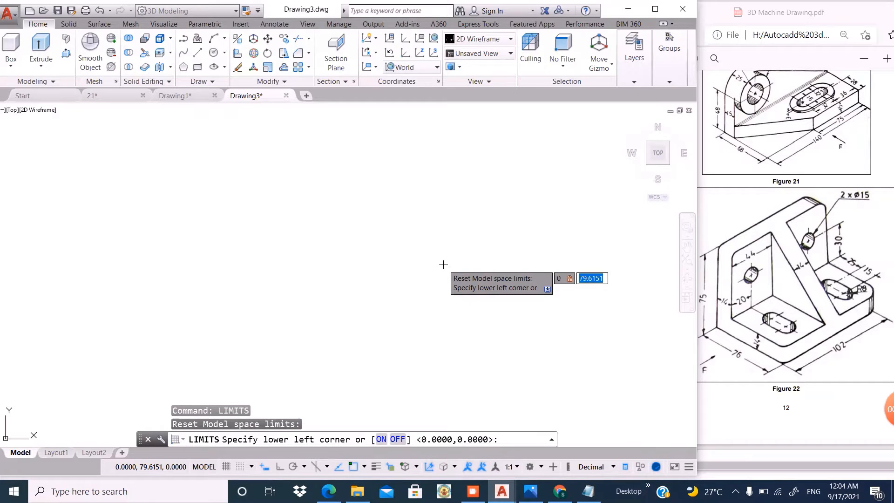
pyautogui.write('0')
pyautogui.press('Return')
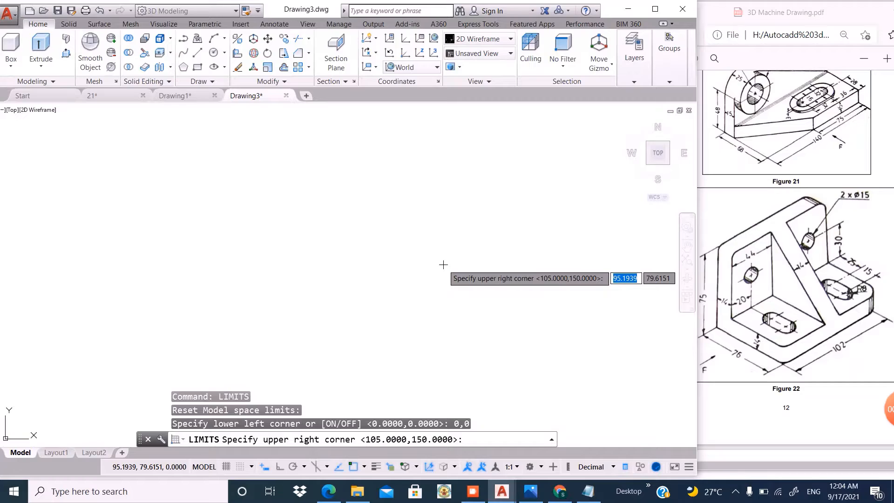
pyautogui.write('100,')
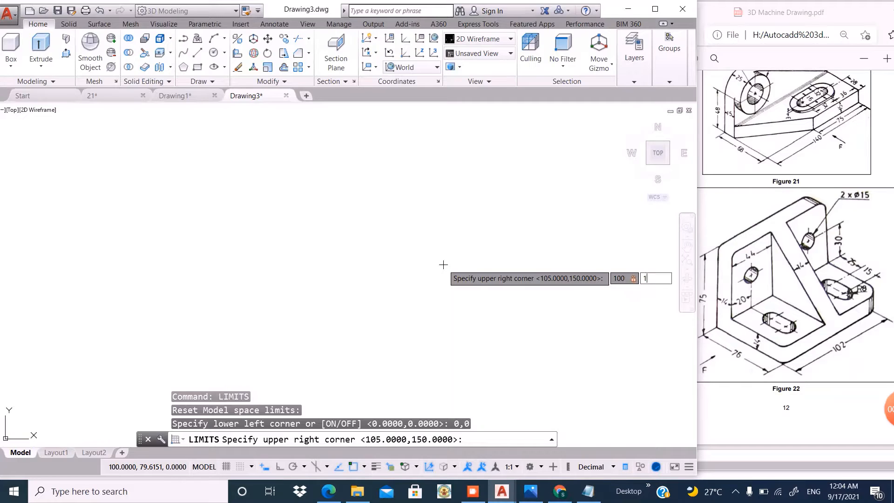
pyautogui.press('Return')
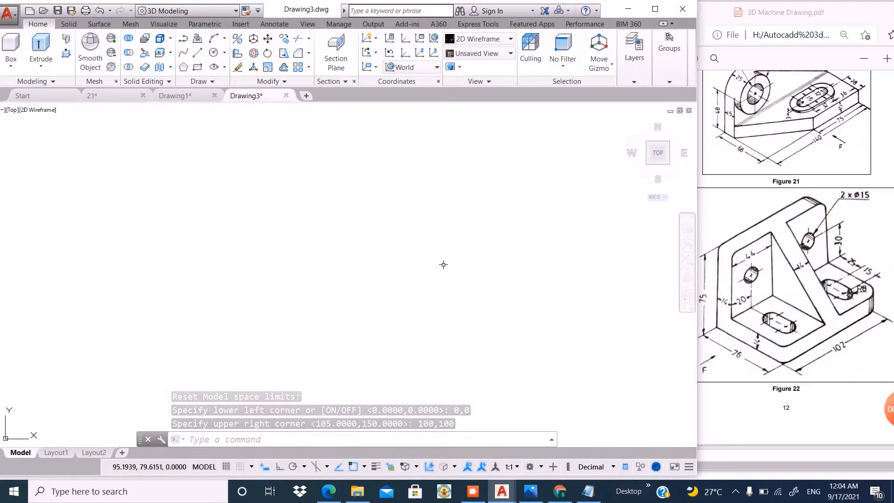
# - Zoom to the drawing extents and switch to the Front view
pyautogui.write('z')
pyautogui.press('Return')
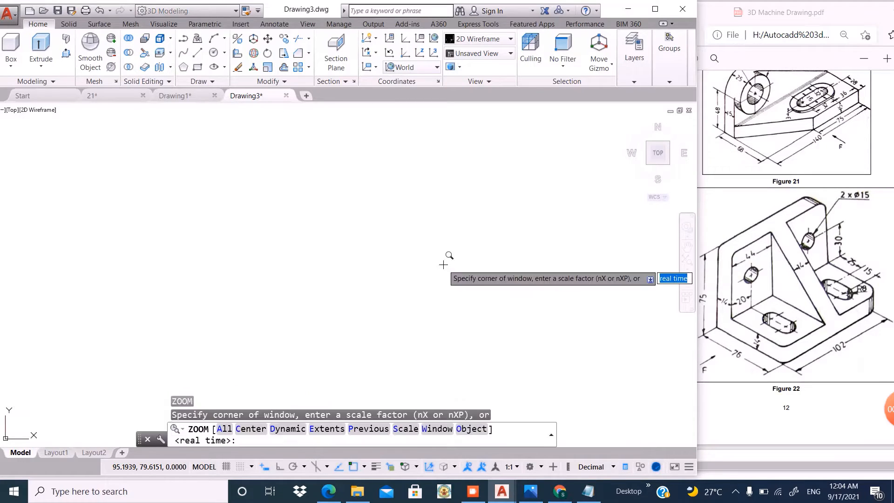
pyautogui.write('e')
pyautogui.press('Return')
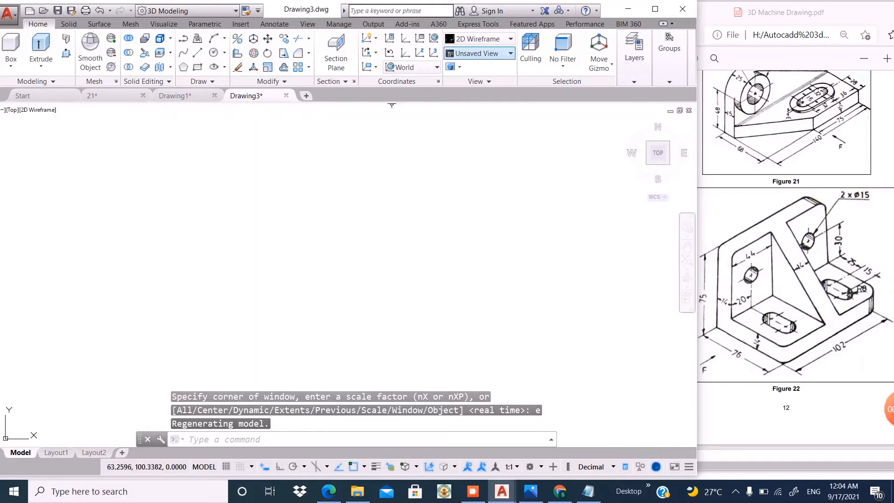
pyautogui.click(477, 53)
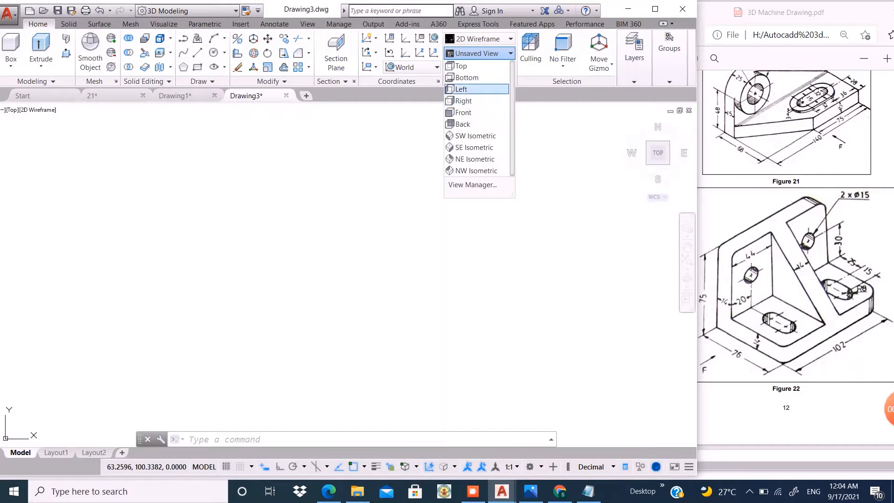
pyautogui.click(464, 112)
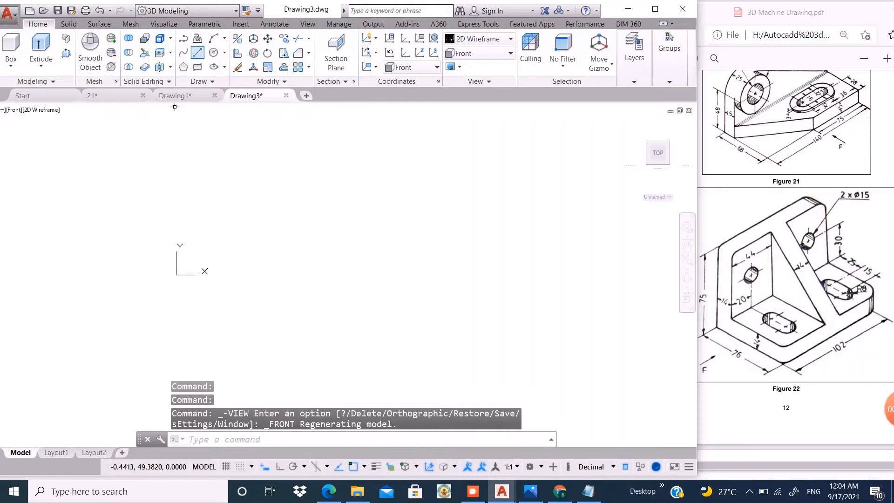
# - Turn on Ortho and draw the base plate's profile with lines as a closed rectangle 76 wide and 14 high
pyautogui.press('l')
pyautogui.press('Return')
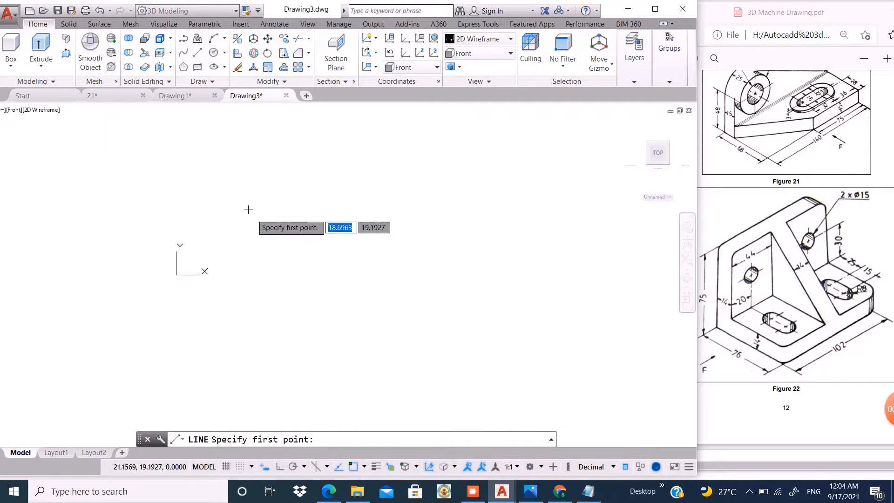
pyautogui.click(266, 269)
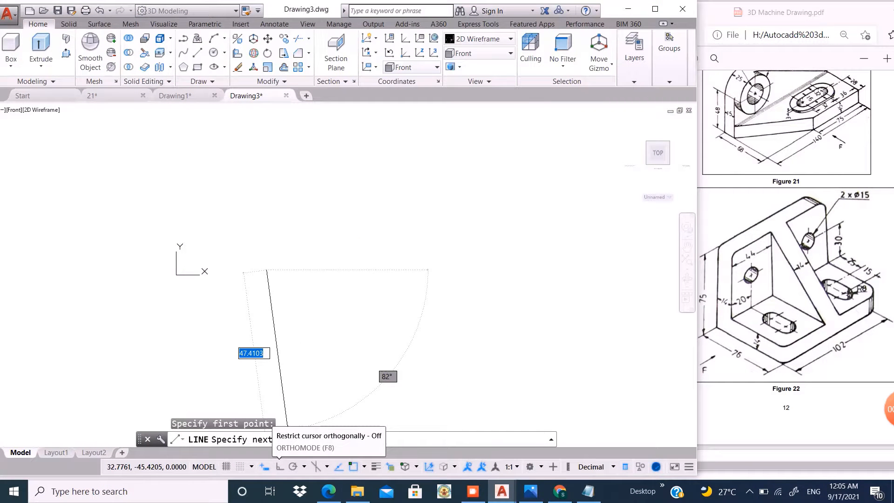
pyautogui.click(279, 467)
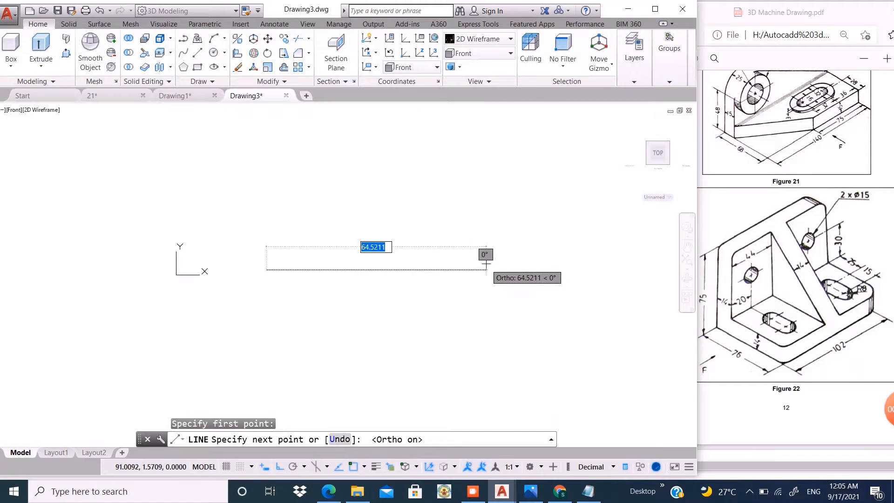
pyautogui.write('7')
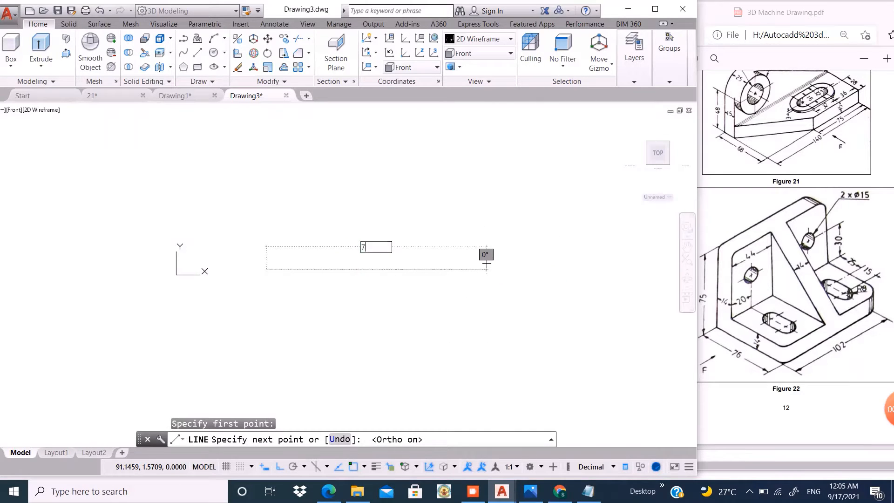
pyautogui.write('6')
pyautogui.press('Return')
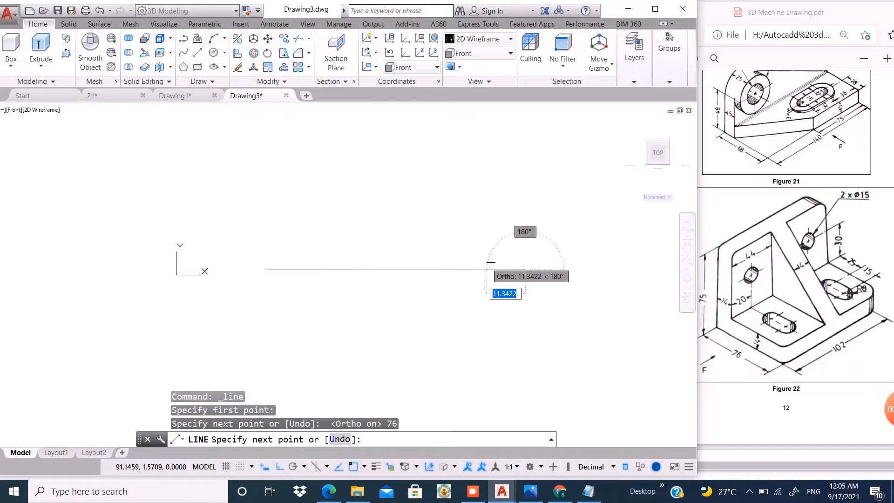
pyautogui.write('1')
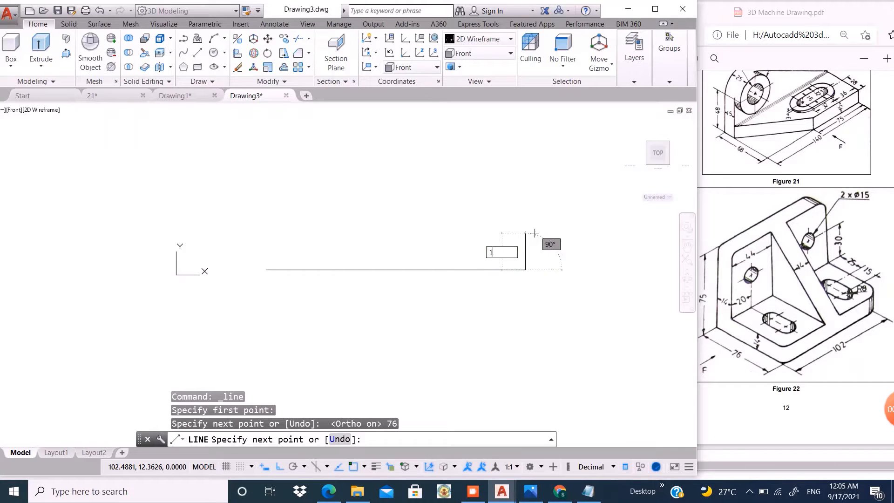
pyautogui.write('4')
pyautogui.press('Return')
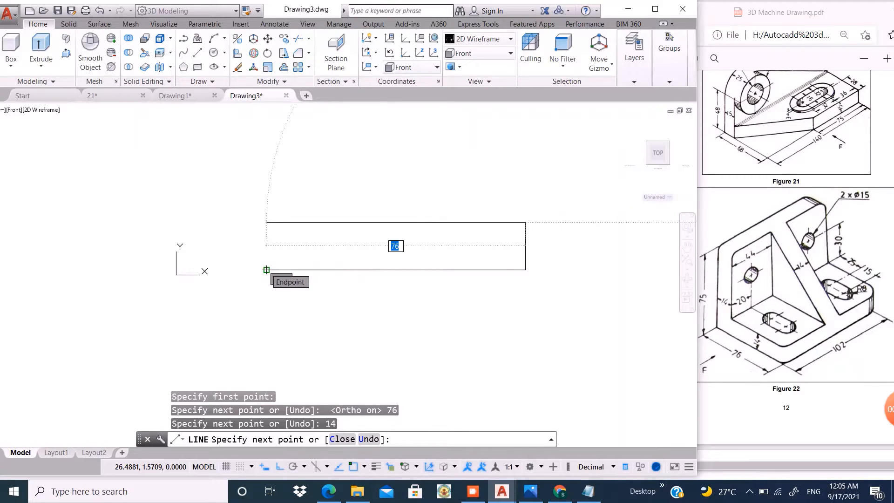
pyautogui.click(266, 221)
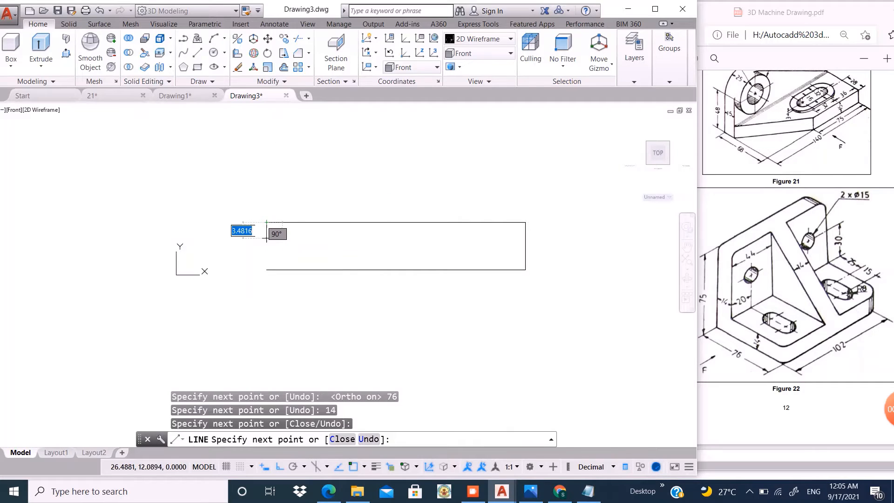
pyautogui.click(267, 269)
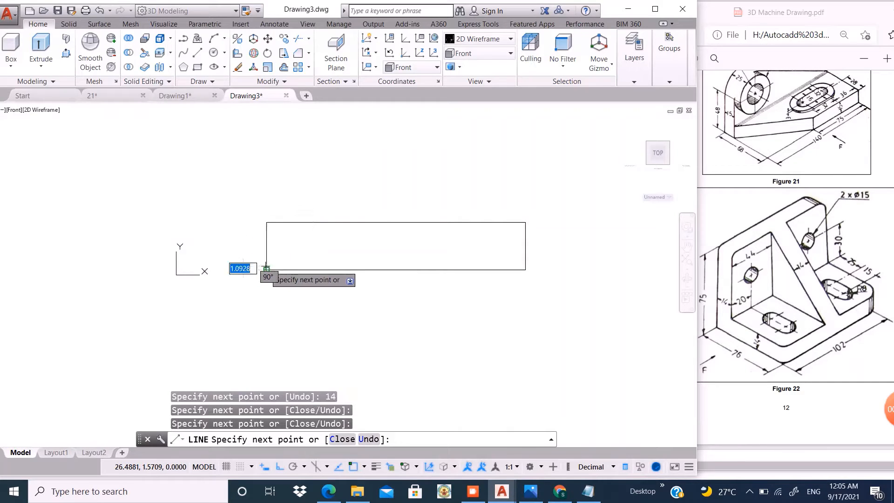
pyautogui.press('Return')
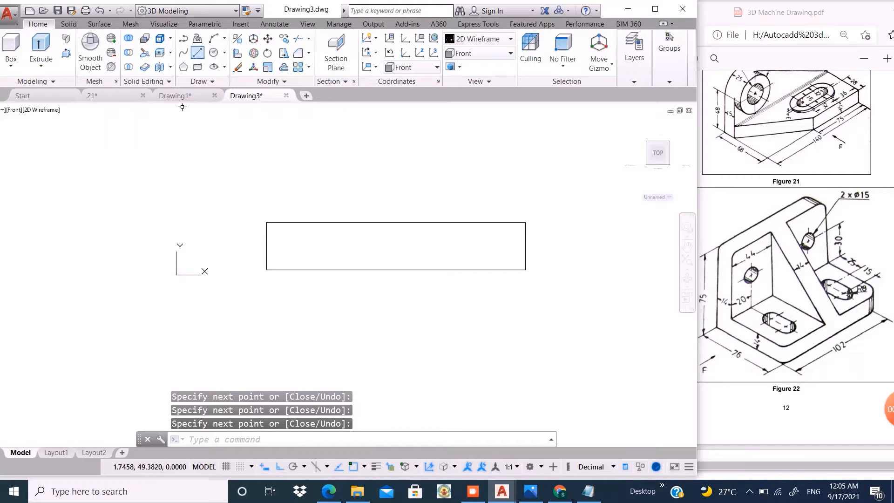
# - Draw the upright plate's profile with lines from the base's upper-left corner, 61 high and 14 wide, ending on the base's top edge
pyautogui.click(197, 53)
pyautogui.click(266, 222)
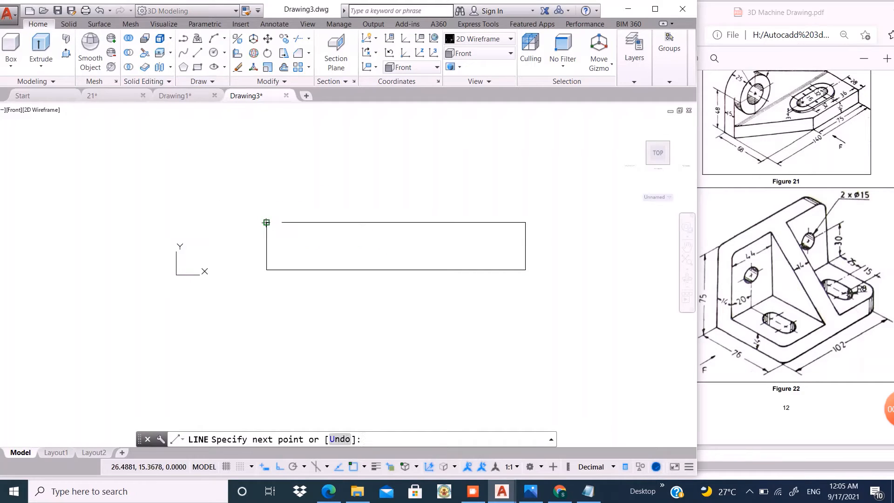
pyautogui.scroll(-2, 296, 261)
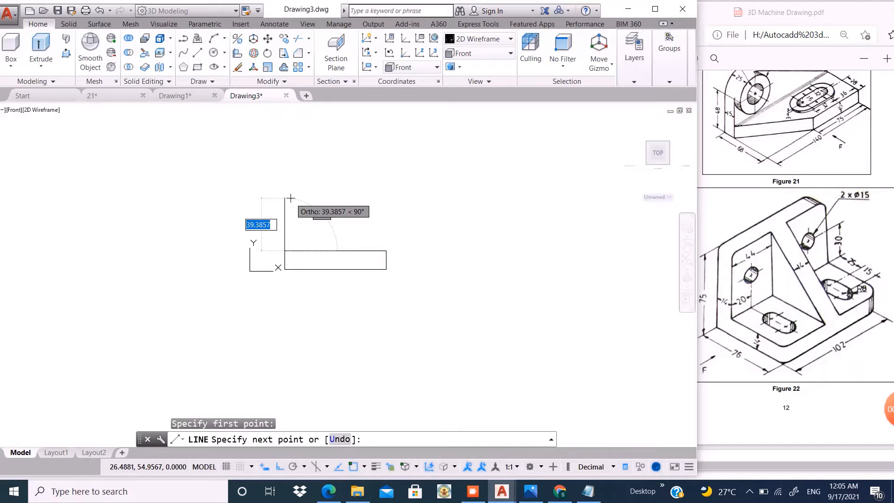
pyautogui.write('61')
pyautogui.press('Return')
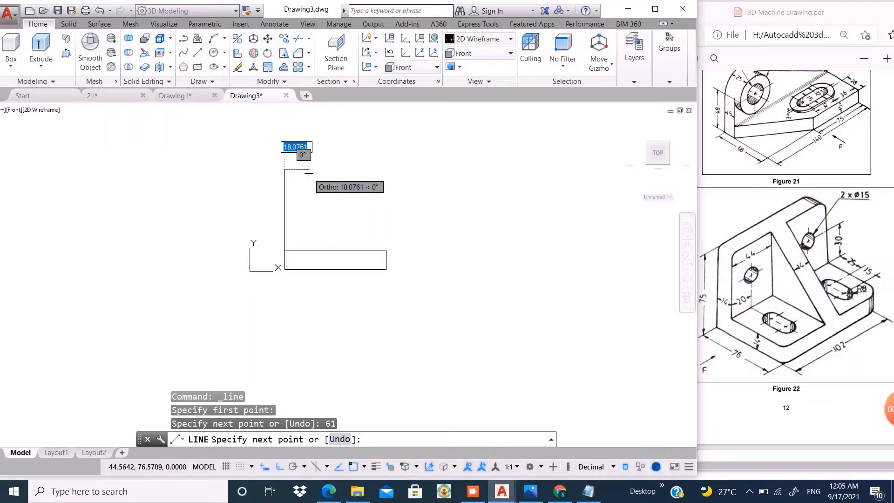
pyautogui.write('14')
pyautogui.press('Return')
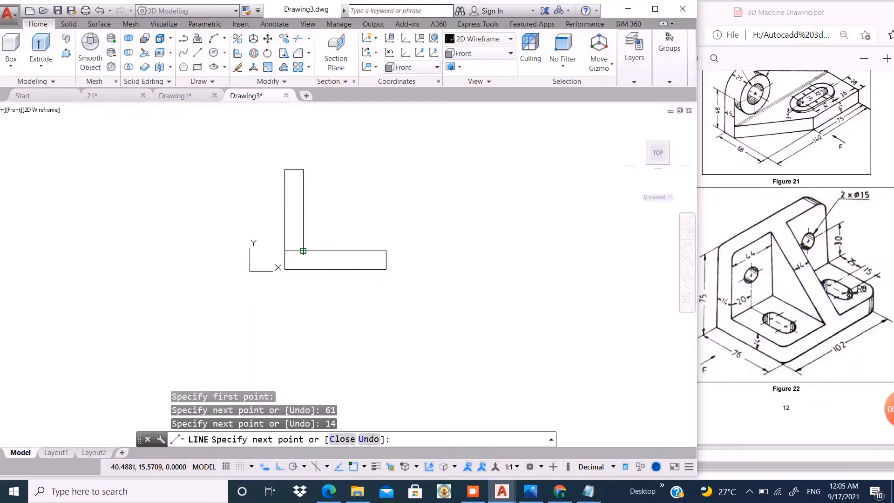
pyautogui.click(304, 251)
pyautogui.press('Return')
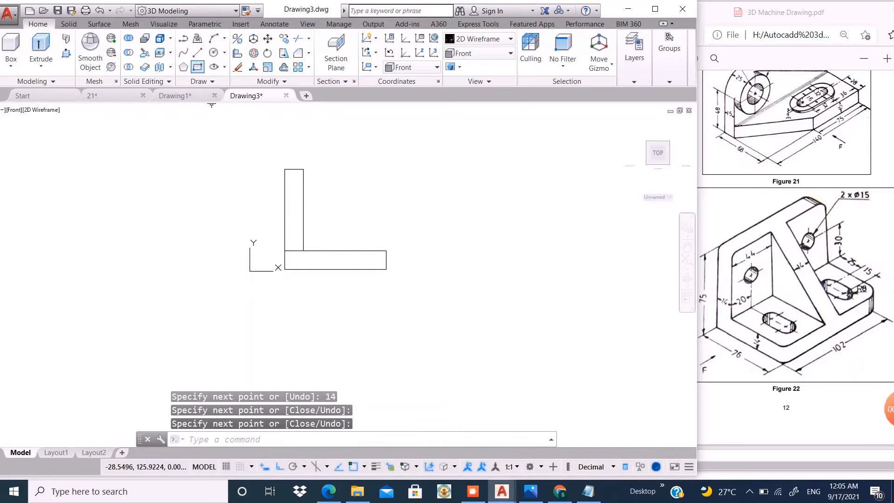
# - Draw the rib's sloping line from the upright's top-right corner to the base's top-right corner
pyautogui.press('Return')
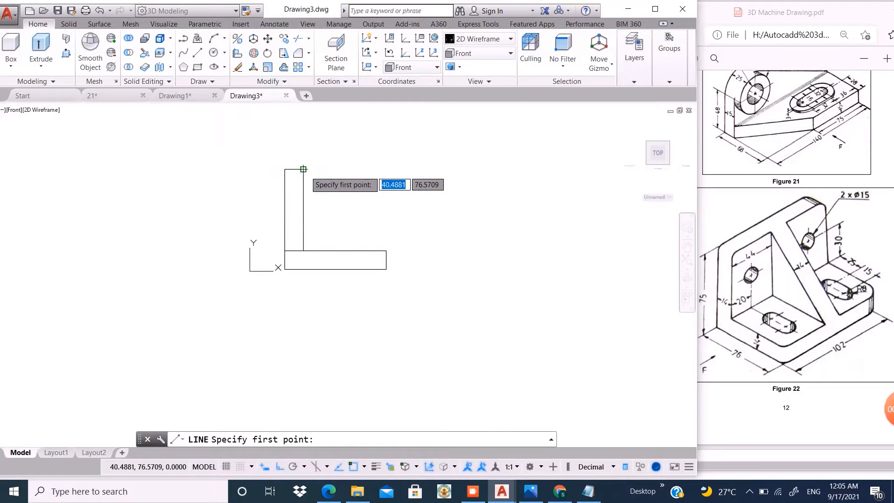
pyautogui.click(303, 169)
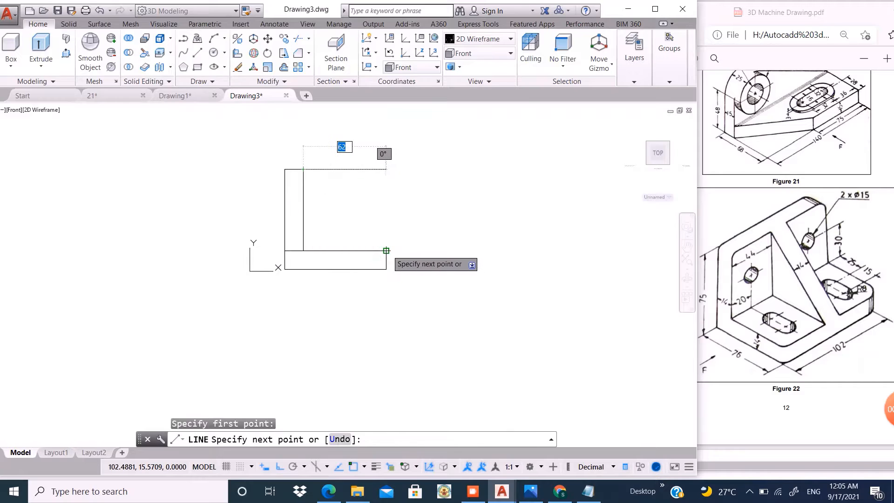
pyautogui.click(387, 251)
pyautogui.press('Return')
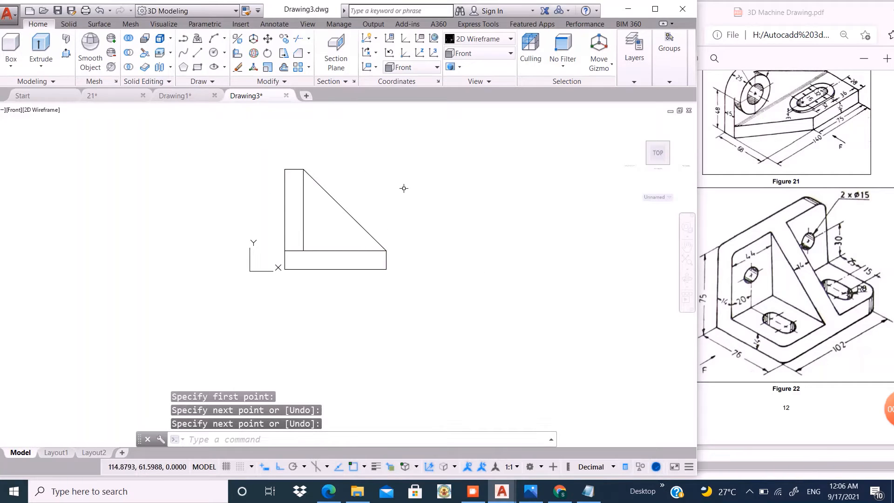
# - Join all the lines of the bracket profile into polylines
pyautogui.click(428, 148)
pyautogui.click(269, 291)
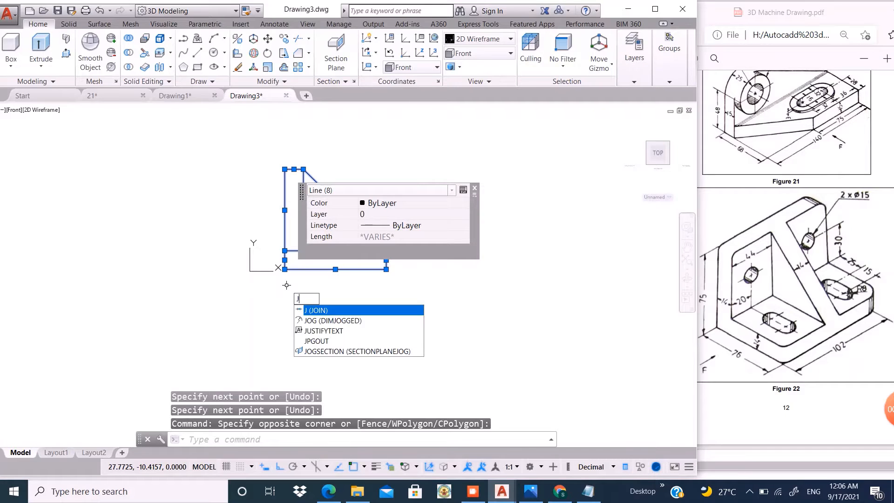
pyautogui.press('Return')
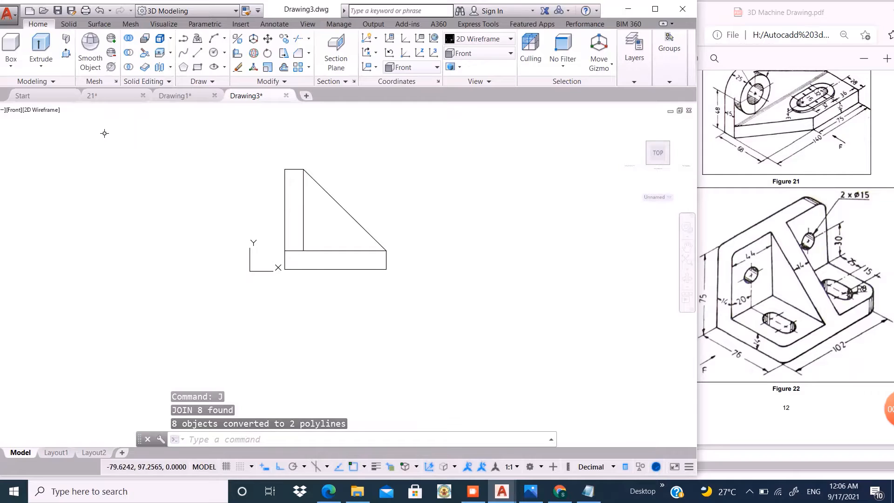
# - Extrude the upright area and the base area by 102 each with Presspull
pyautogui.click(66, 53)
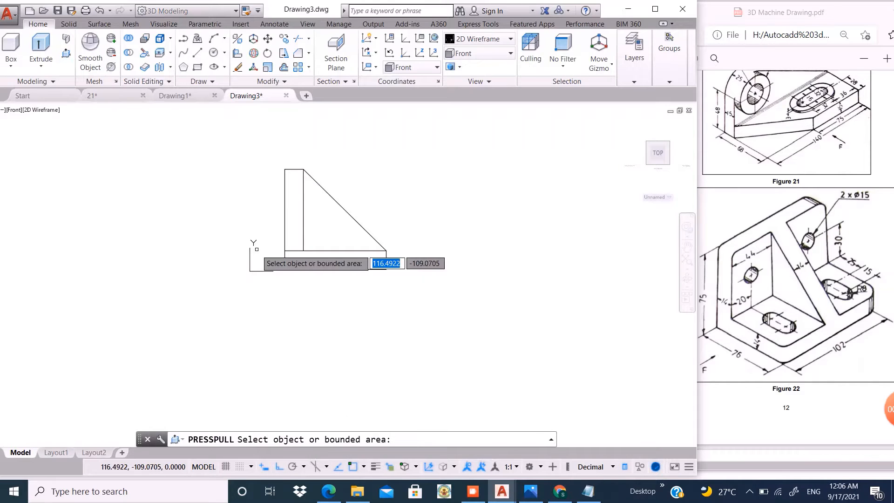
pyautogui.click(294, 217)
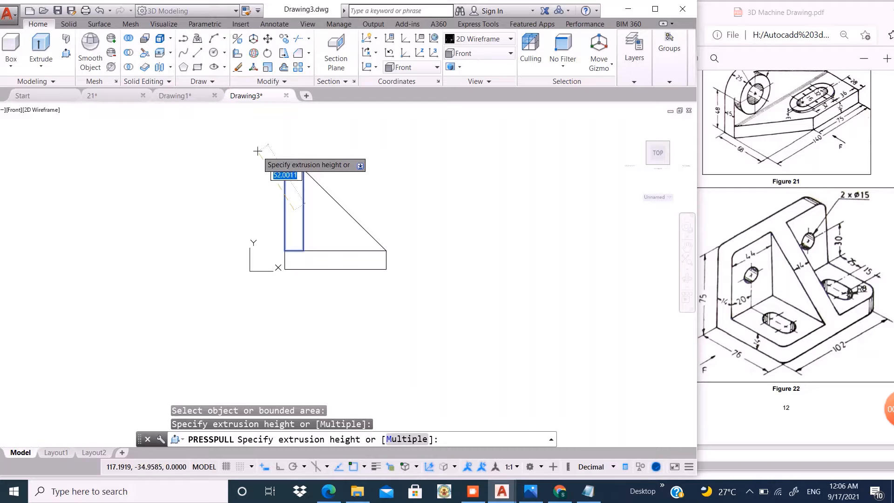
pyautogui.write('102')
pyautogui.press('Return')
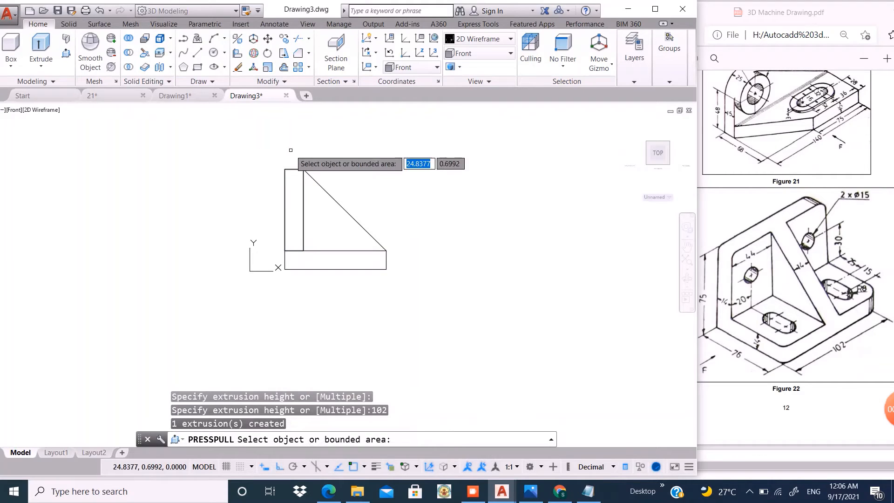
pyautogui.click(319, 259)
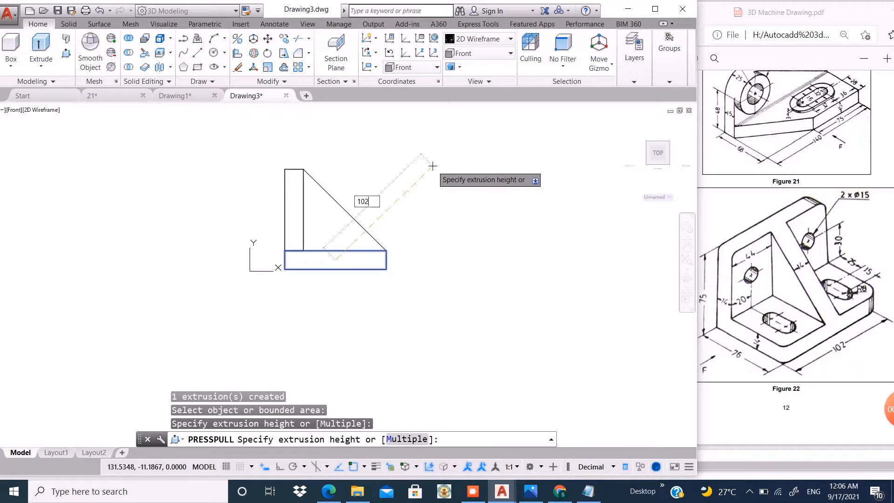
pyautogui.press('Return')
# - Extrude the triangular rib area by 14 with Presspull
pyautogui.click(322, 224)
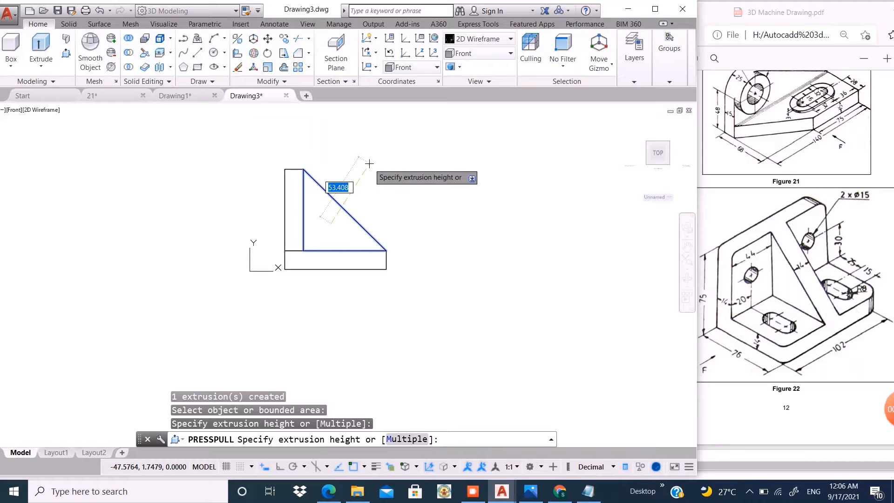
pyautogui.write('14')
pyautogui.press('Return')
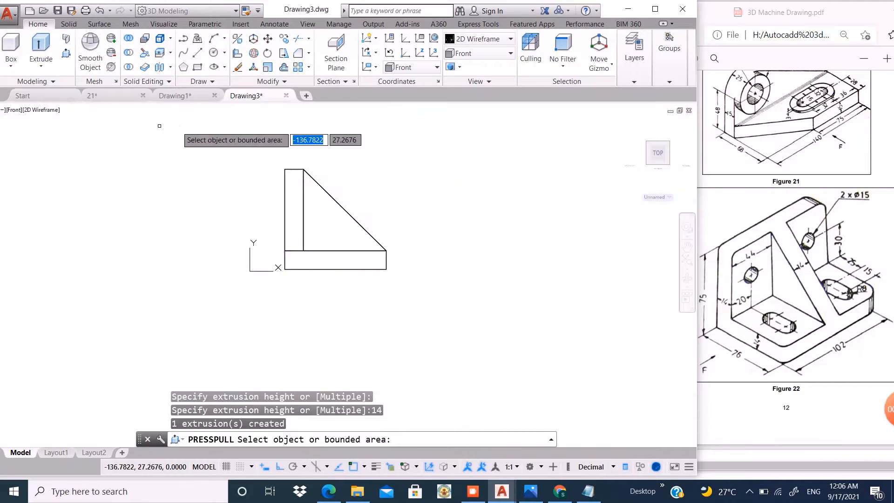
pyautogui.press('Return')
# - Show the model in SE Isometric view with the Shades of Gray visual style
pyautogui.click(13, 110)
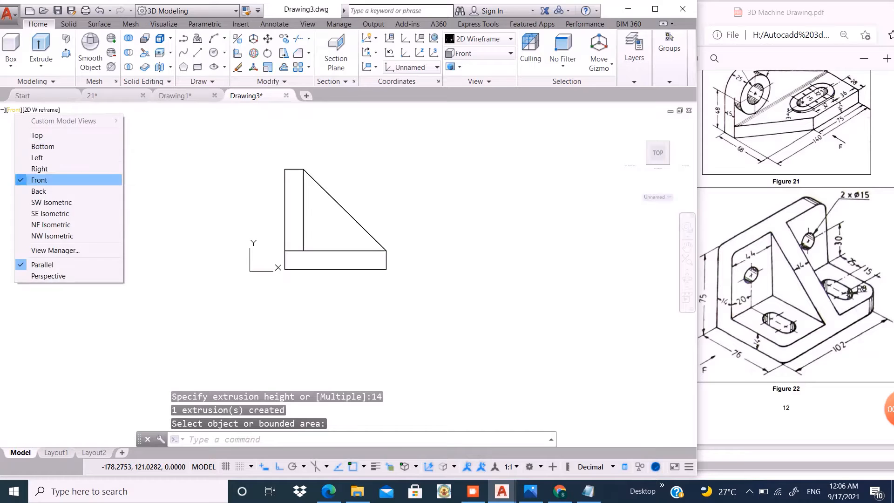
pyautogui.click(27, 213)
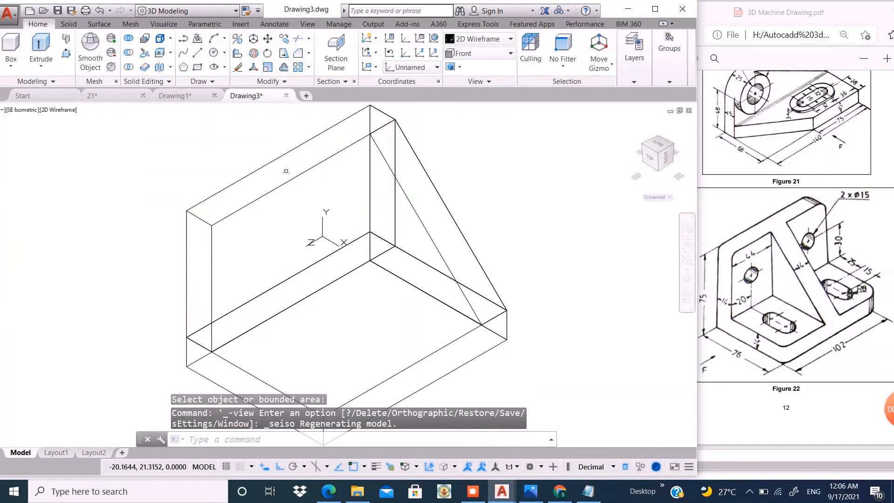
pyautogui.click(480, 39)
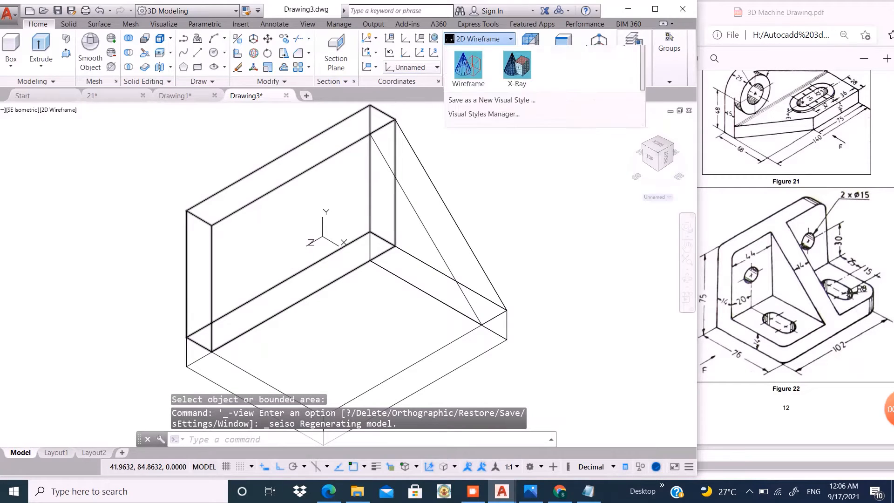
pyautogui.click(566, 103)
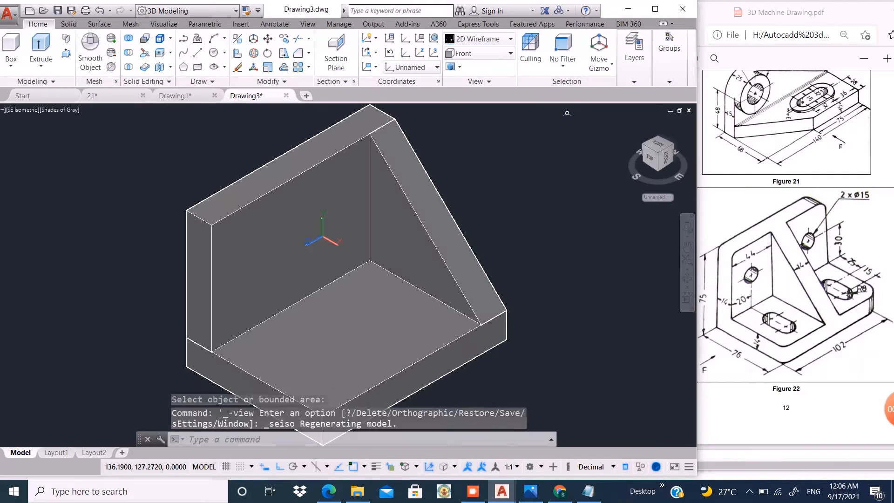
# - Move the rib from the midpoint of its lower front edge to the midpoint of the base plate's upper front edge
pyautogui.click(410, 202)
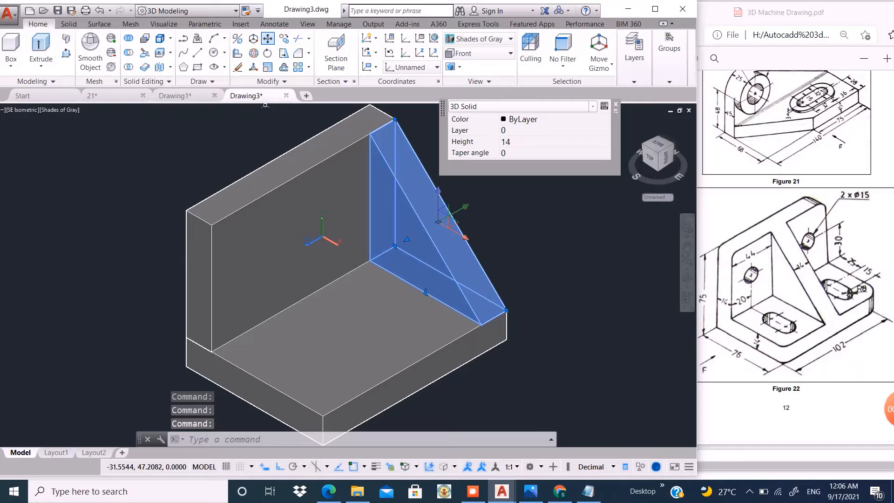
pyautogui.click(268, 38)
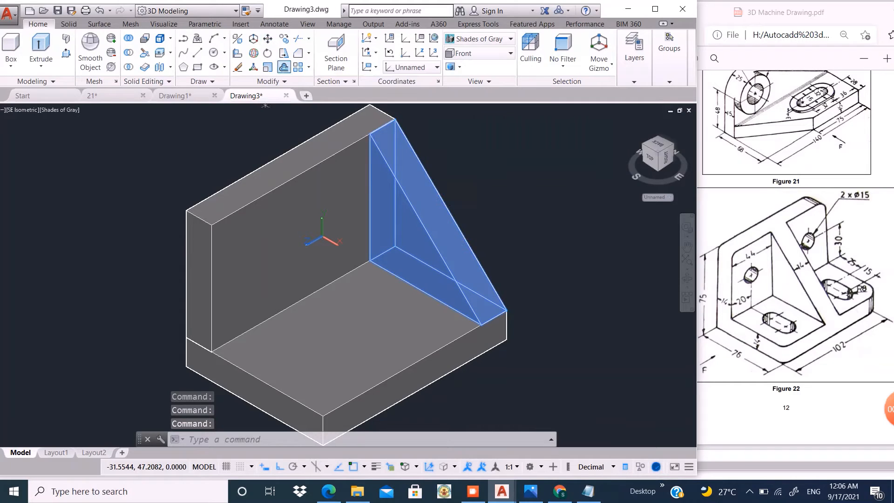
pyautogui.click(501, 310)
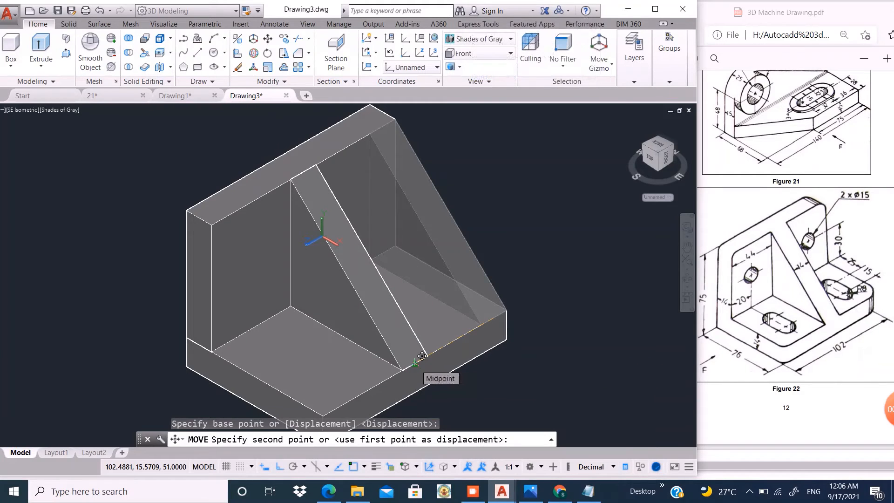
pyautogui.click(421, 356)
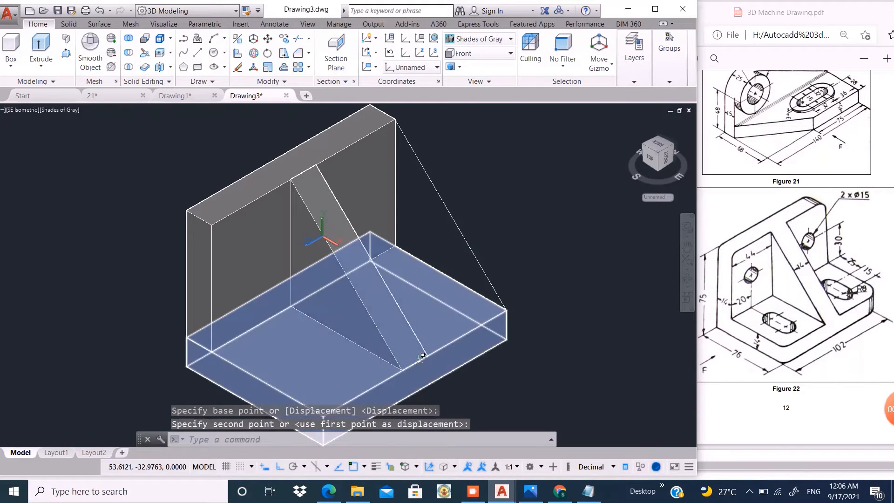
# - Erase the leftover triangular polyline at the rib's original position
pyautogui.click(459, 166)
pyautogui.click(434, 192)
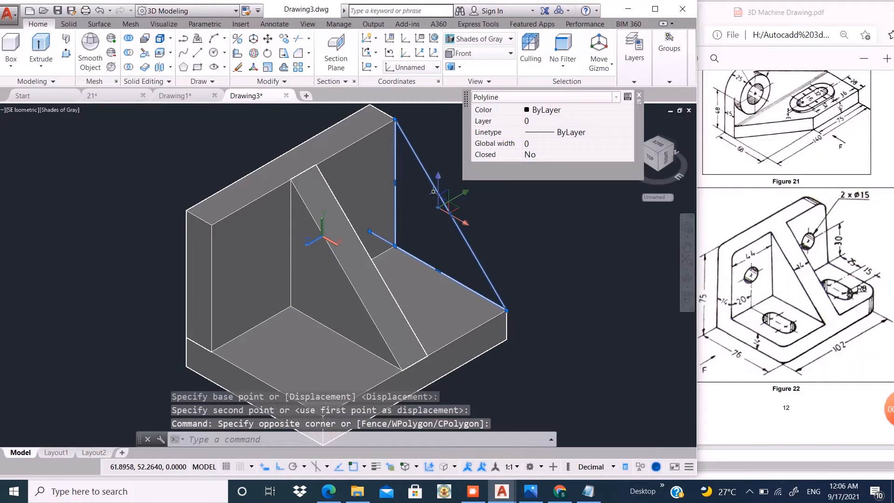
pyautogui.press('Return')
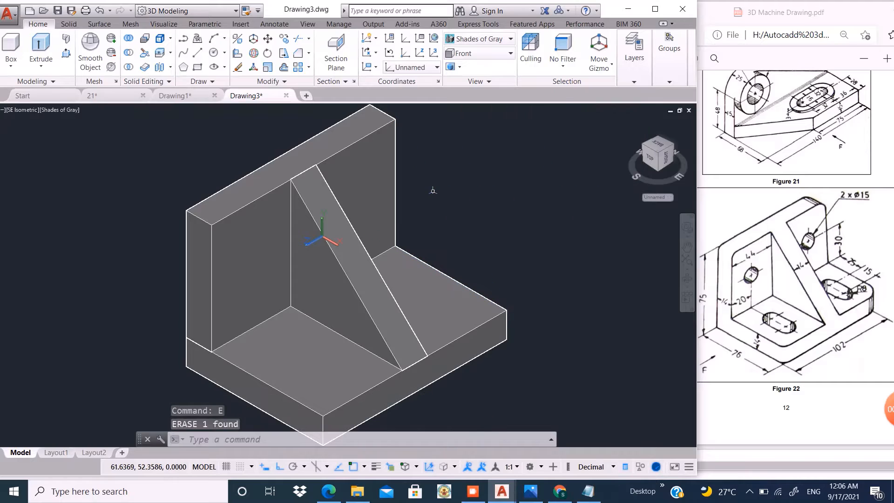
# - Unite the upright plate, the rib and the base plate into one solid with Union
pyautogui.scroll(-2, 466, 196)
pyautogui.scroll(2, 349, 262)
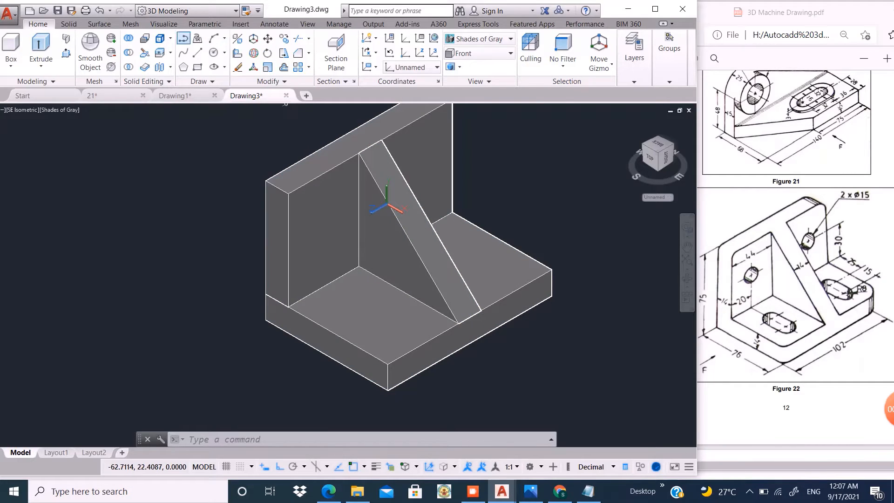
pyautogui.write('UNION')
pyautogui.press('Return')
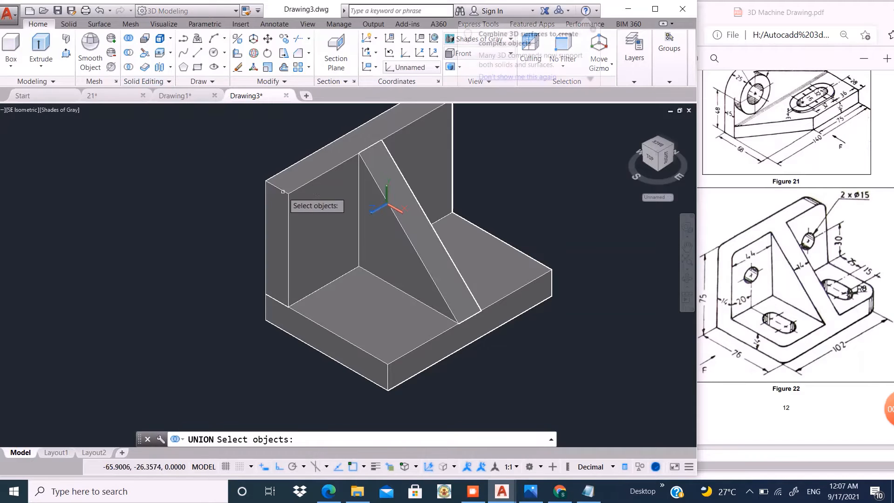
pyautogui.click(303, 188)
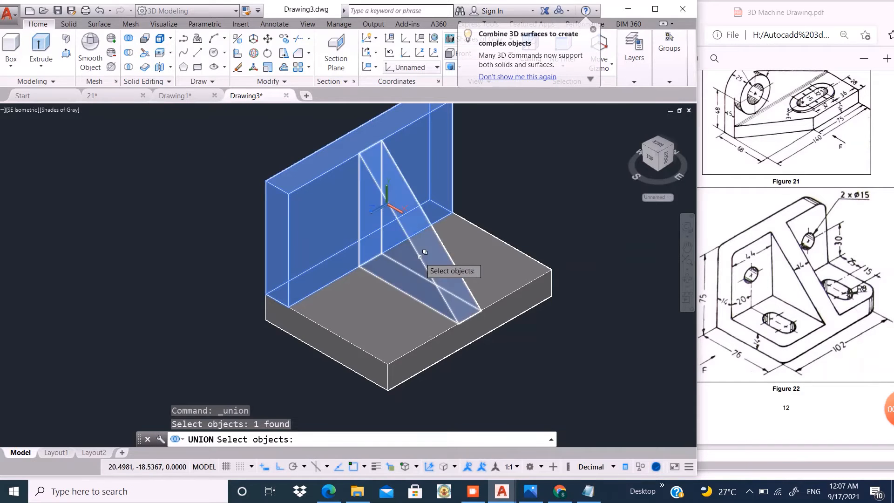
pyautogui.click(398, 274)
pyautogui.click(333, 322)
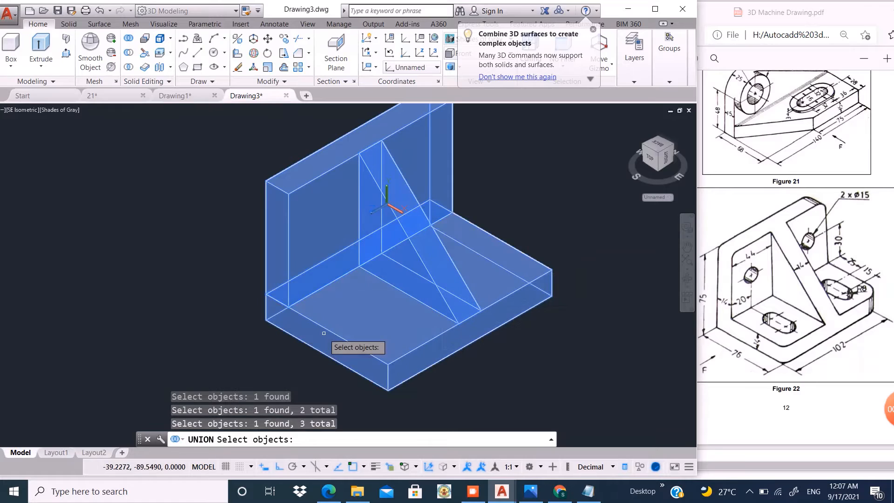
pyautogui.press('Return')
# - Move the united bracket solid away from the leftover profile lines to an empty area of the drawing
pyautogui.scroll(-2, 364, 305)
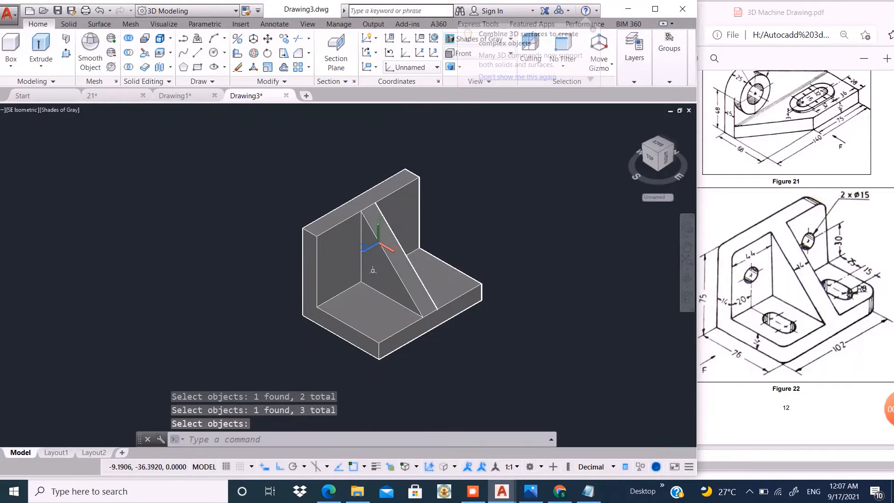
pyautogui.scroll(2, 398, 203)
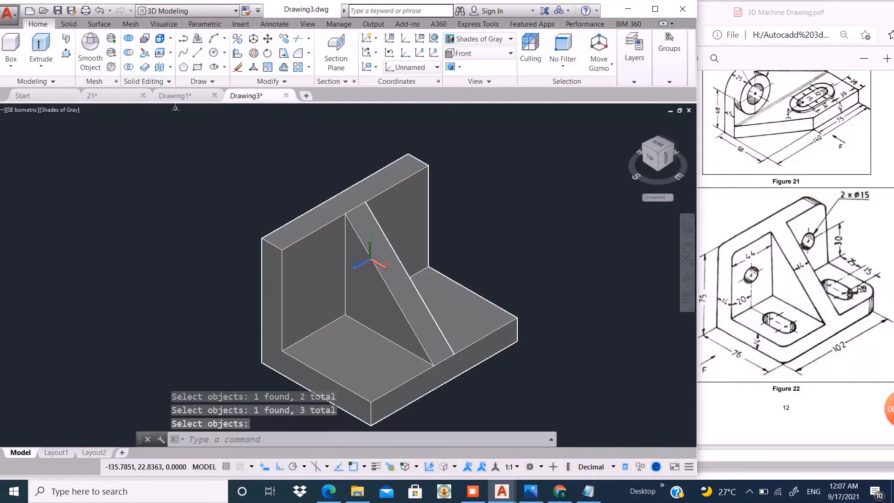
pyautogui.click(66, 52)
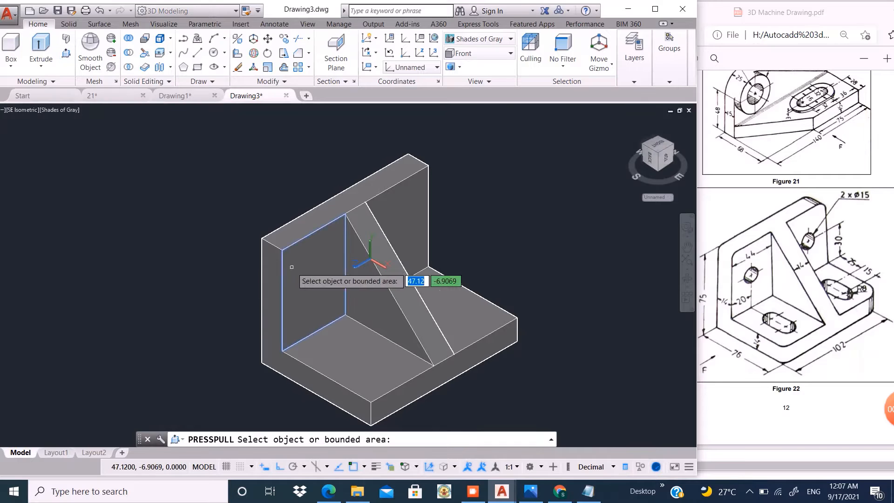
pyautogui.click(268, 38)
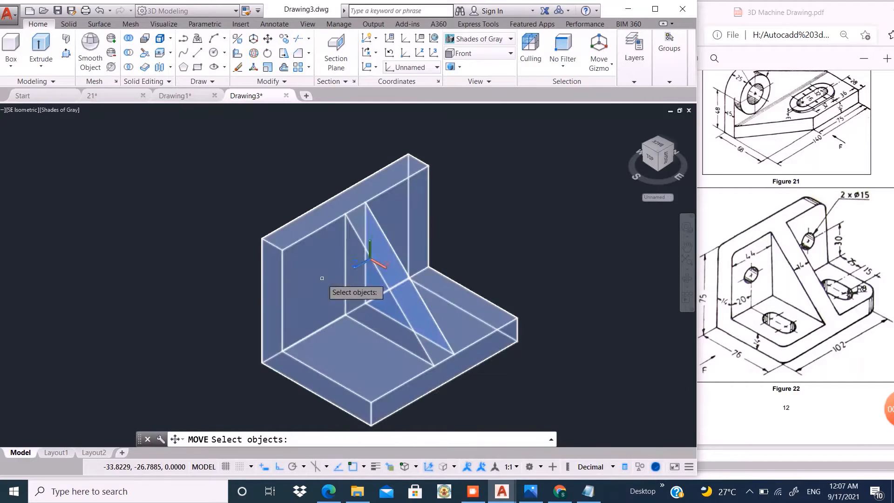
pyautogui.click(312, 274)
pyautogui.press('Return')
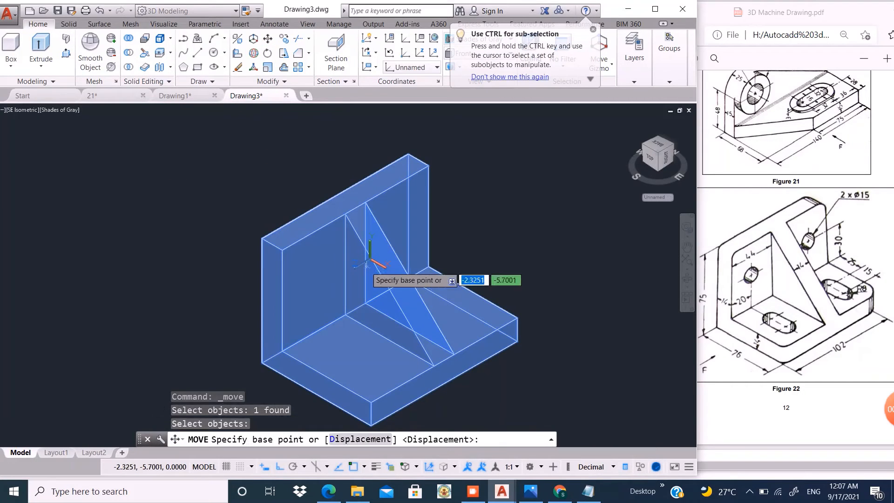
pyautogui.click(192, 353)
pyautogui.click(420, 256)
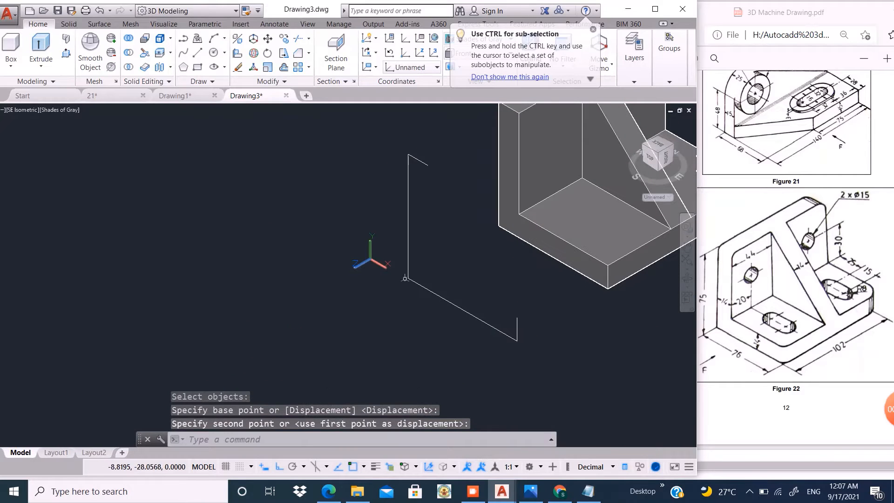
# - Erase the leftover profile polyline that remains at the bracket's original position
pyautogui.click(462, 156)
pyautogui.click(376, 303)
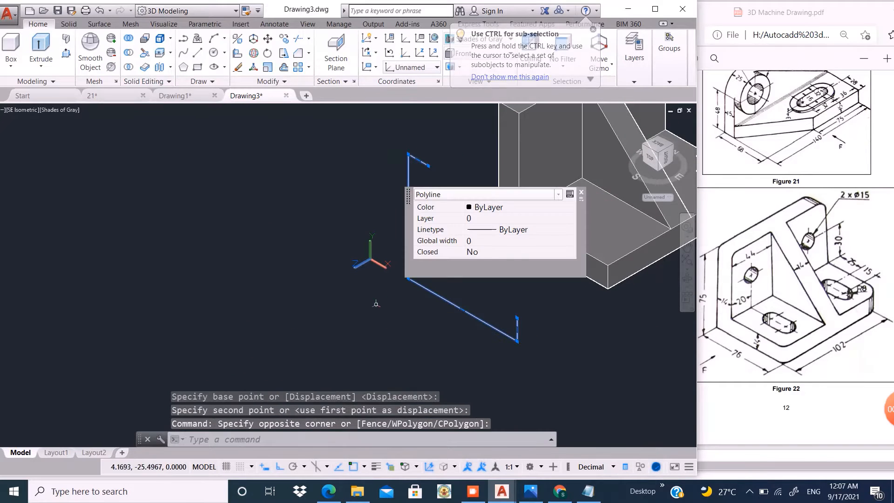
pyautogui.write('E')
pyautogui.press('Return')
# - Copy the base plate's upper edge on the open end 20 toward the rib with Copy Edges
pyautogui.scroll(-4, 263, 308)
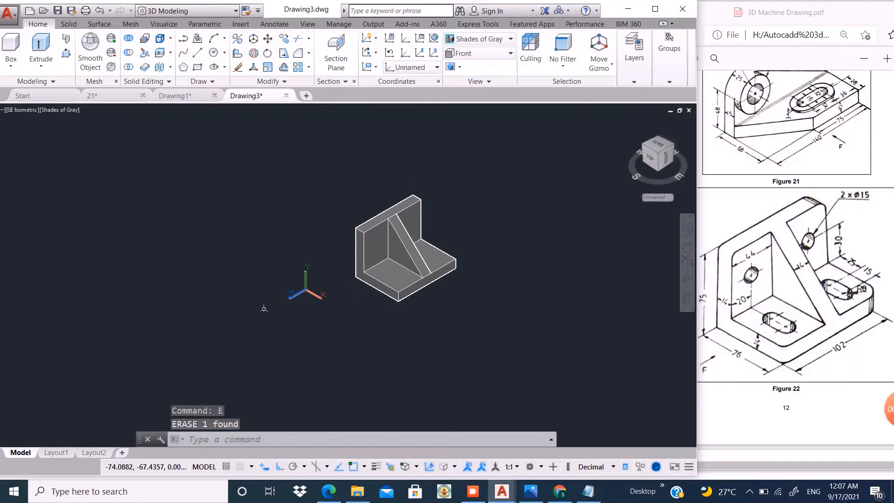
pyautogui.scroll(3, 423, 228)
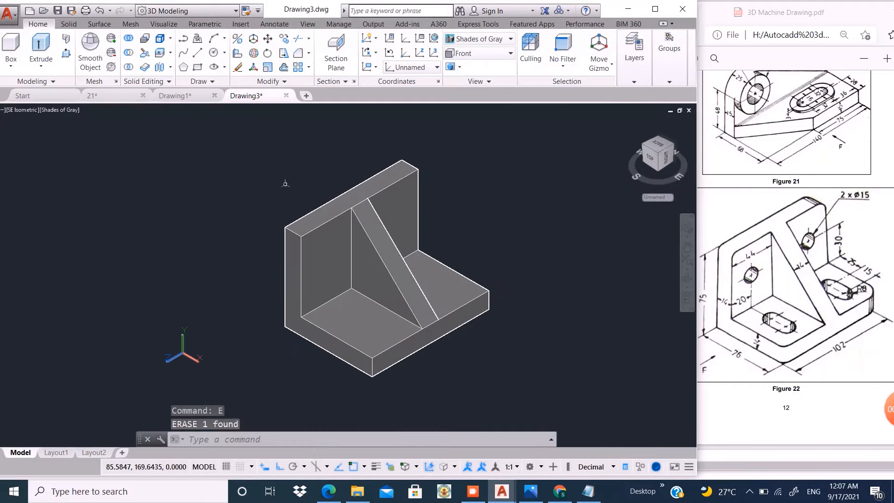
pyautogui.click(170, 38)
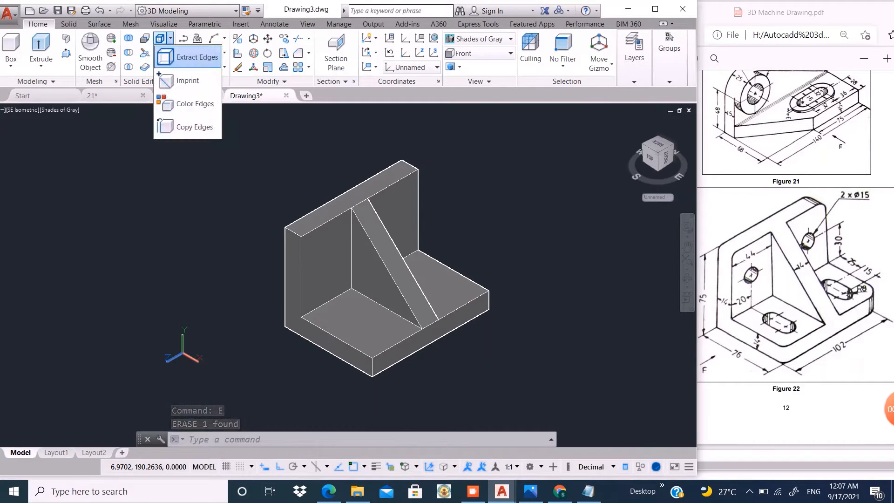
pyautogui.click(189, 124)
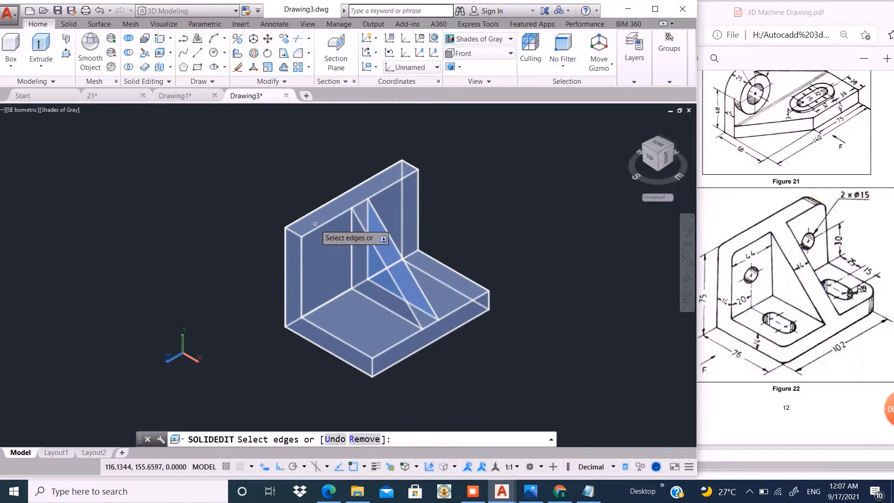
pyautogui.click(319, 327)
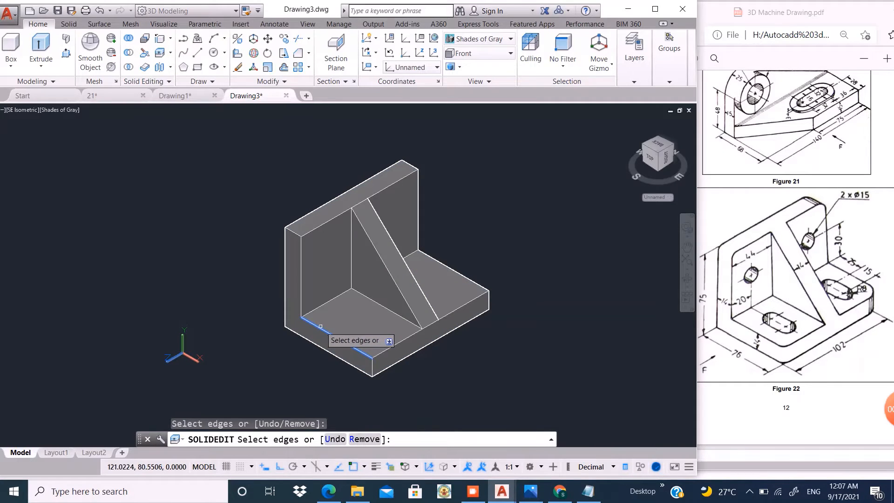
pyautogui.press('Return')
pyautogui.click(442, 391)
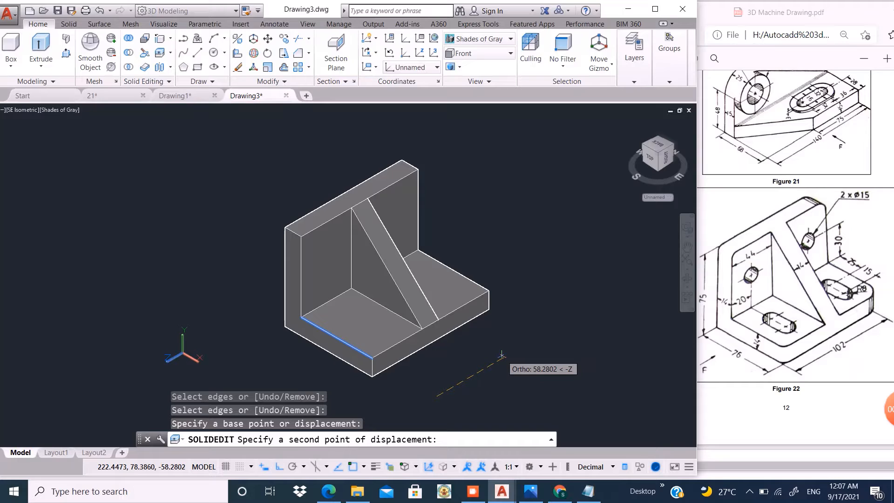
pyautogui.write('20')
pyautogui.press('Return')
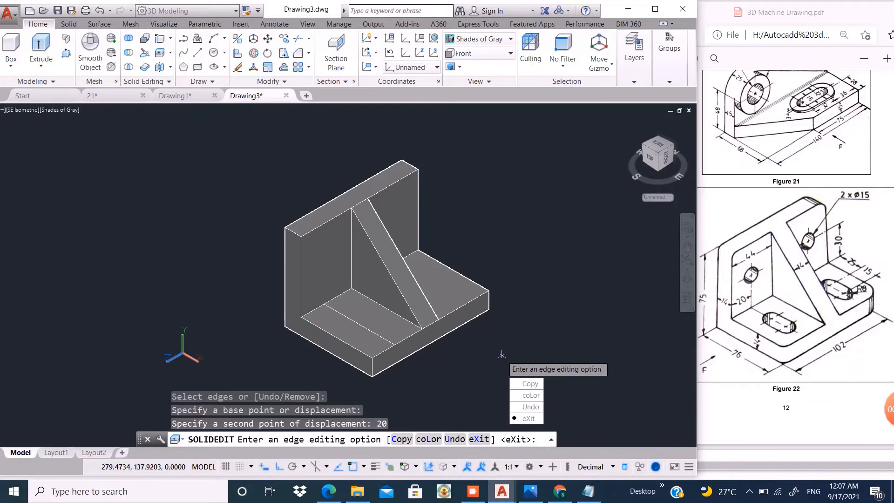
pyautogui.press('Return')
pyautogui.press('Return')
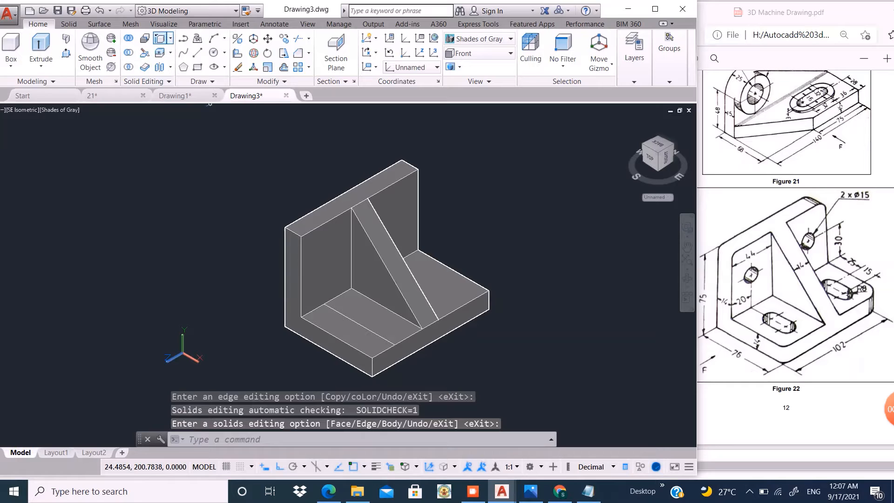
# - Copy the edge where base and upright plate meet, on the rib side without a construction line, 25 toward the base's front with Copy Edges
pyautogui.press('Return')
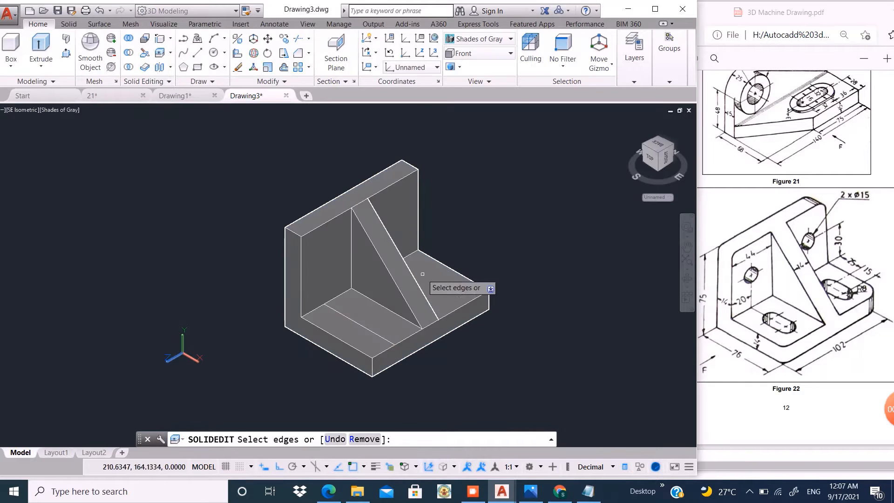
pyautogui.click(410, 253)
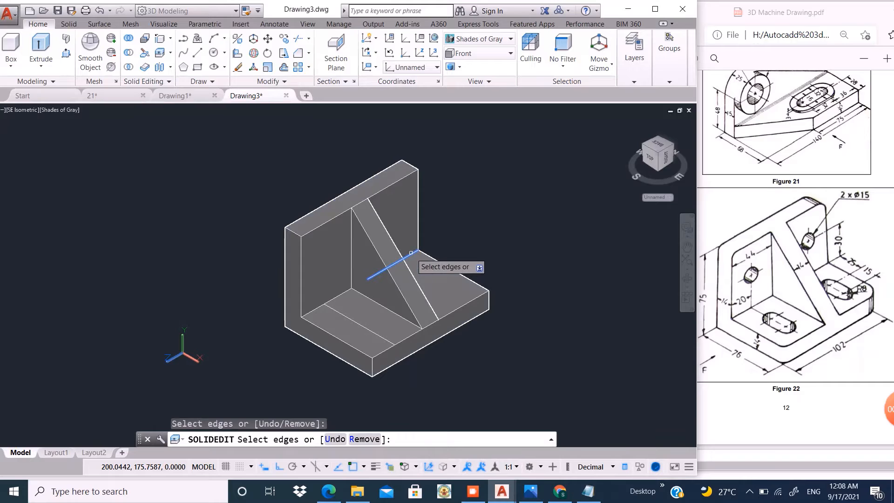
pyautogui.press('Return')
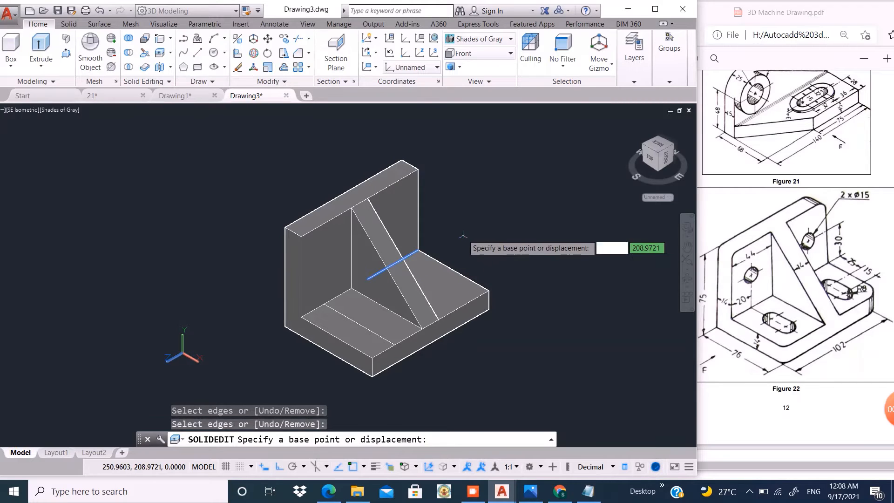
pyautogui.click(463, 230)
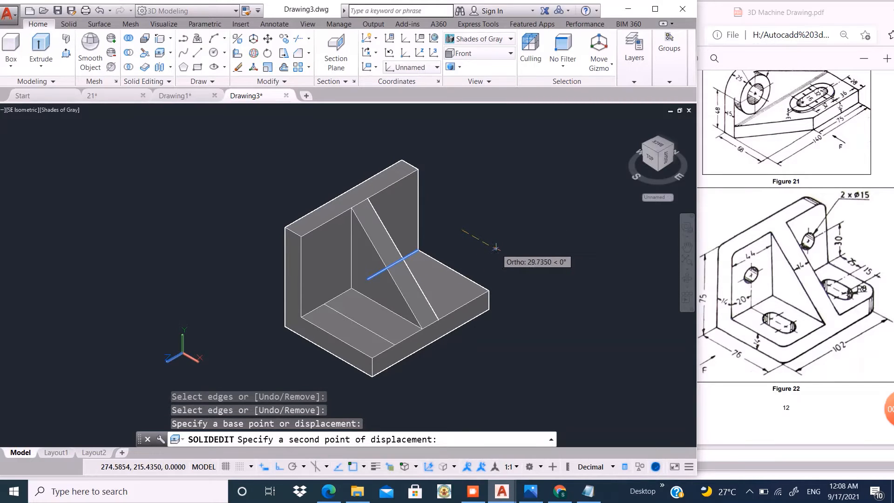
pyautogui.write('25')
pyautogui.press('Return')
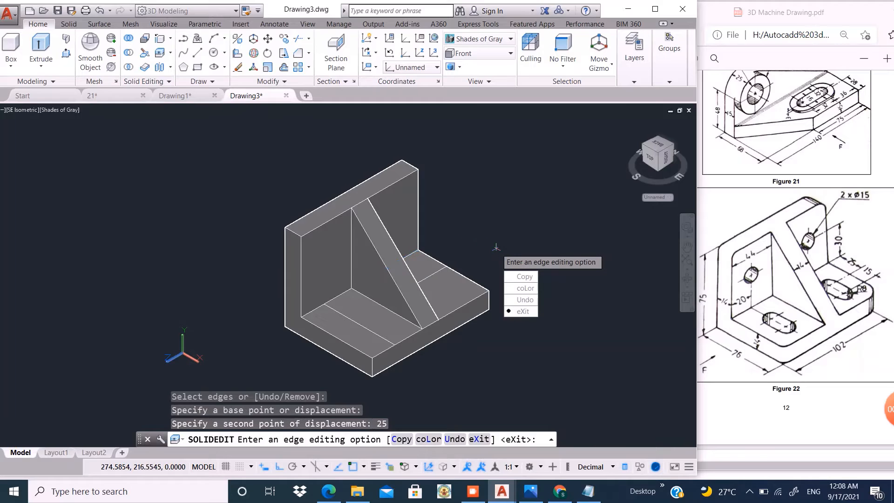
pyautogui.press('Return')
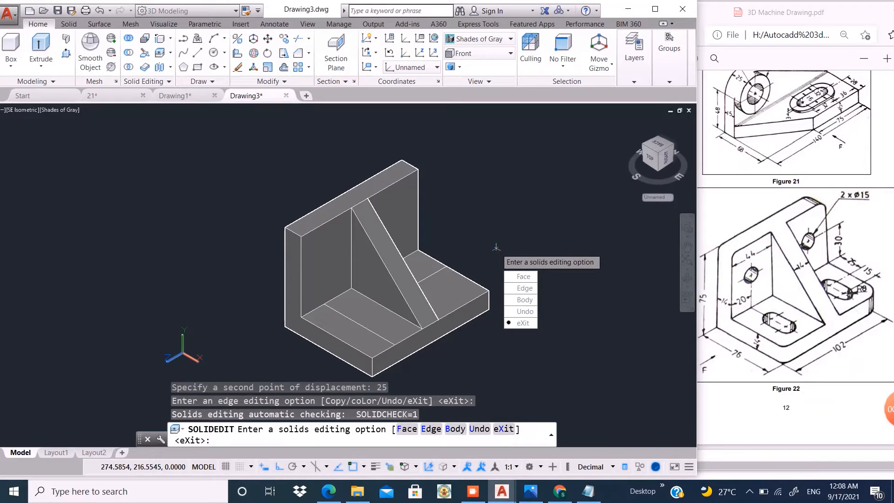
pyautogui.press('Return')
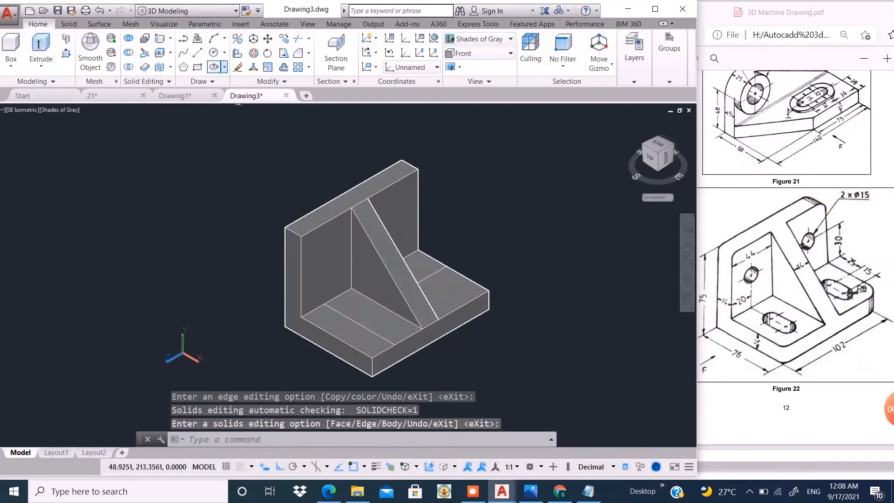
# - Copy the matching base-to-upright edge on the other side of the rib 25 toward the base's front with Copy Edges
pyautogui.click(160, 39)
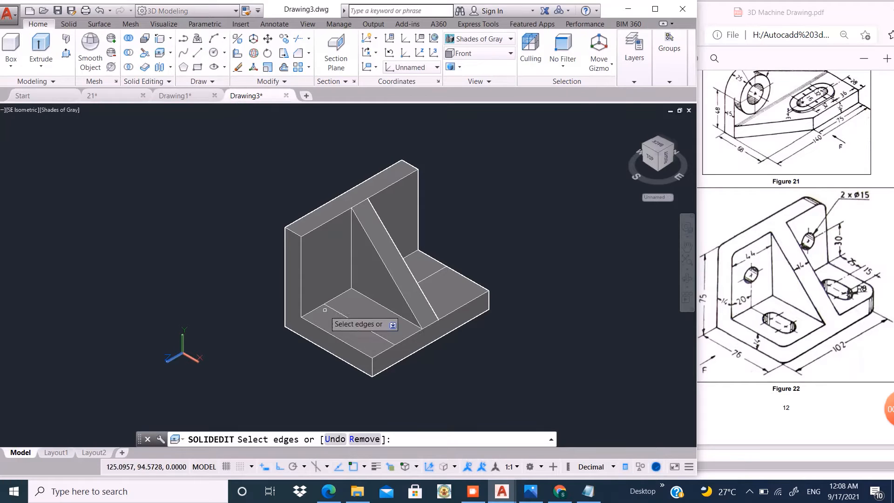
pyautogui.click(316, 307)
pyautogui.press('Return')
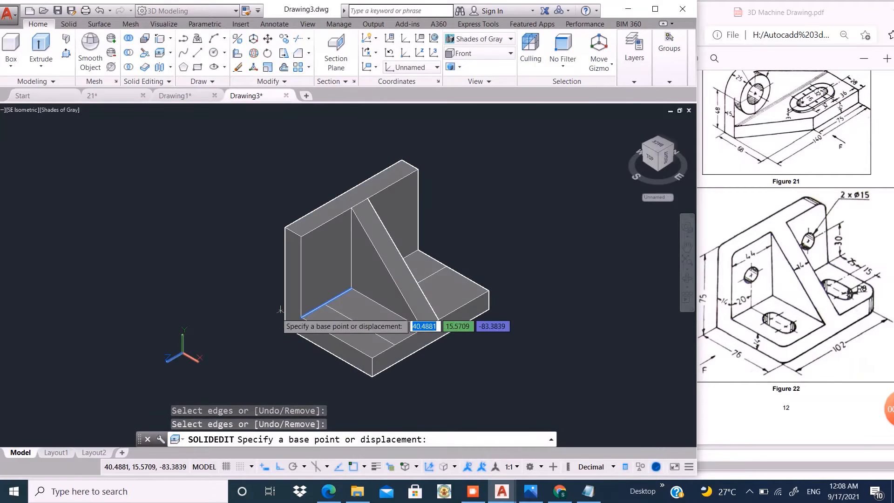
pyautogui.click(230, 328)
pyautogui.write('25')
pyautogui.press('Return')
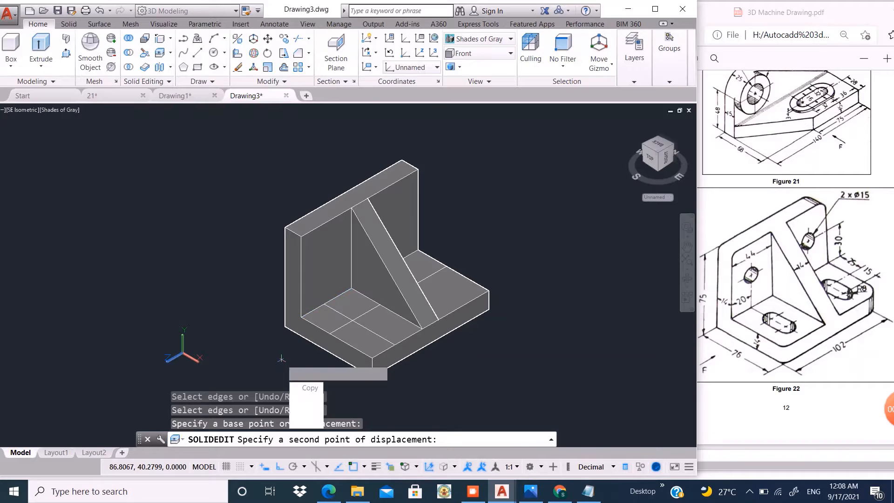
pyautogui.press('Return')
pyautogui.press('Return')
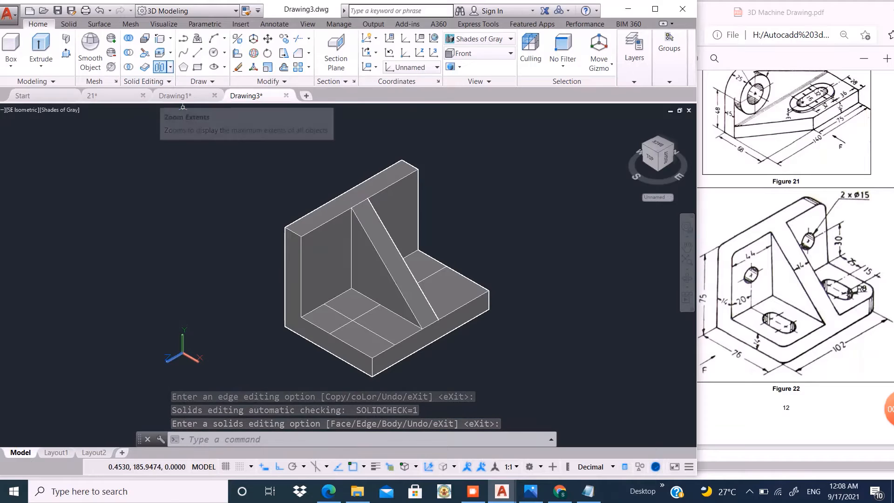
# - Copy the new construction line, which crosses the existing lengthwise line on the base plate, 15 farther from the upright plate
pyautogui.click(284, 38)
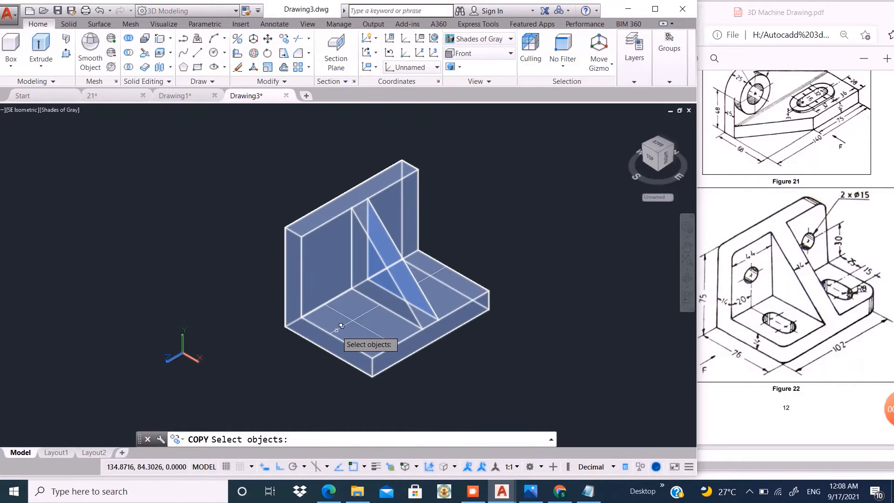
pyautogui.click(341, 325)
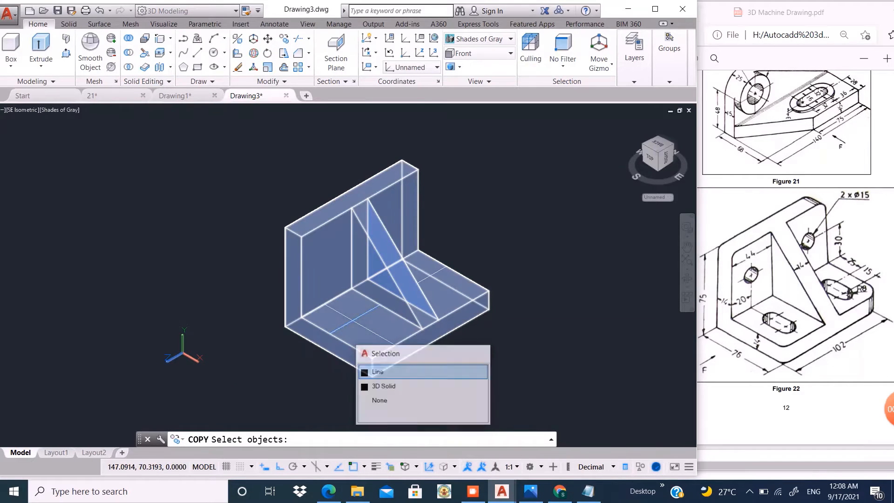
pyautogui.click(377, 372)
pyautogui.press('Return')
pyautogui.click(329, 331)
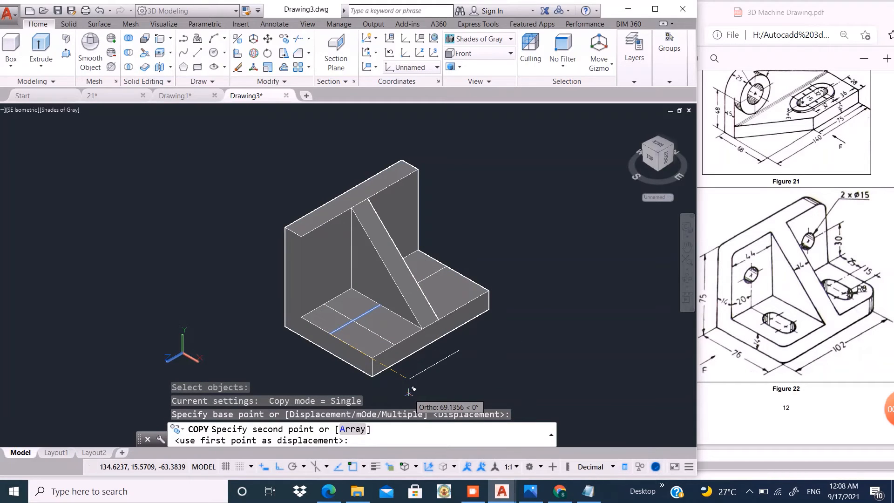
pyautogui.press('Return')
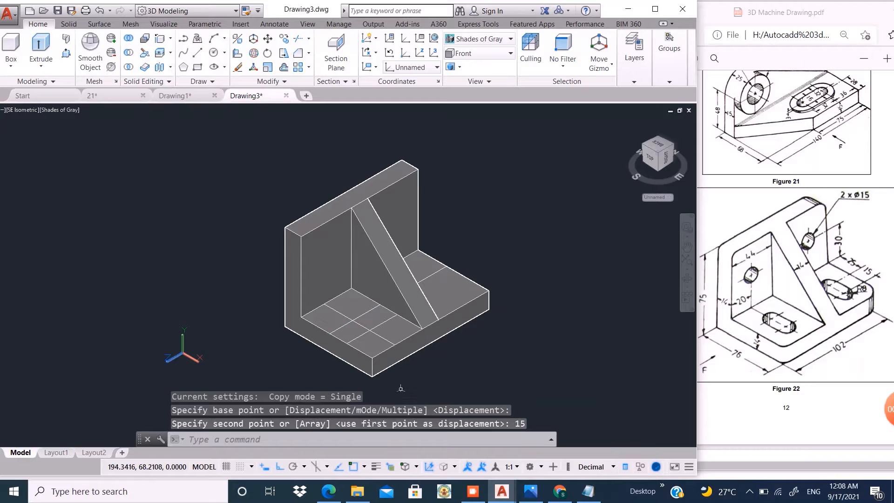
# - Copy the outer 15-offset line across the rib, using the ends of the two 25-offset lines as base and second points
pyautogui.click(383, 320)
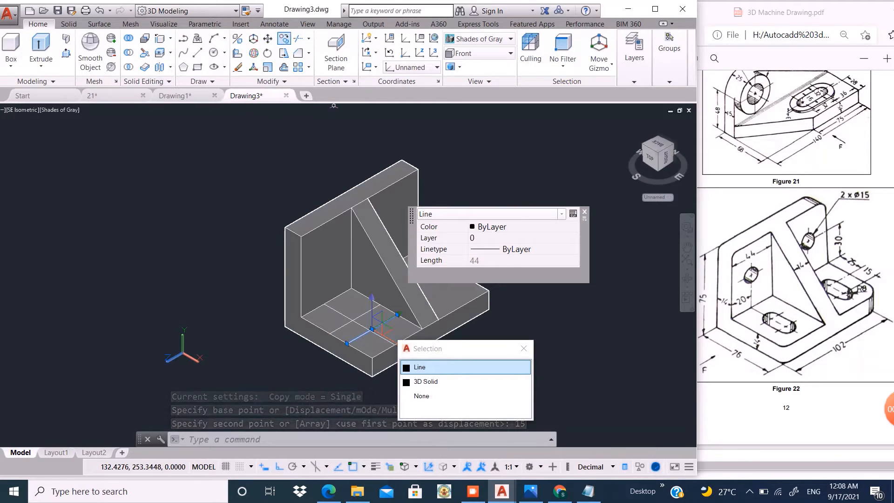
pyautogui.click(284, 39)
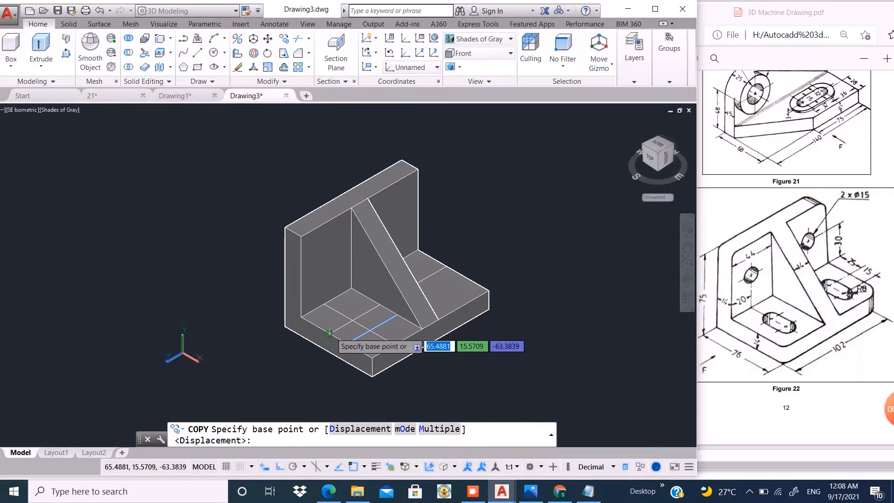
pyautogui.click(329, 332)
pyautogui.moveTo(393, 291)
pyautogui.keyDown('shift'); pyautogui.mouseDown(button='middle')
pyautogui.moveTo(381, 299)
pyautogui.moveTo(401, 305)
pyautogui.mouseUp(button='middle'); pyautogui.keyUp('shift')
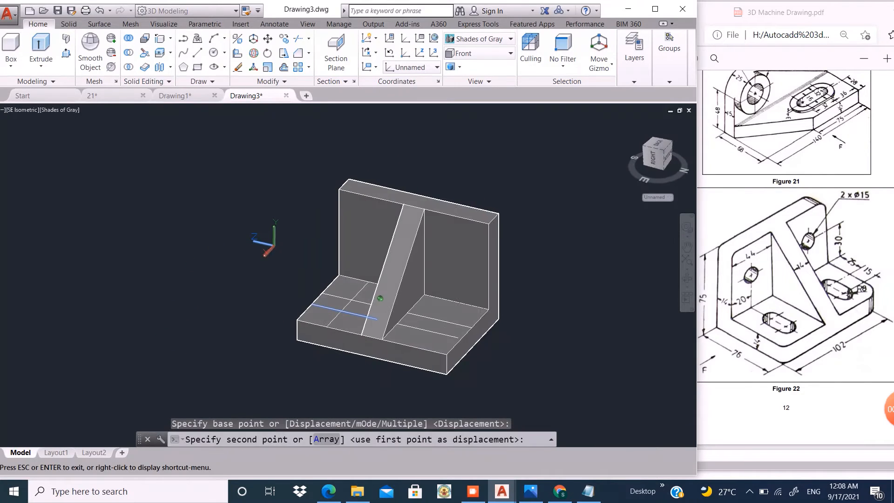
pyautogui.click(413, 308)
# - Copy the base plate's upper end edge on the side still lacking a crossing line 20 toward the rib with Copy Edges
pyautogui.keyDown('shift'); pyautogui.moveTo(432, 342); pyautogui.dragTo(276, 249, button='middle'); pyautogui.keyUp('shift')
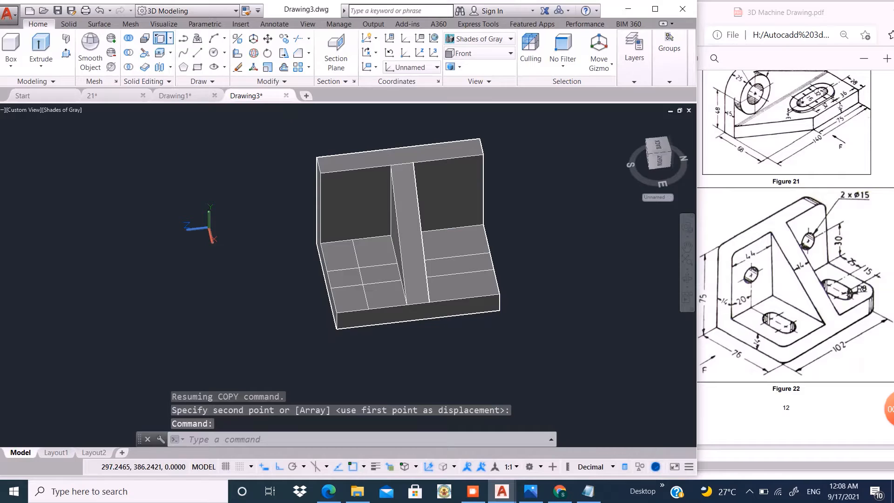
pyautogui.click(160, 38)
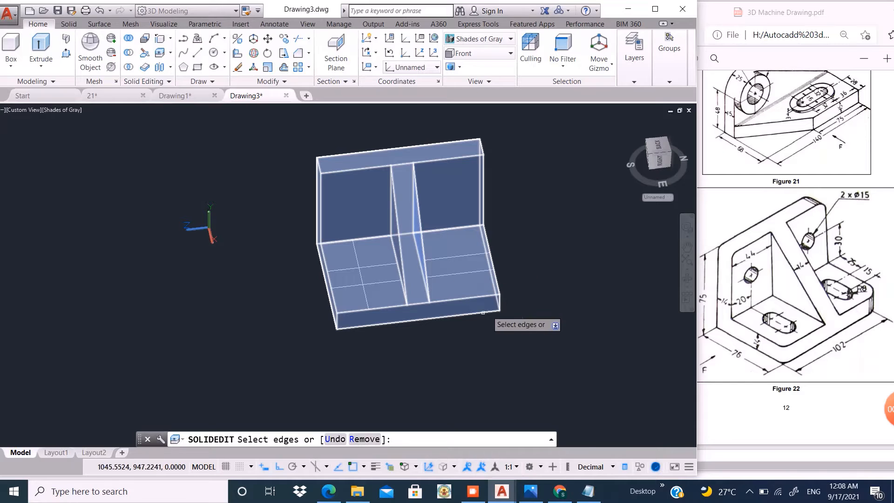
pyautogui.scroll(2, 492, 250)
pyautogui.click(486, 246)
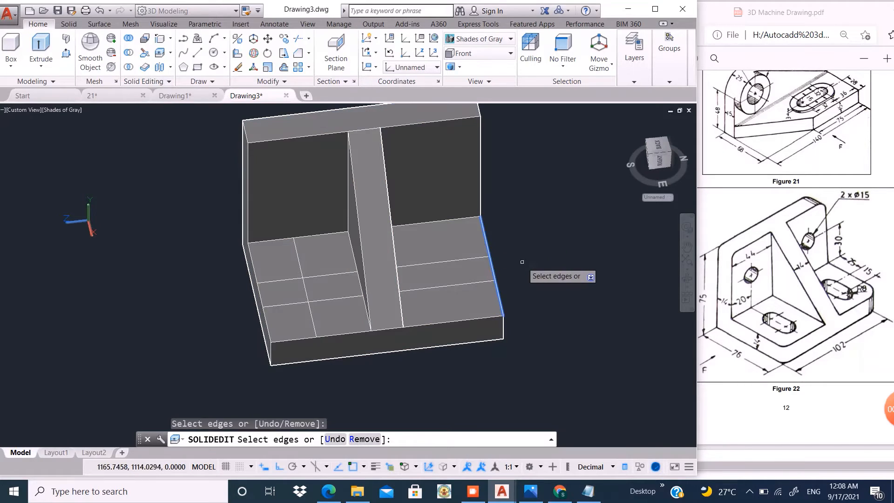
pyautogui.press('Return')
pyautogui.click(590, 371)
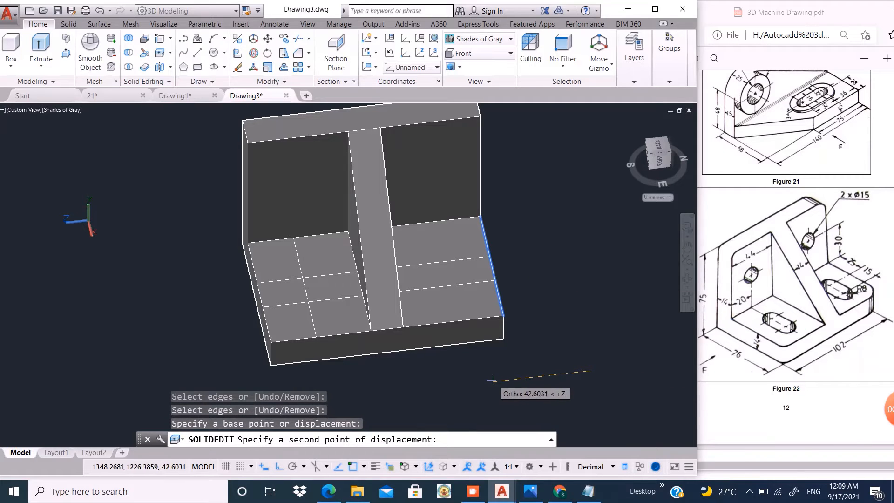
pyautogui.write('20')
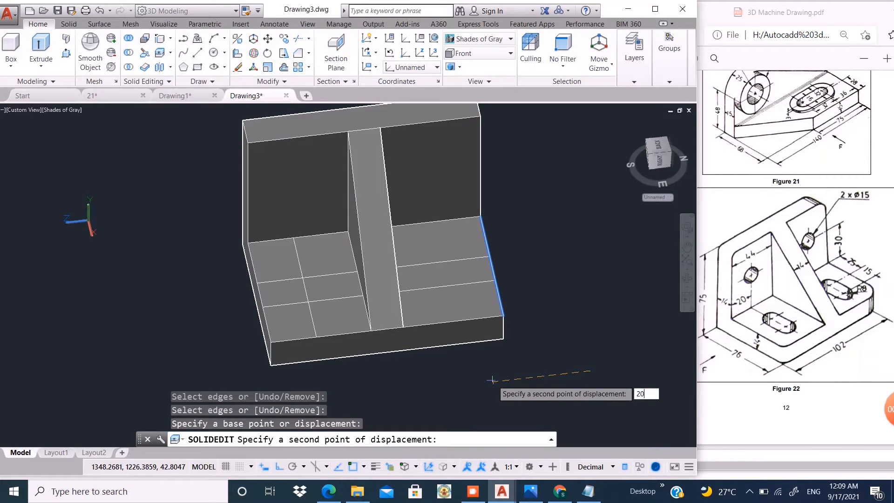
pyautogui.press('Return')
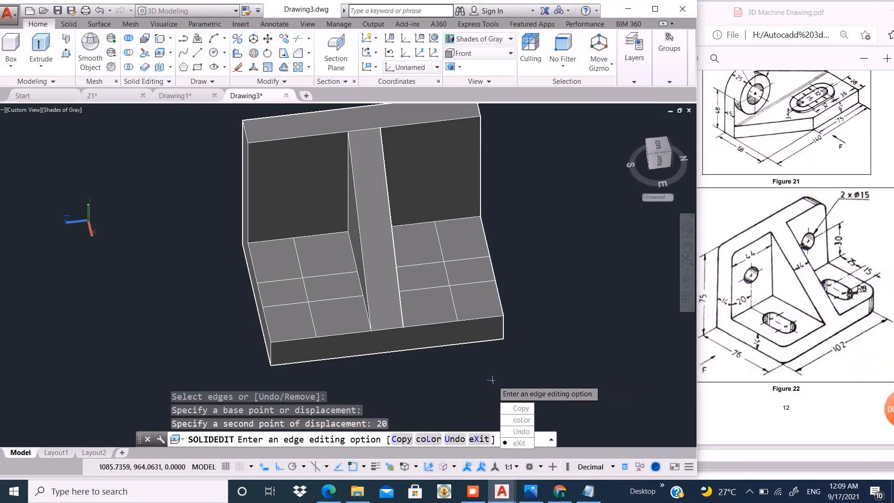
pyautogui.press('Return')
pyautogui.press('Return')
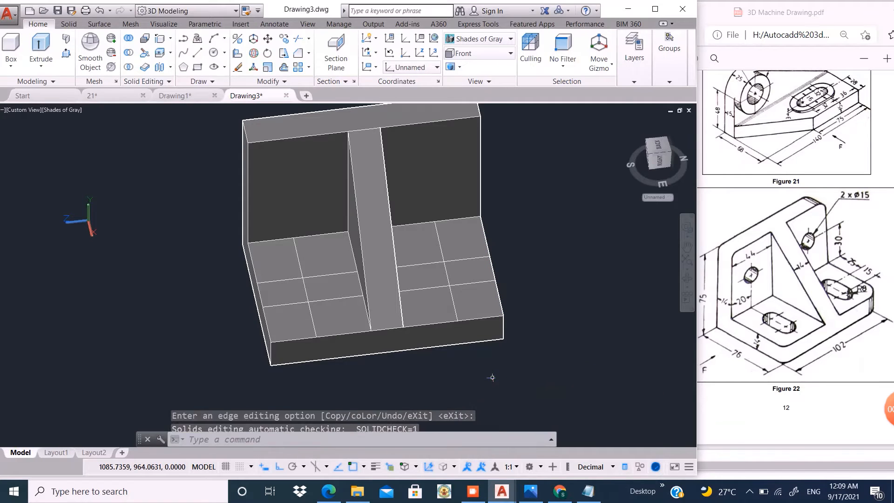
# - Draw two circles of radius 8 centred on the two construction-line intersections on one side of the rib
pyautogui.scroll(-2, 547, 297)
pyautogui.scroll(2, 387, 288)
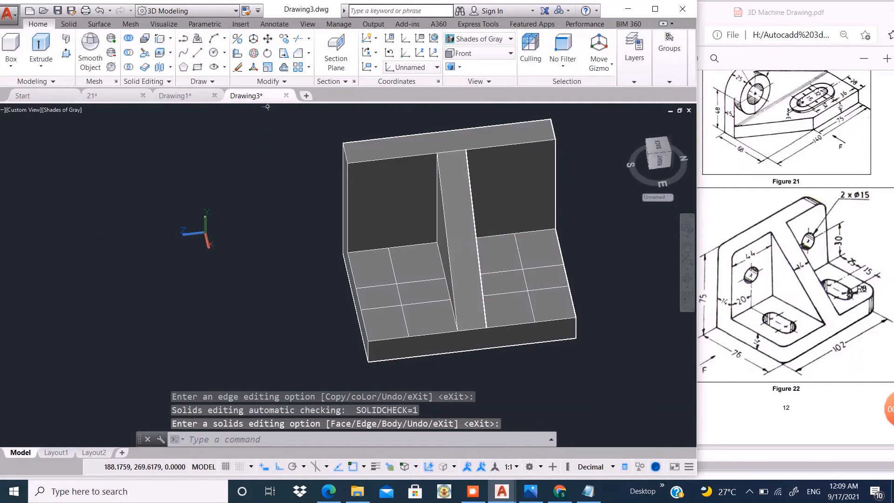
pyautogui.click(214, 53)
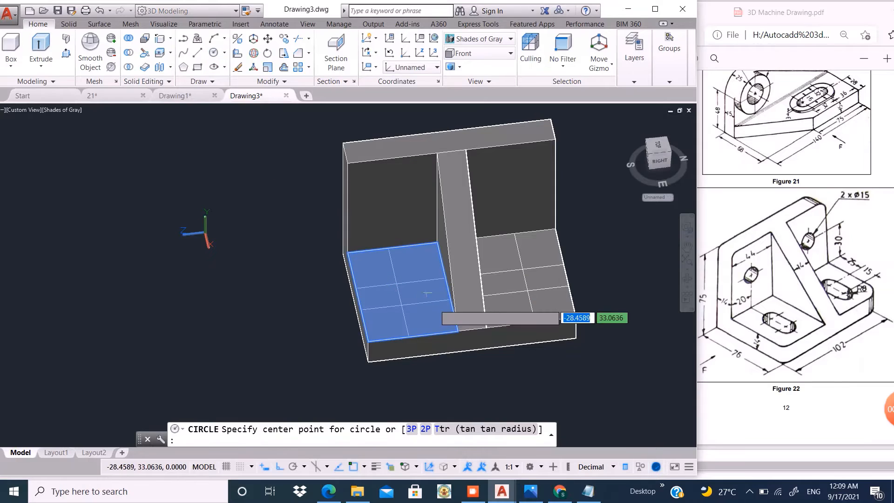
pyautogui.click(396, 283)
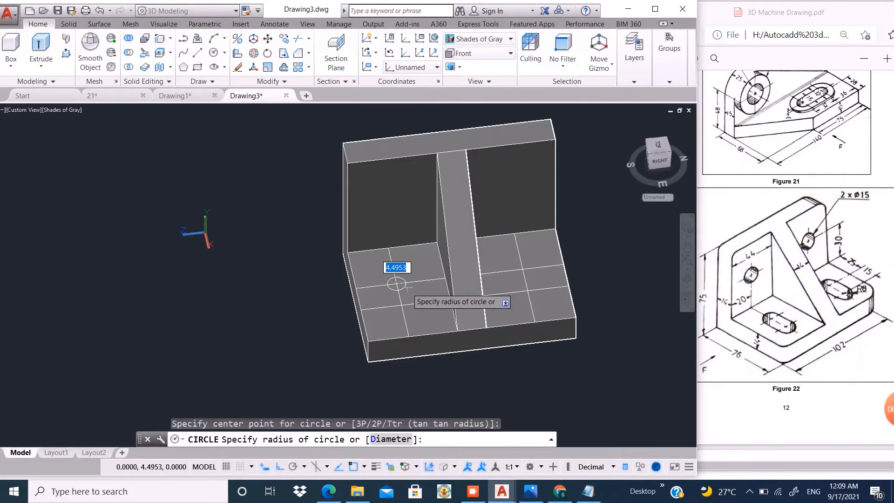
pyautogui.write('8')
pyautogui.press('Return')
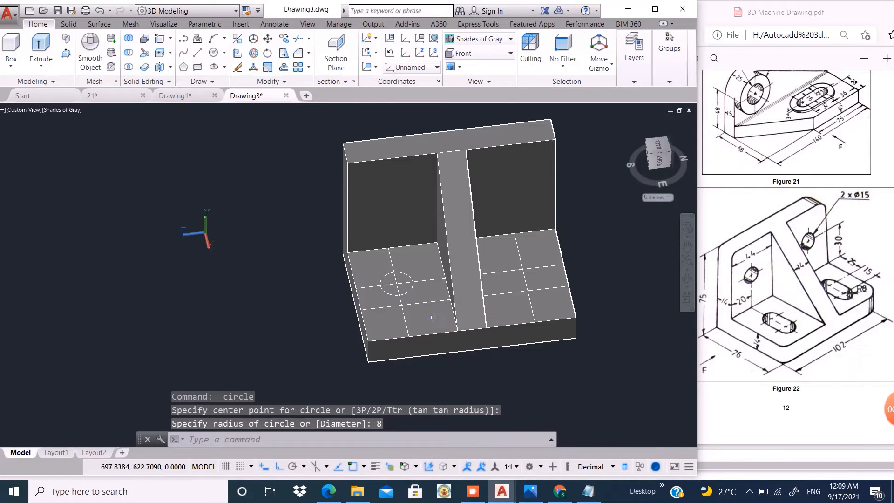
pyautogui.press('Return')
pyautogui.click(402, 305)
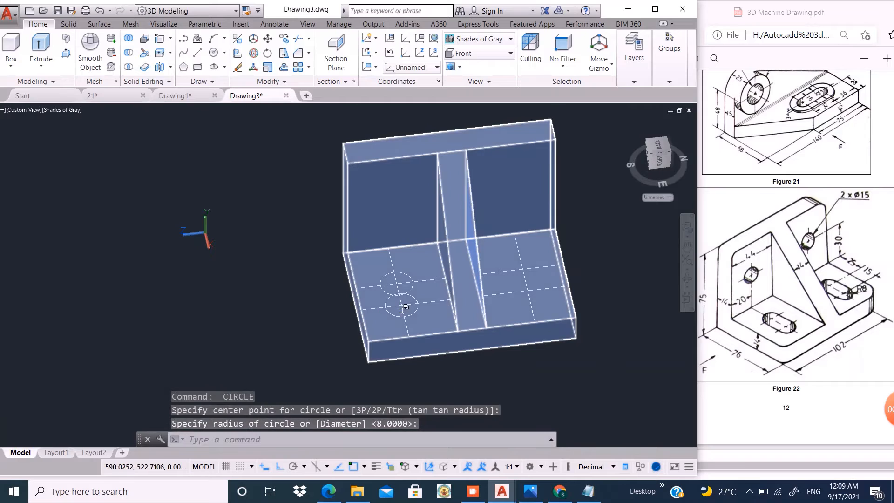
# - Copy both radius 8 circles across the rib, from the centre nearer the upright plate to the matching construction-line intersection
pyautogui.scroll(3, 408, 304)
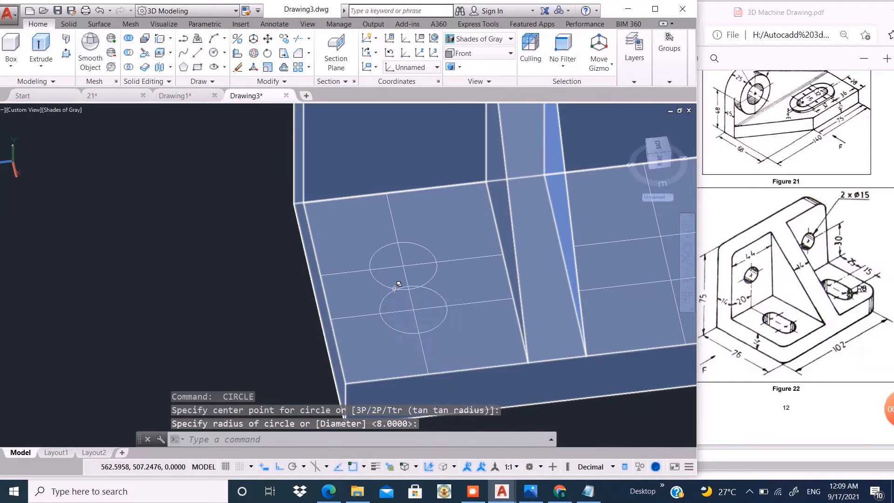
pyautogui.click(393, 288)
pyautogui.click(439, 347)
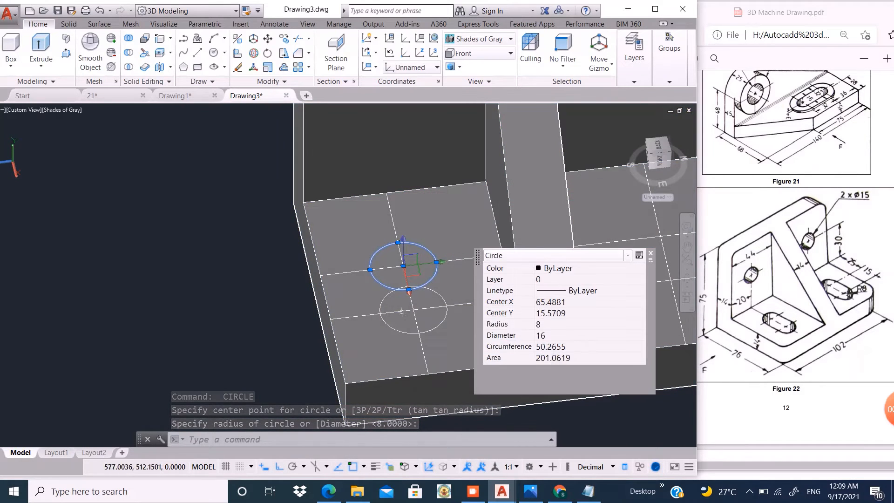
pyautogui.click(384, 297)
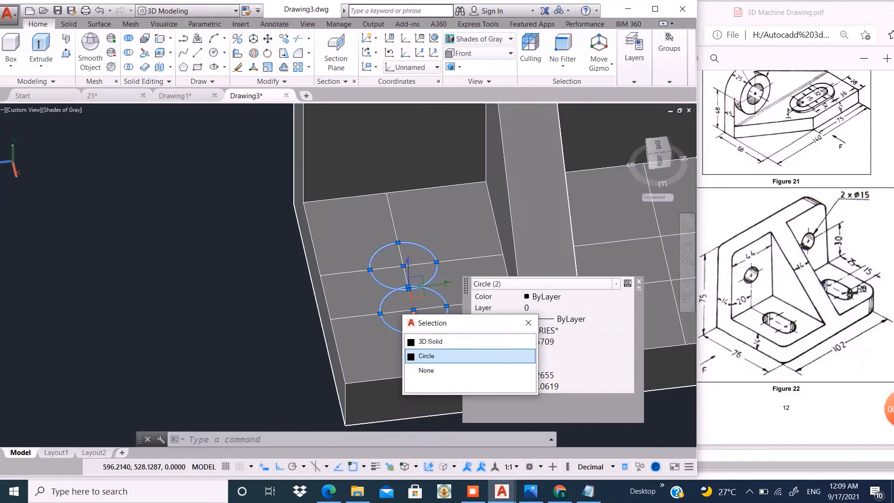
pyautogui.click(426, 356)
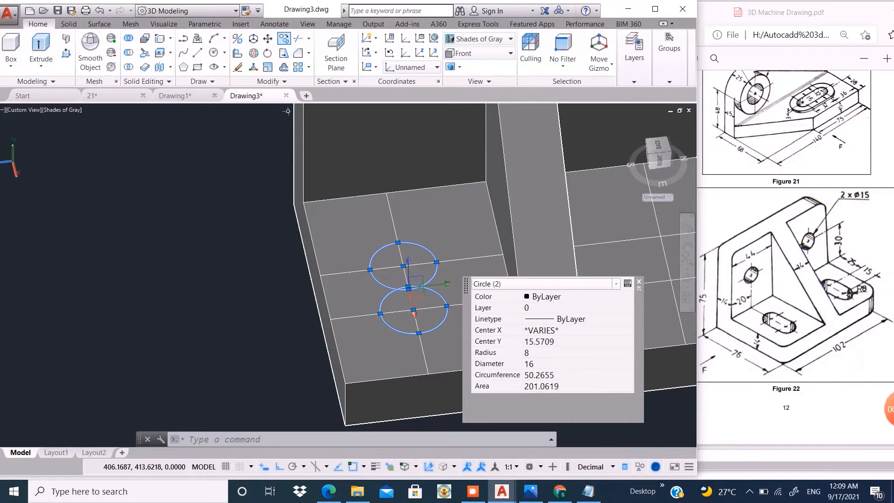
pyautogui.click(284, 39)
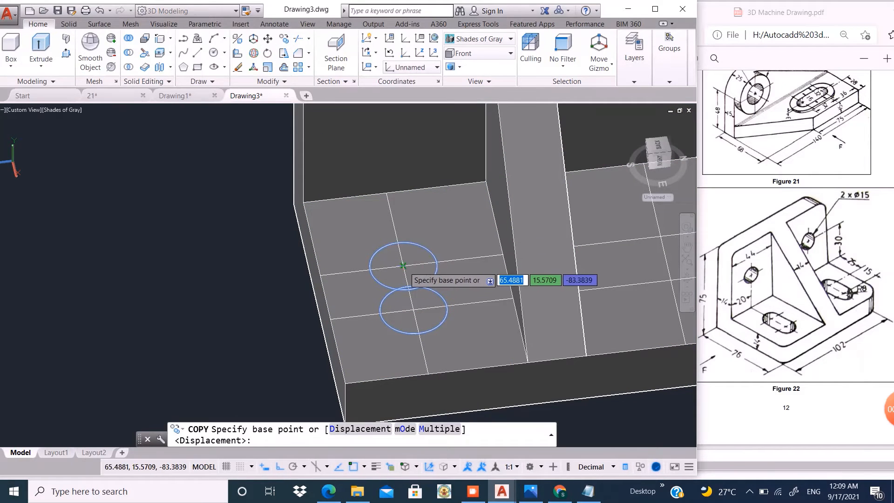
pyautogui.click(403, 265)
pyautogui.scroll(-4, 233, 279)
pyautogui.scroll(4, 415, 271)
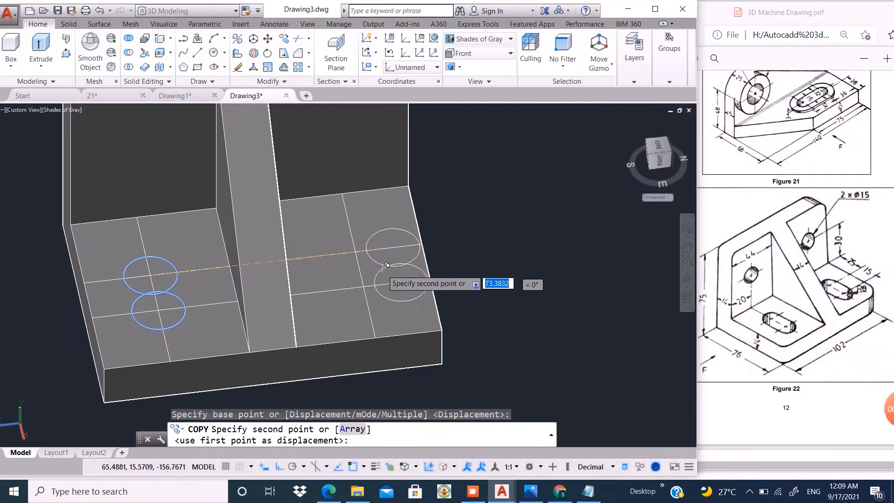
pyautogui.click(359, 256)
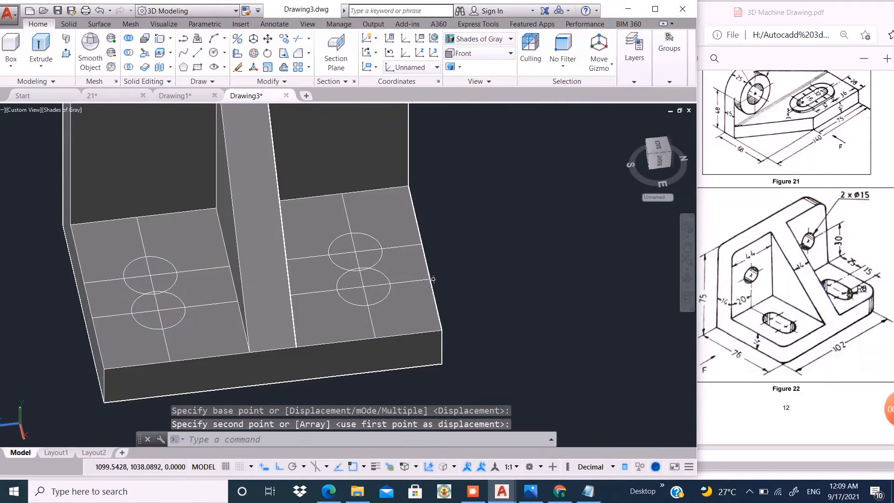
# - Draw two parallel side lines joining the outer quadrants of the original pair of circles to outline the slot
pyautogui.click(285, 125)
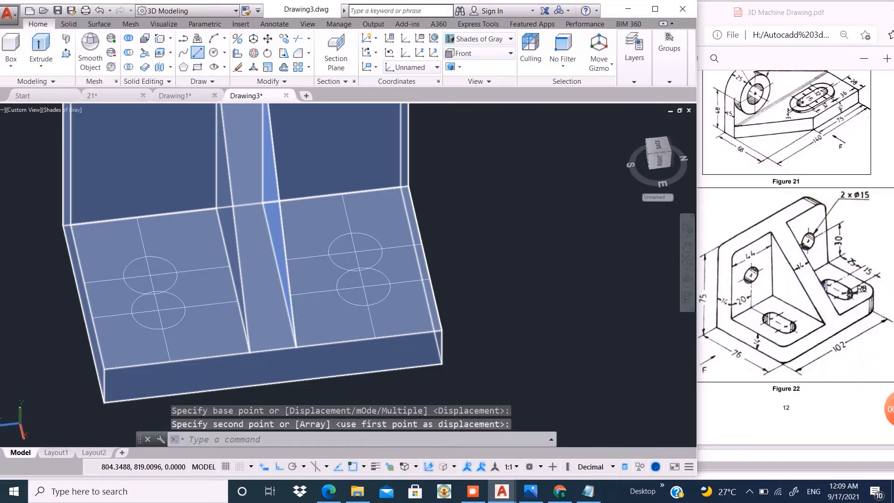
pyautogui.click(198, 53)
pyautogui.click(125, 292)
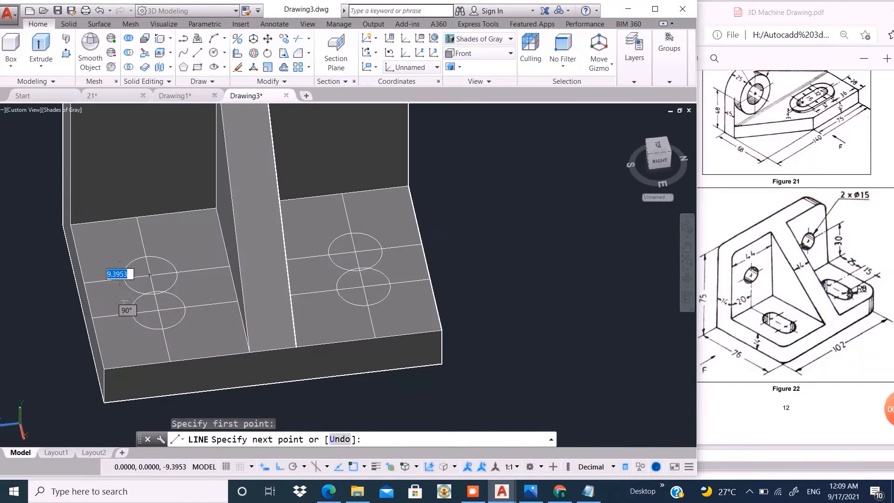
pyautogui.click(131, 311)
pyautogui.press('Return')
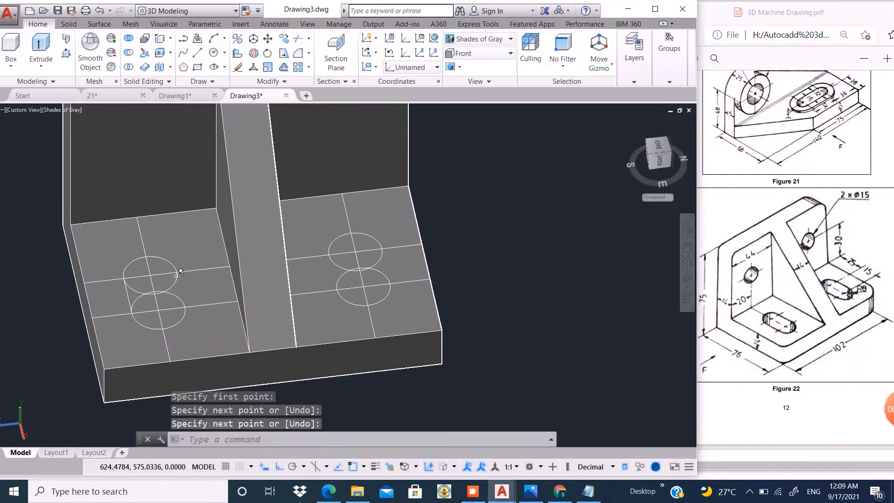
pyautogui.press('Return')
pyautogui.click(177, 275)
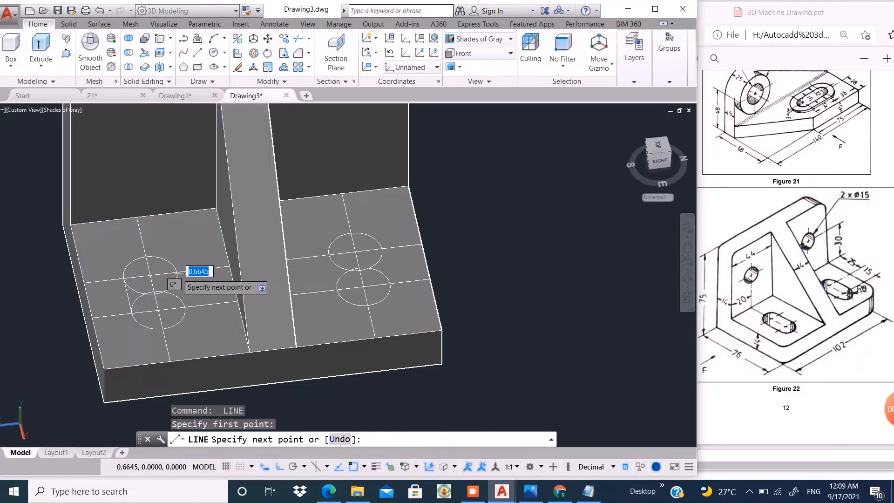
pyautogui.click(185, 308)
pyautogui.press('Return')
# - Draw two parallel side lines joining the outer quadrants of the copied circles on the other side of the rib
pyautogui.scroll(-4, 248, 225)
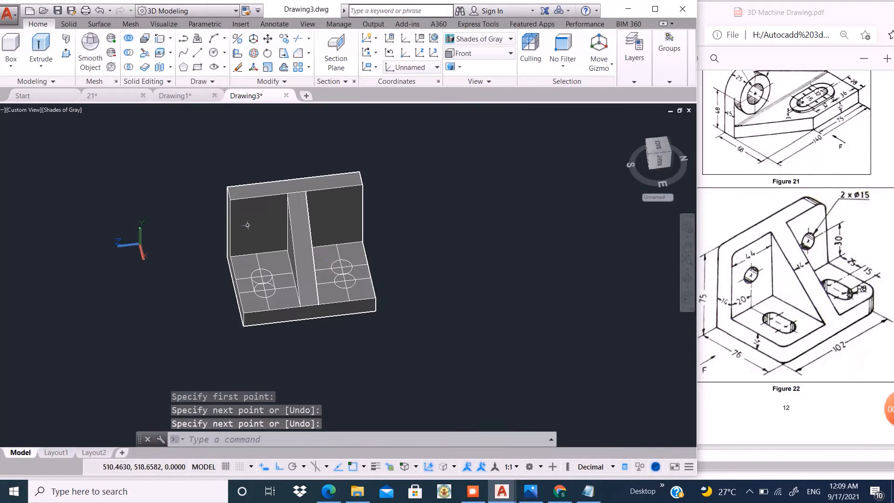
pyautogui.scroll(4, 337, 272)
pyautogui.write('l')
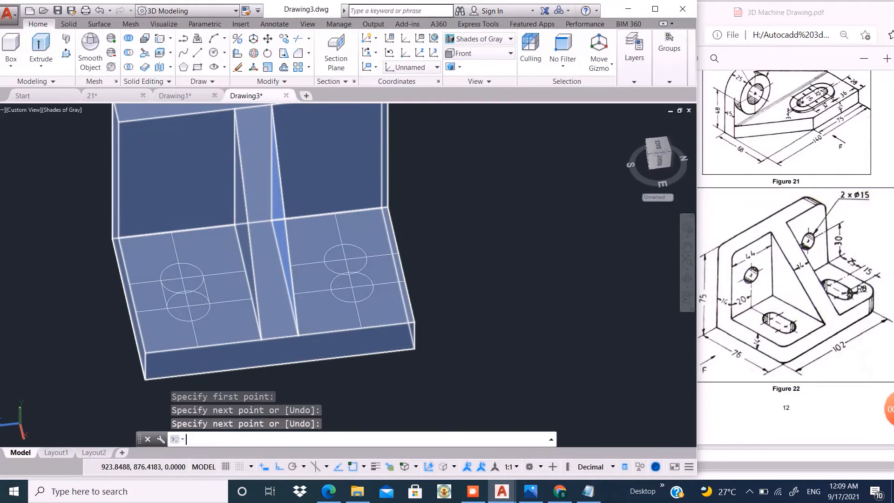
pyautogui.press('Return')
pyautogui.click(324, 262)
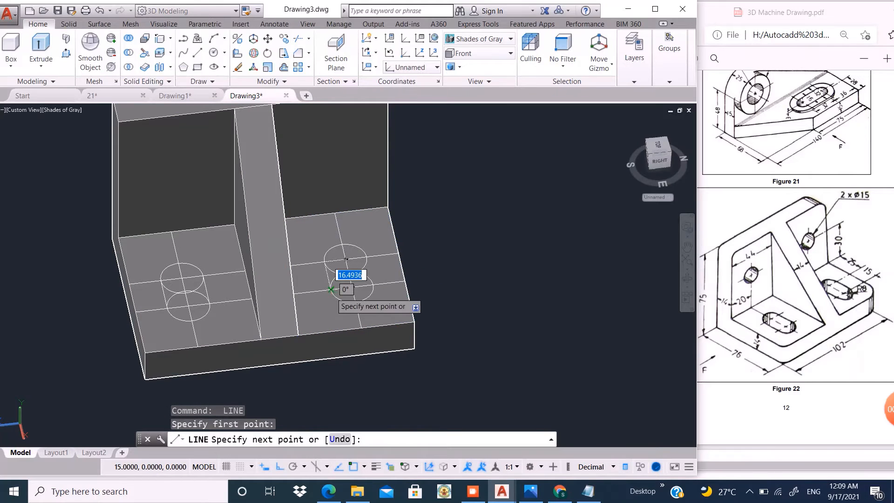
pyautogui.click(331, 290)
pyautogui.press('Return')
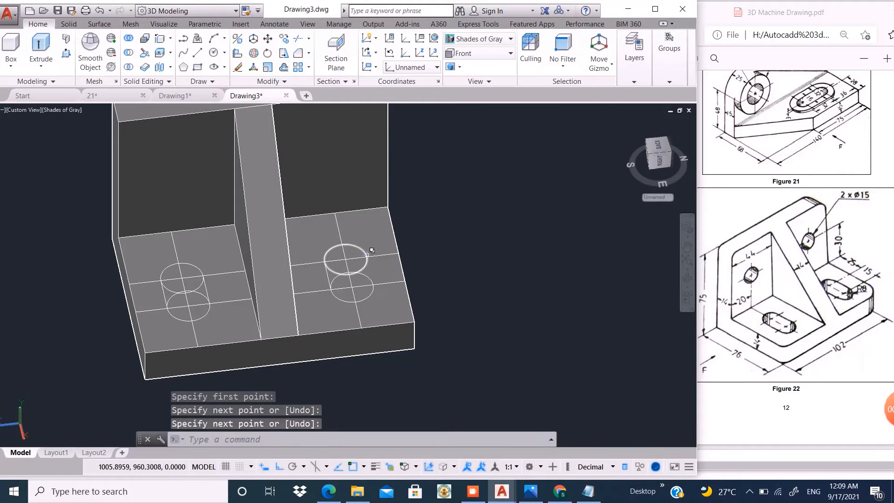
pyautogui.press('Return')
pyautogui.click(370, 254)
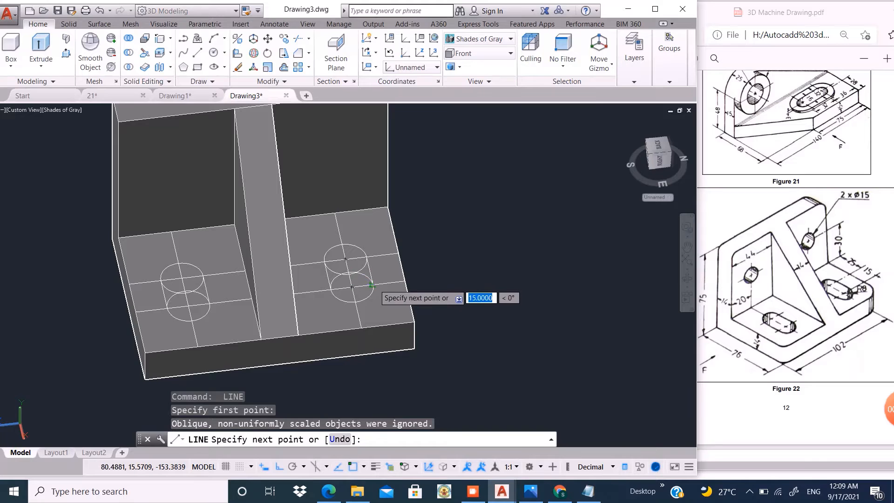
pyautogui.click(371, 284)
pyautogui.press('Return')
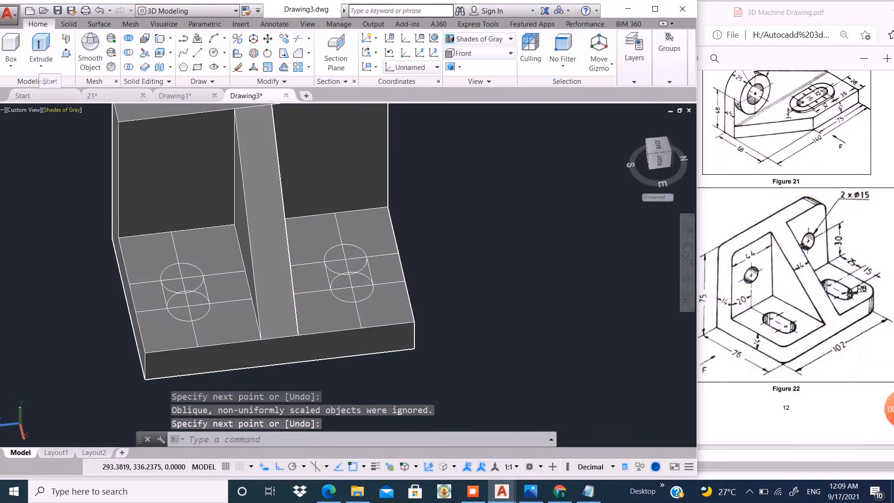
# - Set the viewport to the Top view with the Wireframe visual style
pyautogui.click(23, 110)
pyautogui.click(49, 135)
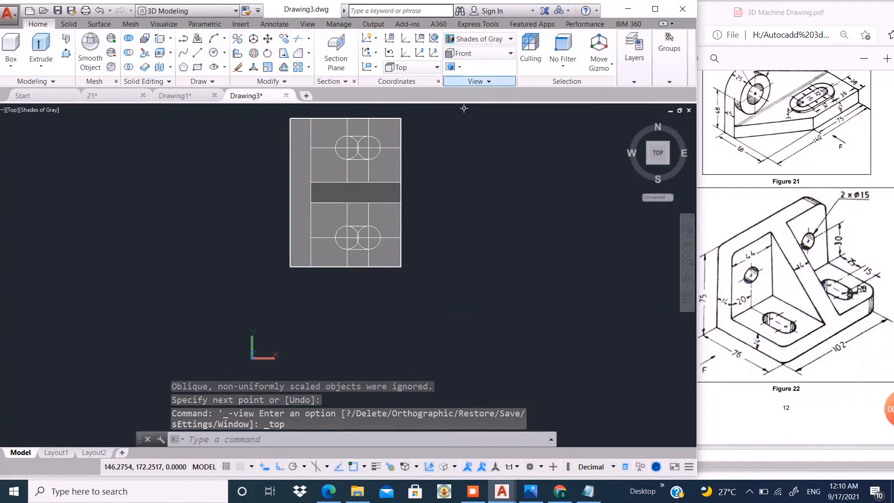
pyautogui.click(480, 39)
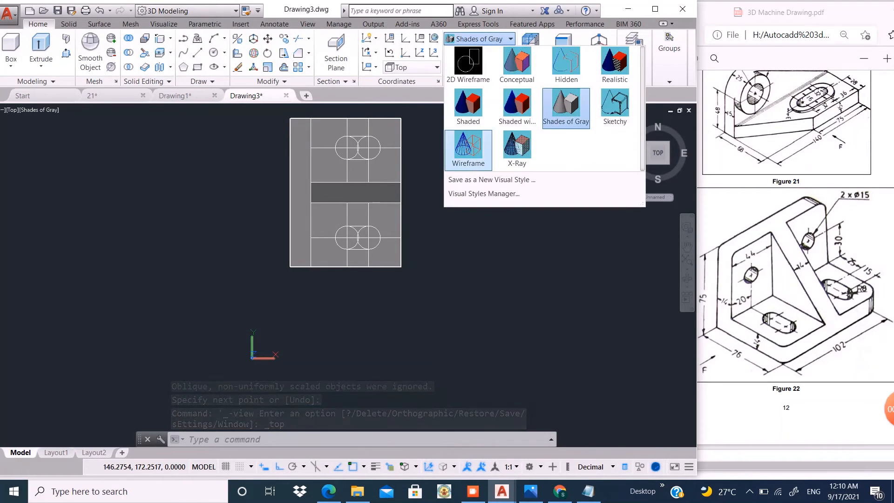
pyautogui.click(467, 148)
# - Trim the inner arcs of the lower pair of circles, using both circles and their side lines as cutting edges, to form a slot
pyautogui.scroll(2, 342, 159)
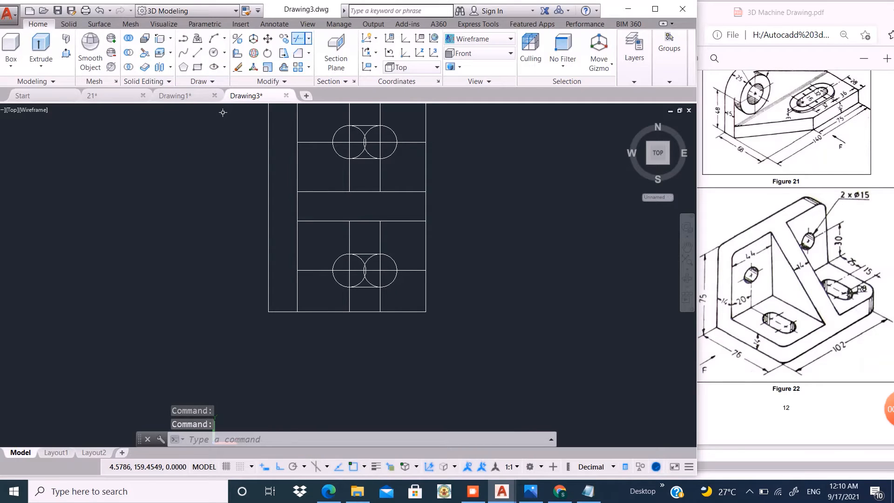
pyautogui.click(298, 38)
pyautogui.scroll(4, 378, 274)
pyautogui.click(357, 226)
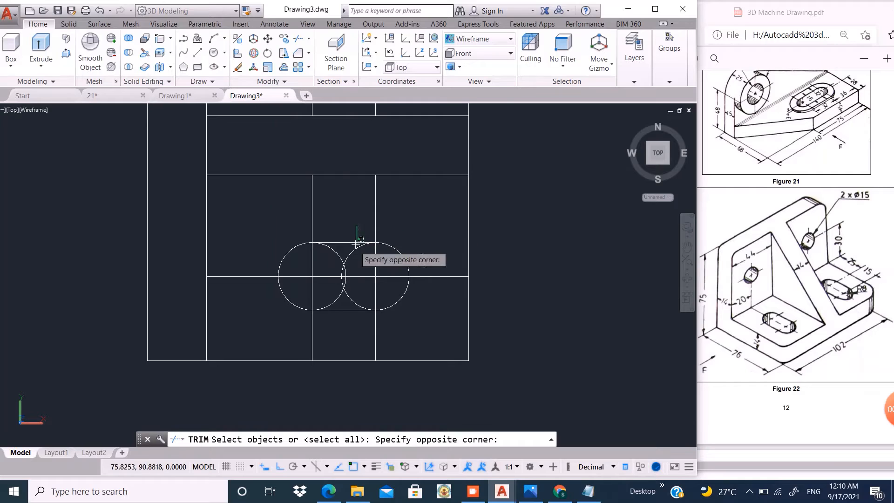
pyautogui.click(333, 270)
pyautogui.click(349, 305)
pyautogui.click(329, 317)
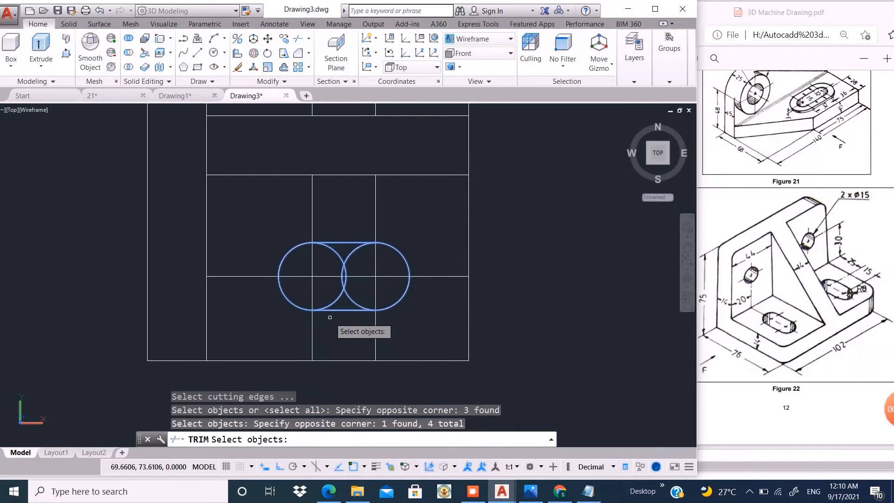
pyautogui.press('Return')
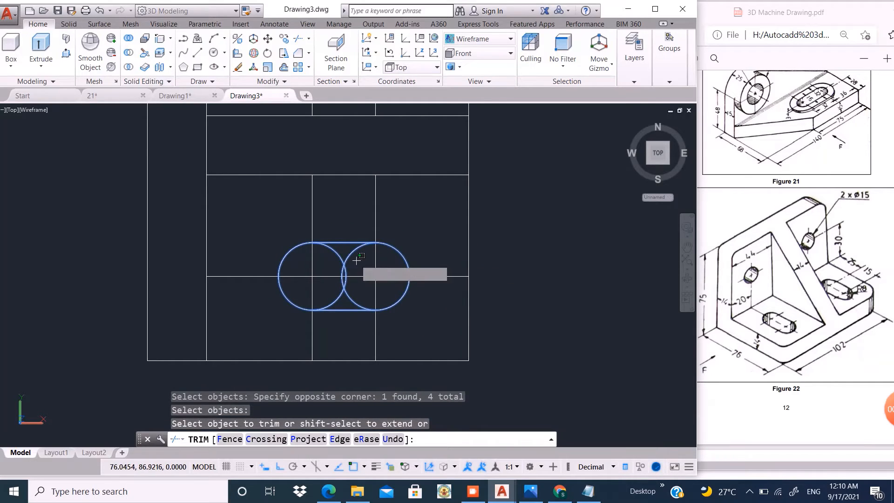
pyautogui.click(353, 257)
pyautogui.click(330, 260)
pyautogui.click(352, 297)
pyautogui.click(336, 297)
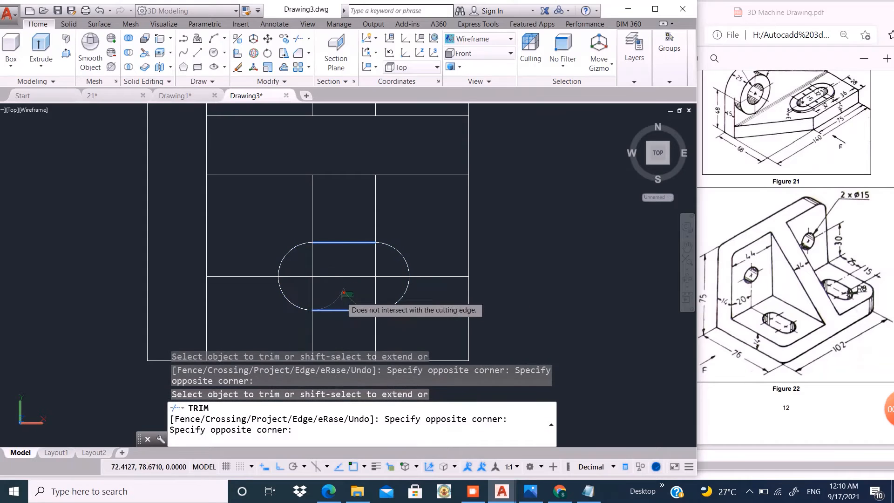
pyautogui.scroll(-6, 355, 277)
pyautogui.scroll(3, 358, 249)
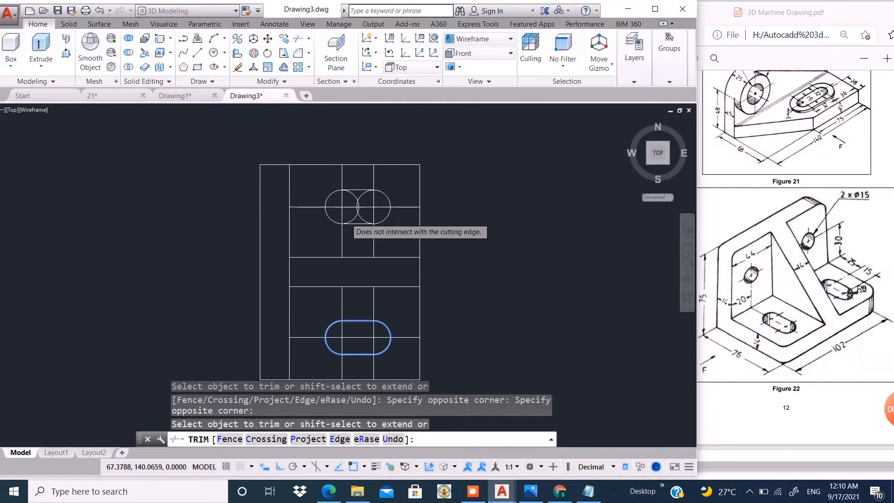
pyautogui.press('Return')
pyautogui.press('Return')
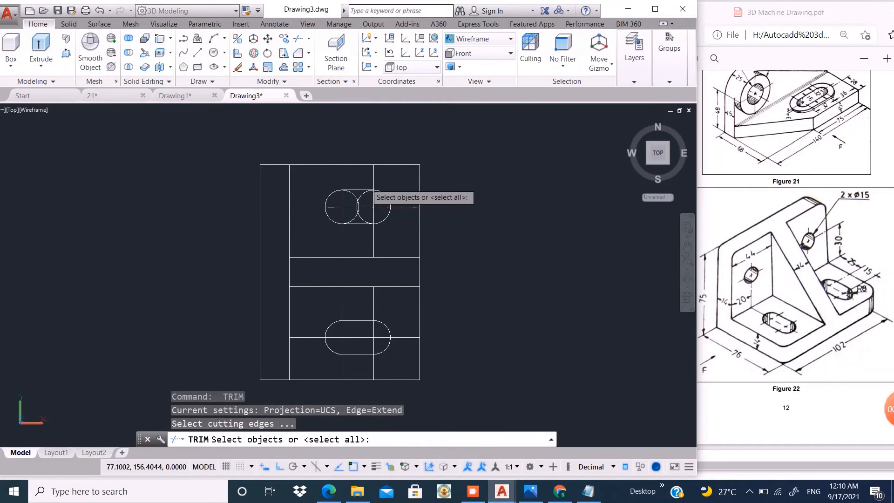
# - Trim the inner arcs of the upper pair of circles against the circles and side lines to form the second slot
pyautogui.click(363, 183)
pyautogui.click(352, 211)
pyautogui.click(351, 233)
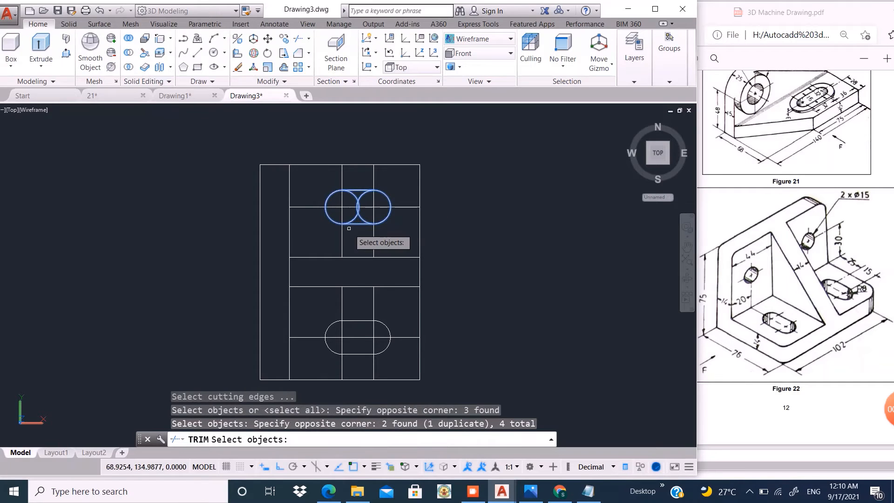
pyautogui.press('Return')
pyautogui.scroll(3, 354, 204)
pyautogui.click(380, 190)
pyautogui.click(353, 198)
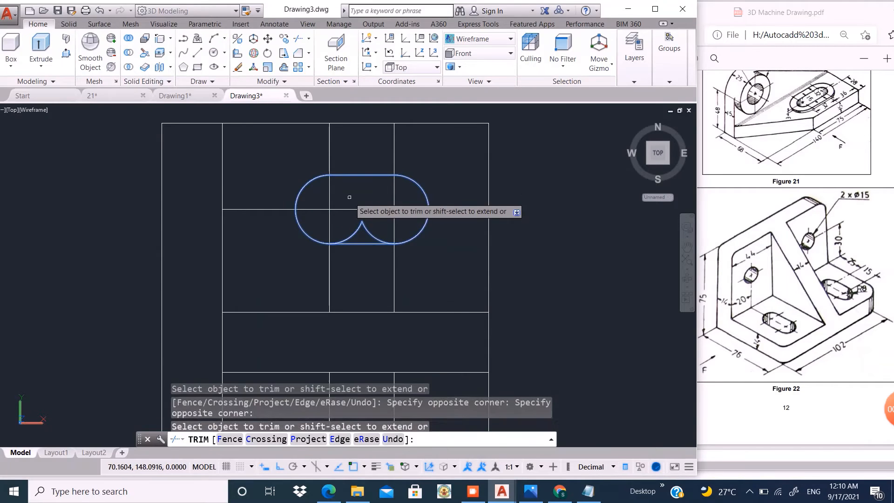
pyautogui.click(364, 231)
pyautogui.click(353, 230)
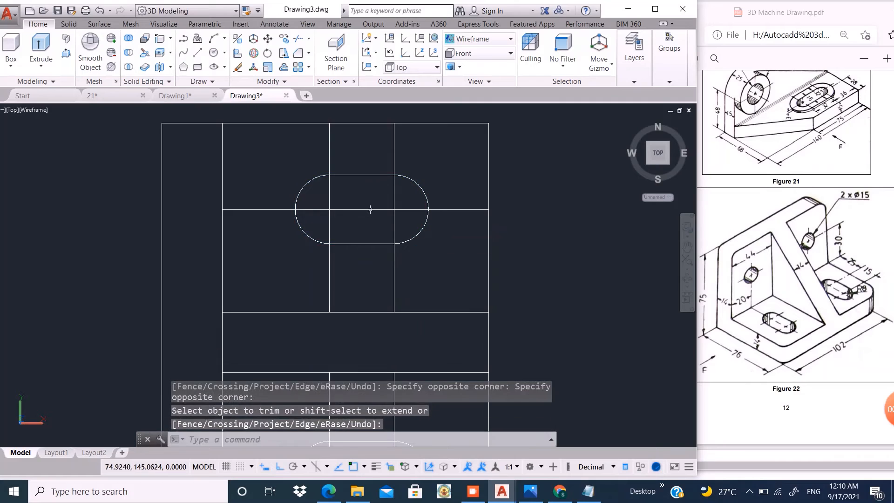
pyautogui.scroll(-4, 370, 208)
pyautogui.rightClick(461, 206)
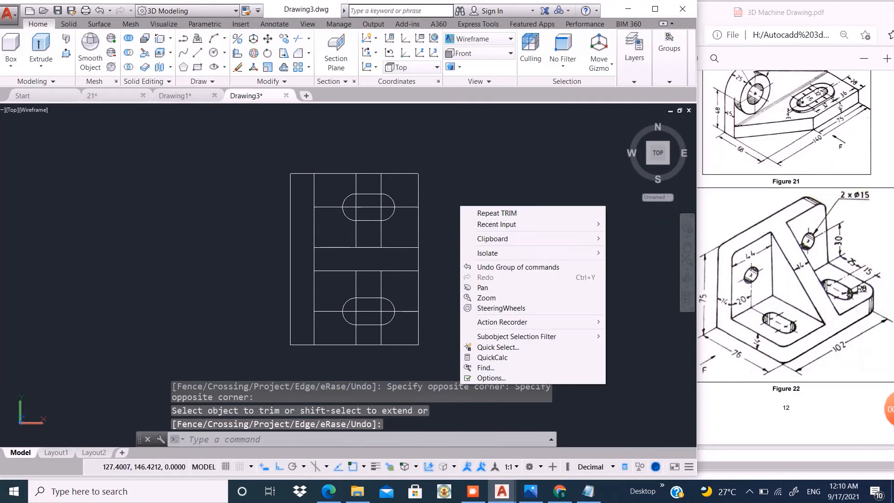
pyautogui.click(464, 180)
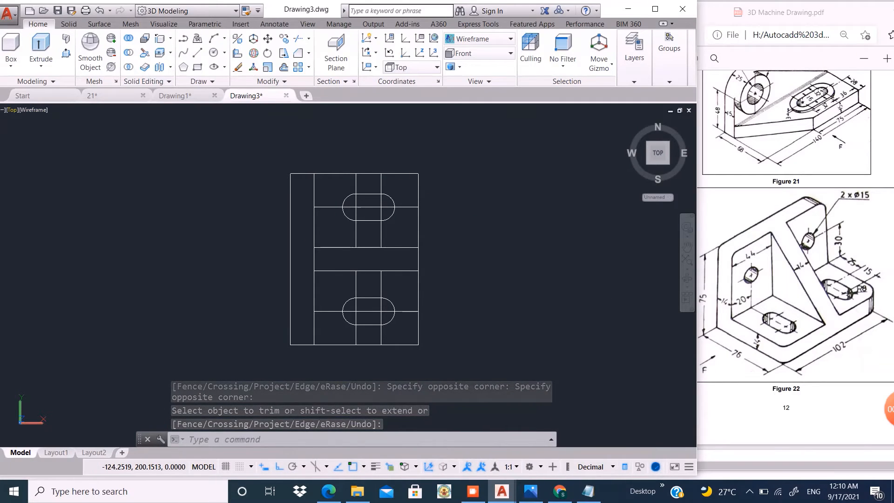
# - In the SE Isometric view, draw a vertical line 61 long up the upright plate from the end of the nearer slot's centreline
pyautogui.click(12, 110)
pyautogui.click(46, 213)
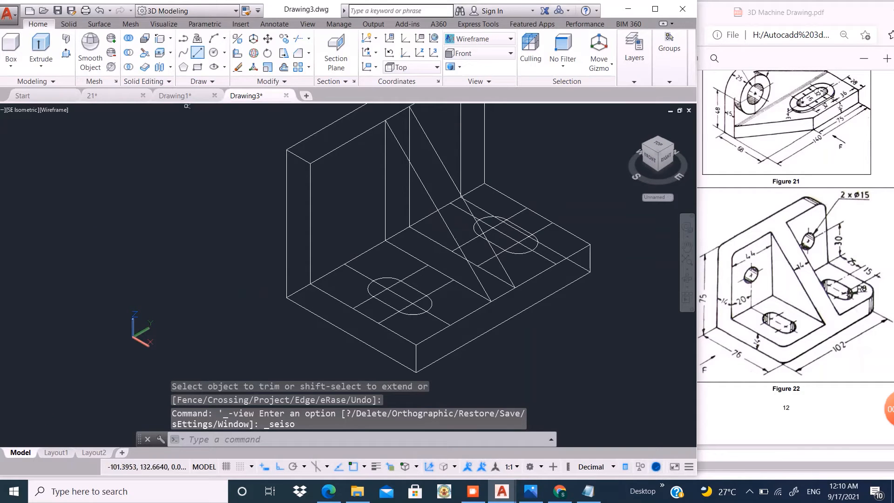
pyautogui.click(197, 52)
pyautogui.click(344, 263)
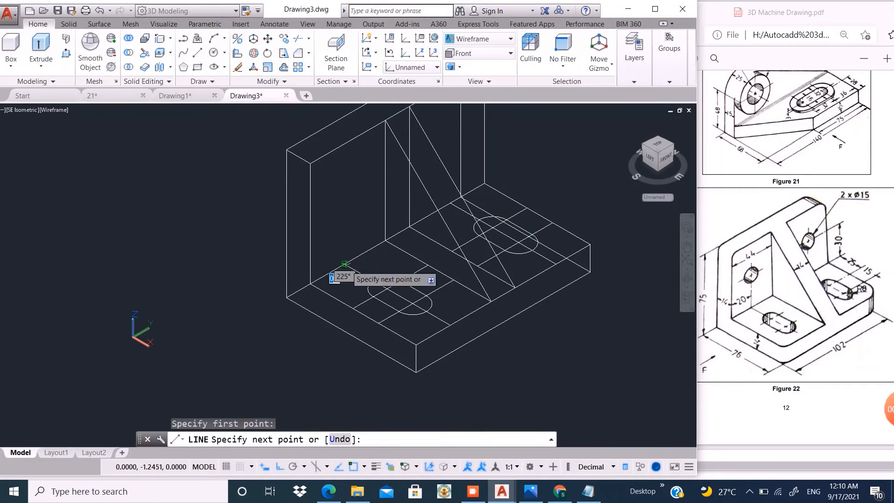
pyautogui.click(344, 144)
pyautogui.press('Return')
# - Draw a line up the upright plate from the end of the farther slot's centreline to the plate's front top edge
pyautogui.scroll(-5, 294, 218)
pyautogui.scroll(4, 366, 209)
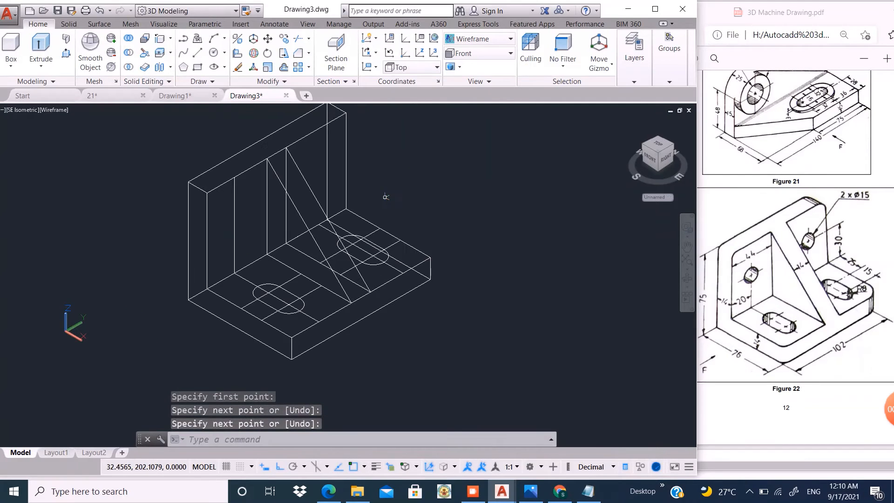
pyautogui.keyDown('shift'); pyautogui.moveTo(375, 209); pyautogui.dragTo(355, 271, button='middle'); pyautogui.keyUp('shift')
pyautogui.scroll(5, 364, 230)
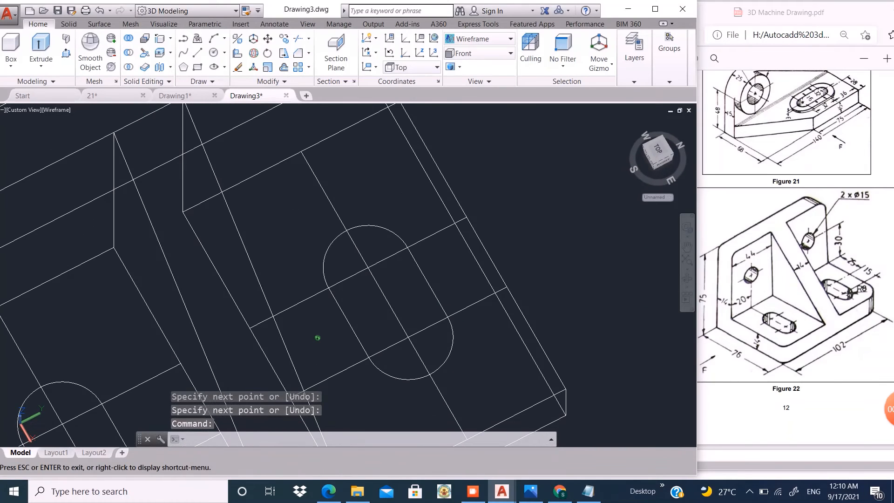
pyautogui.press('Return')
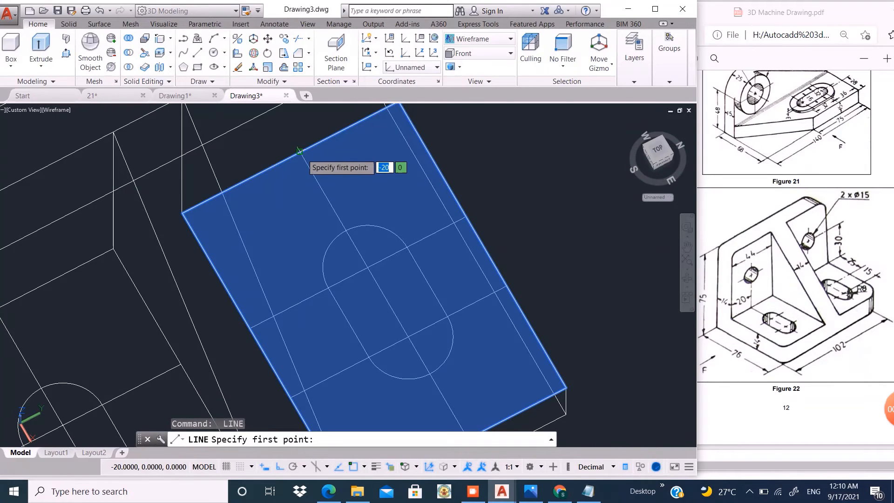
pyautogui.click(300, 155)
pyautogui.scroll(-5, 321, 219)
pyautogui.keyDown('shift'); pyautogui.moveTo(325, 233); pyautogui.dragTo(329, 213, button='middle'); pyautogui.keyUp('shift')
pyautogui.scroll(4, 331, 215)
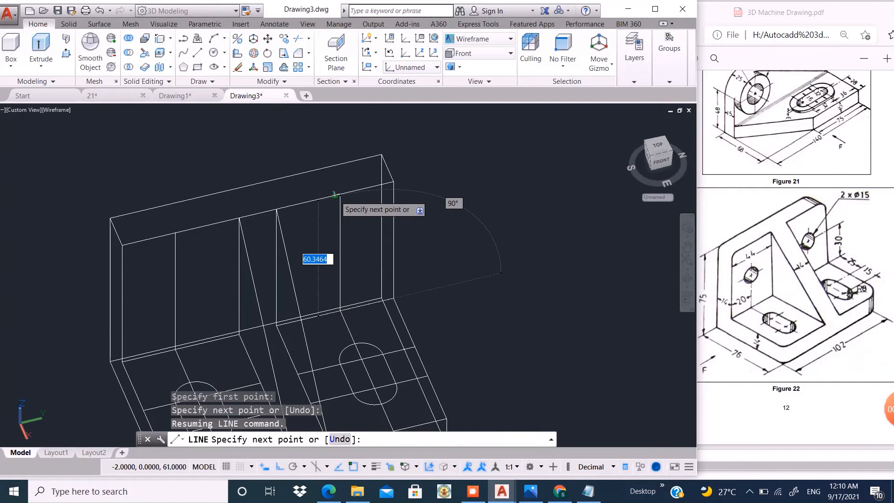
pyautogui.click(334, 195)
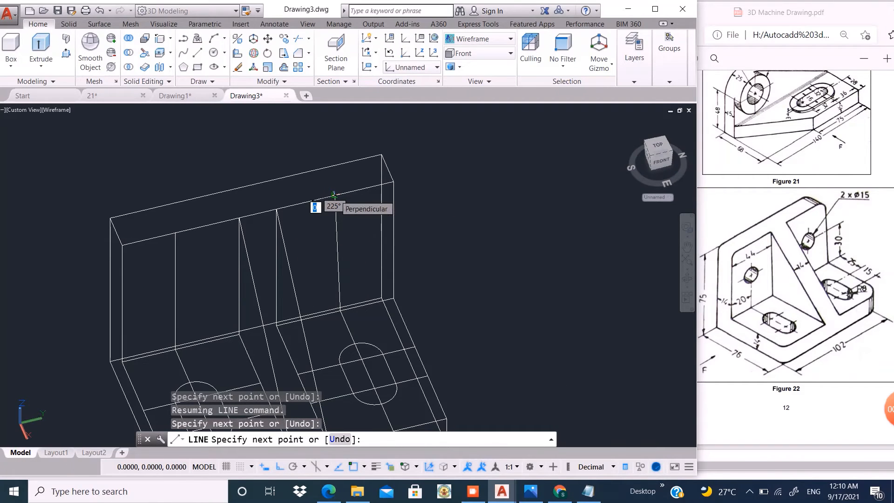
pyautogui.press('Escape')
# - Stretch the upper end of the new line along the plate's top edge to make it vertical, 61 long
pyautogui.click(337, 227)
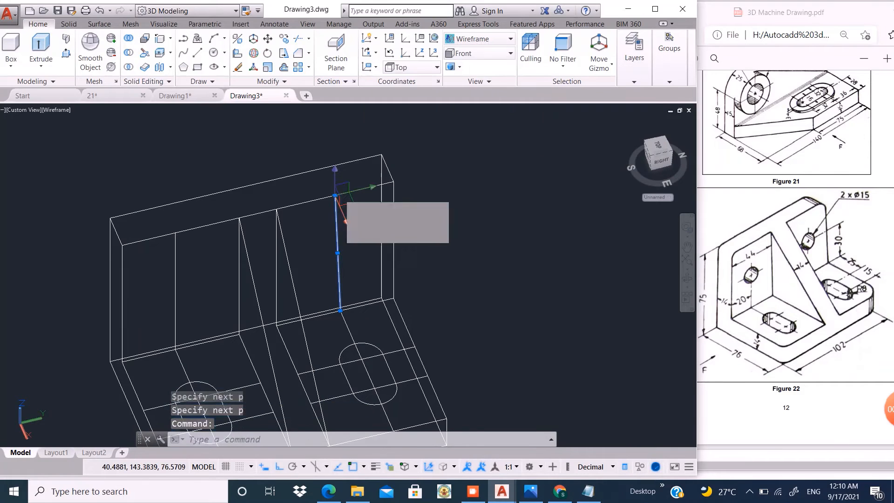
pyautogui.click(334, 195)
pyautogui.press('Escape')
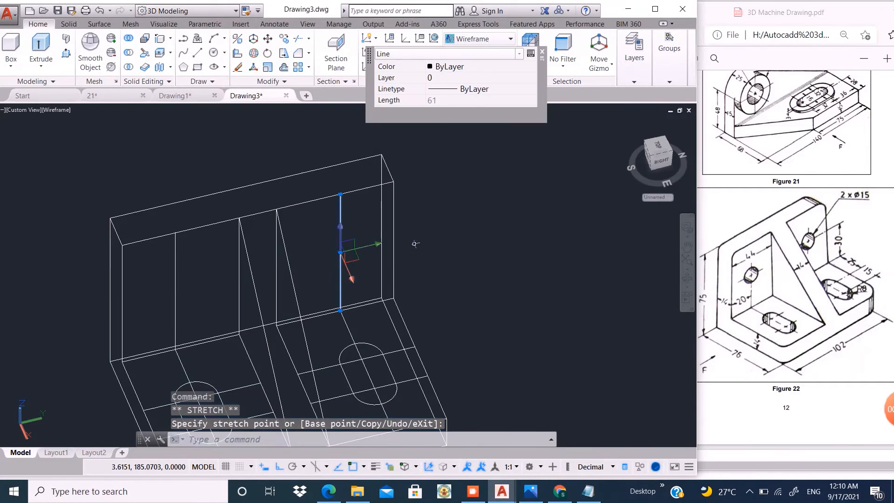
pyautogui.press('Escape')
# - Copy the bottom edge of the upright plate's face on the nearer side of the rib 30 upward
pyautogui.scroll(2, 383, 256)
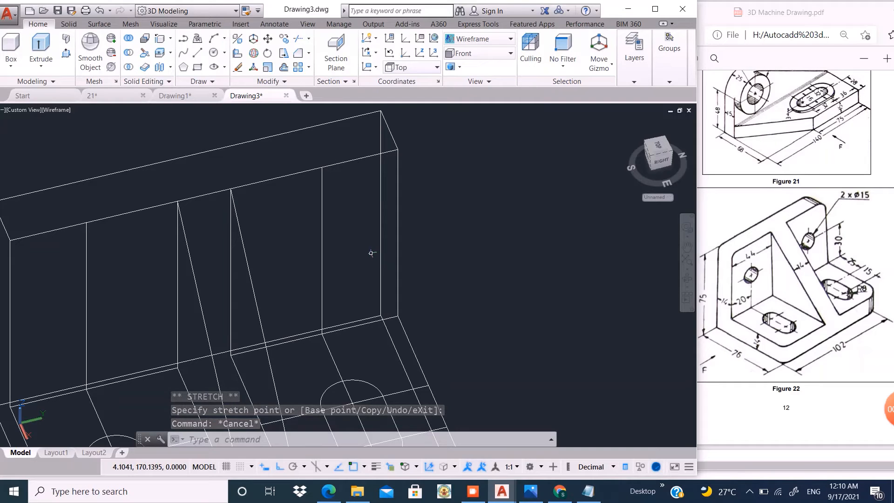
pyautogui.scroll(-4, 433, 268)
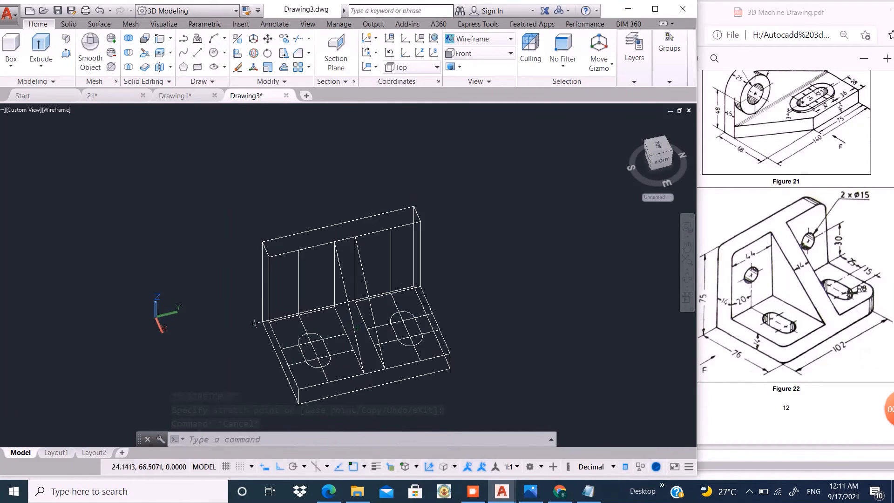
pyautogui.keyDown('shift'); pyautogui.moveTo(253, 321); pyautogui.dragTo(367, 325, button='middle'); pyautogui.keyUp('shift')
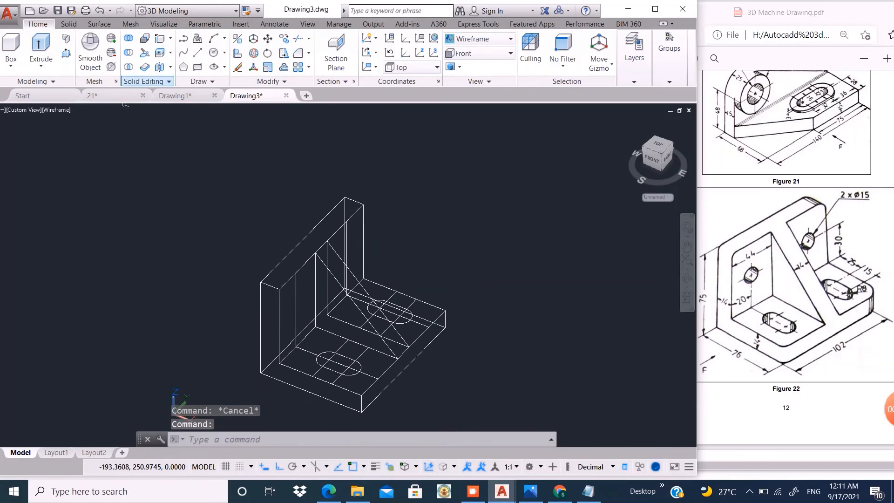
pyautogui.click(160, 39)
pyautogui.scroll(3, 292, 366)
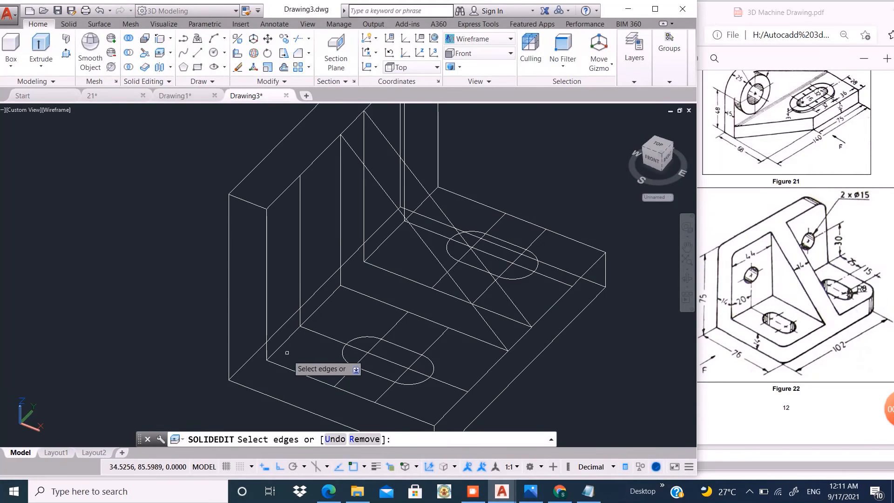
pyautogui.click(280, 345)
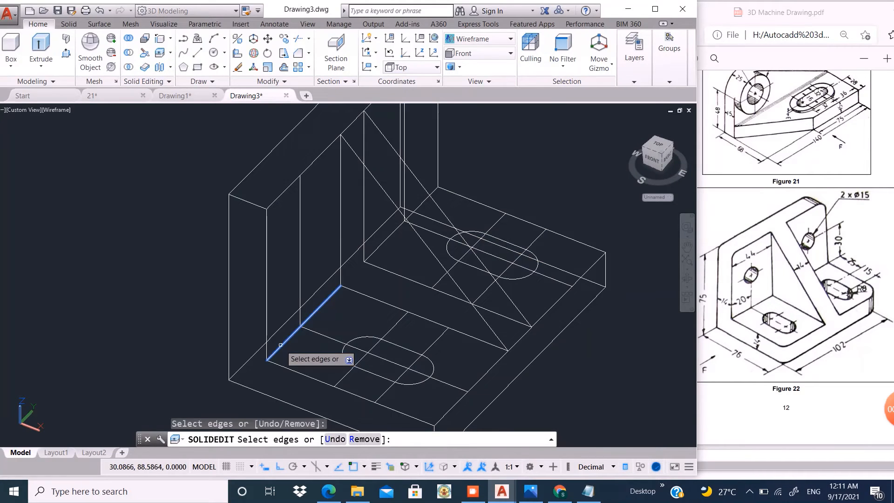
pyautogui.press('Return')
pyautogui.click(305, 353)
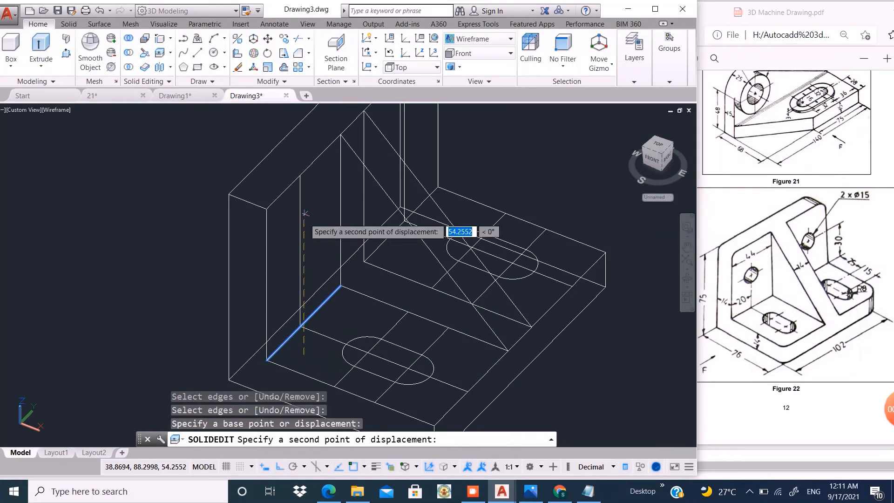
pyautogui.scroll(-4, 308, 288)
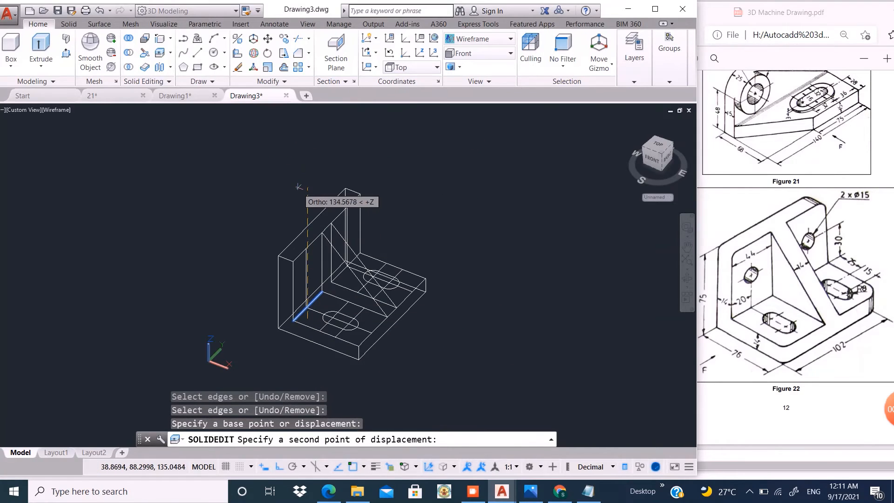
pyautogui.write('30')
pyautogui.press('Return')
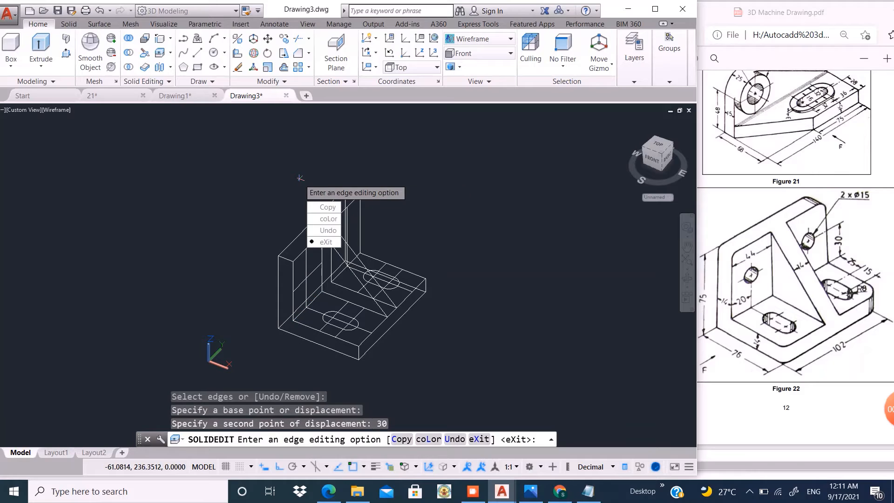
pyautogui.press('Return')
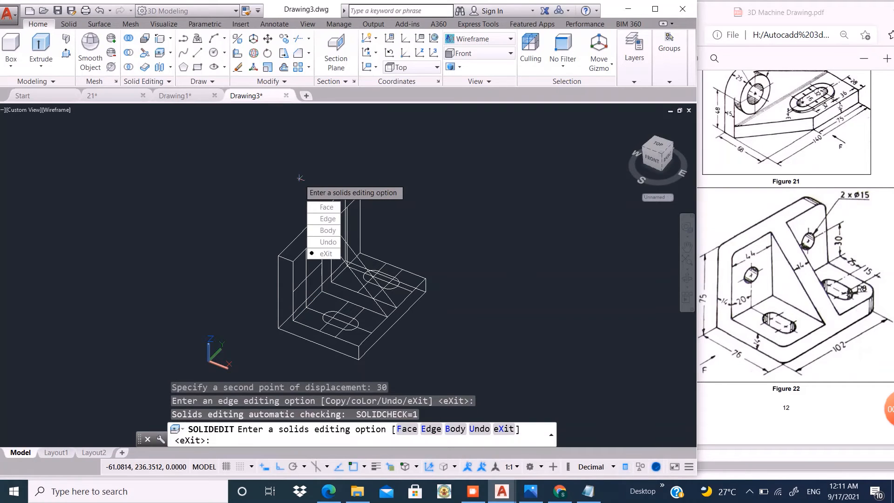
# - Copy the bottom edge of the upright plate's face on the farther side of the rib 30 upward
pyautogui.press('Down')
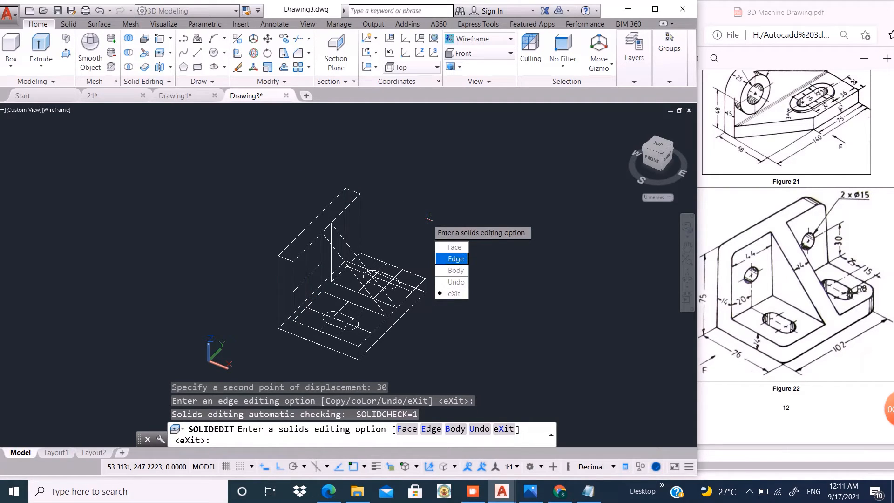
pyautogui.press('Return')
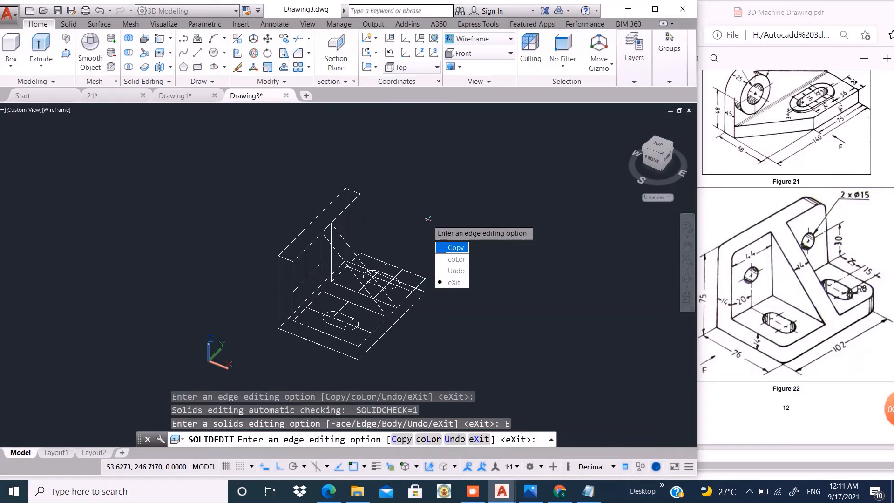
pyautogui.press('Return')
pyautogui.keyDown('shift'); pyautogui.moveTo(383, 224); pyautogui.dragTo(298, 247, button='middle'); pyautogui.keyUp('shift')
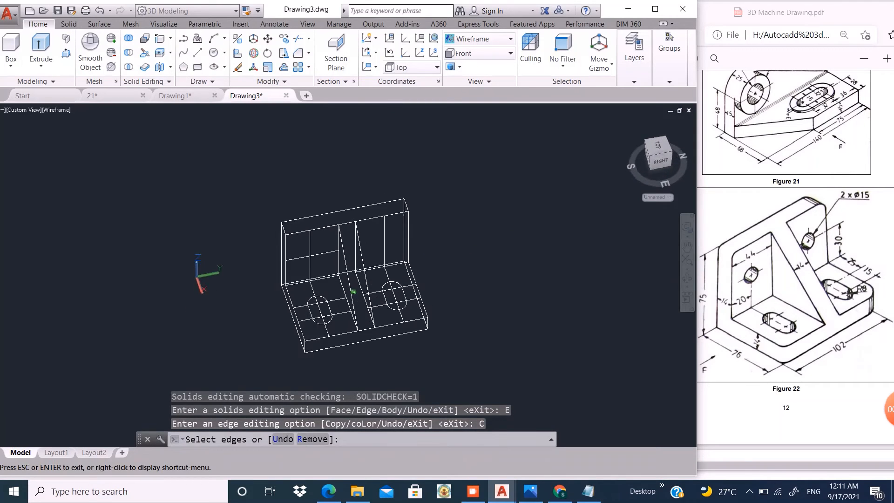
pyautogui.keyDown('shift'); pyautogui.moveTo(355, 220); pyautogui.dragTo(364, 259, button='middle'); pyautogui.keyUp('shift')
pyautogui.scroll(4, 364, 259)
pyautogui.click(362, 249)
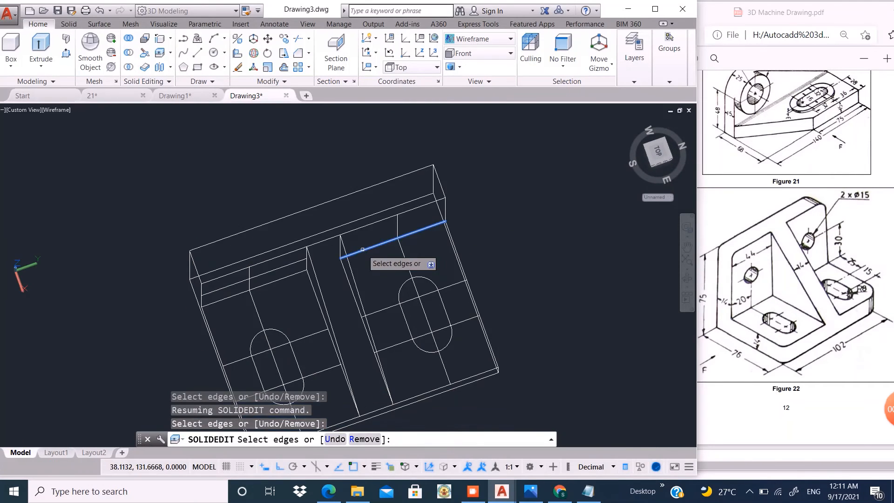
pyautogui.press('Return')
pyautogui.click(507, 236)
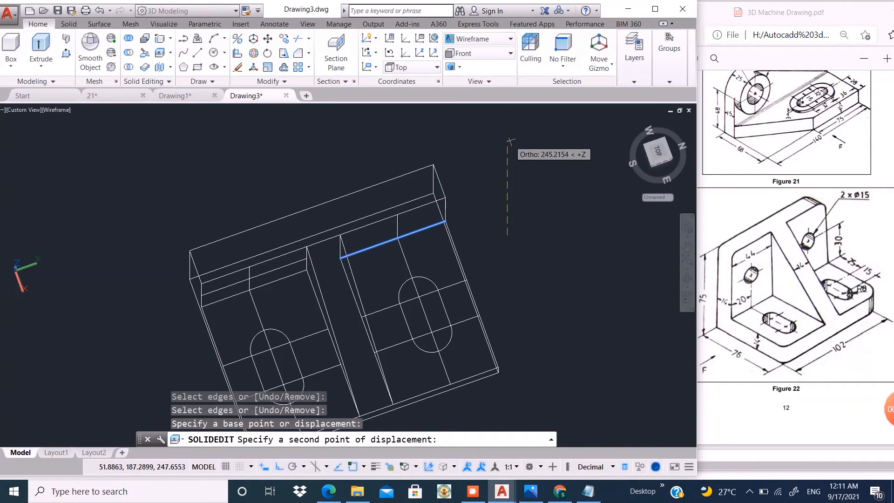
pyautogui.write('30')
pyautogui.press('Return')
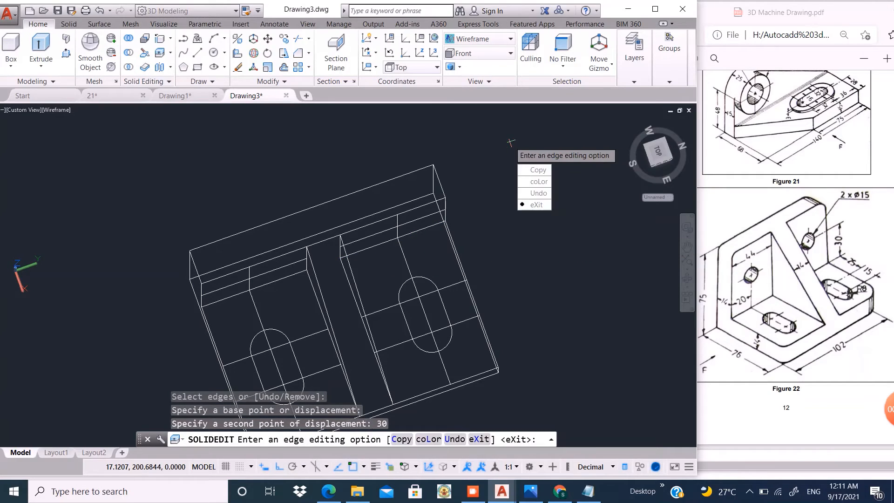
pyautogui.press('Return')
pyautogui.press('Return')
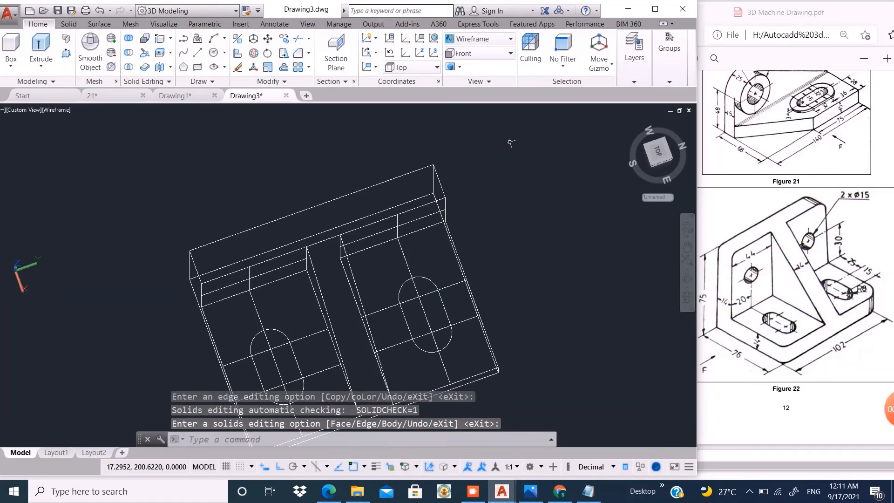
# - Draw a circle of radius 7.5 on the nearer upright face, centred where its vertical and horizontal lines cross
pyautogui.keyDown('shift'); pyautogui.moveTo(454, 226); pyautogui.dragTo(343, 313, button='middle'); pyautogui.keyUp('shift')
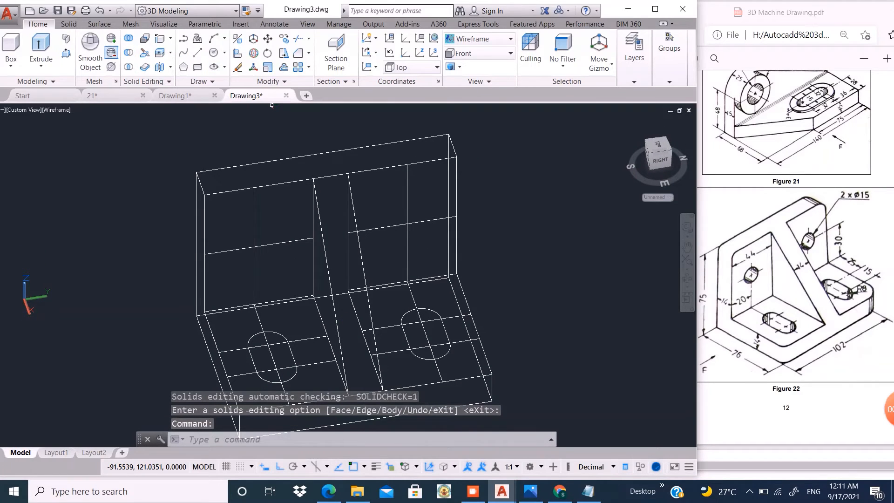
pyautogui.click(253, 246)
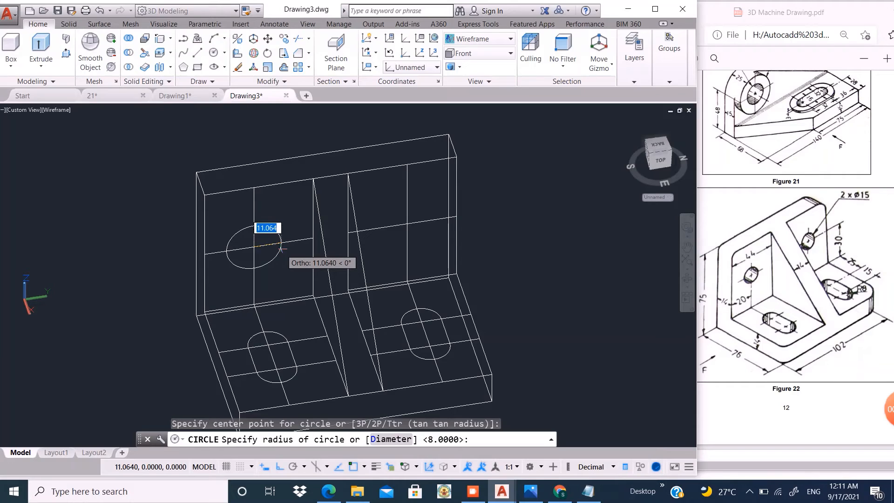
pyautogui.write('7.5')
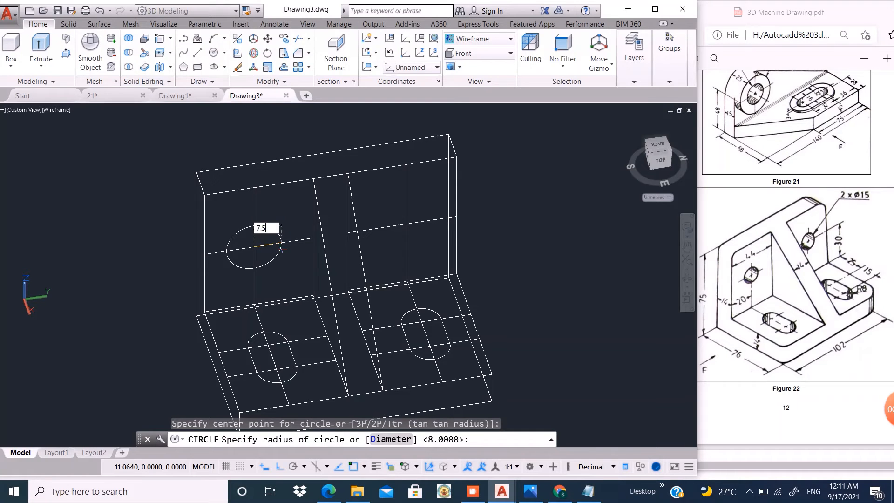
pyautogui.press('Return')
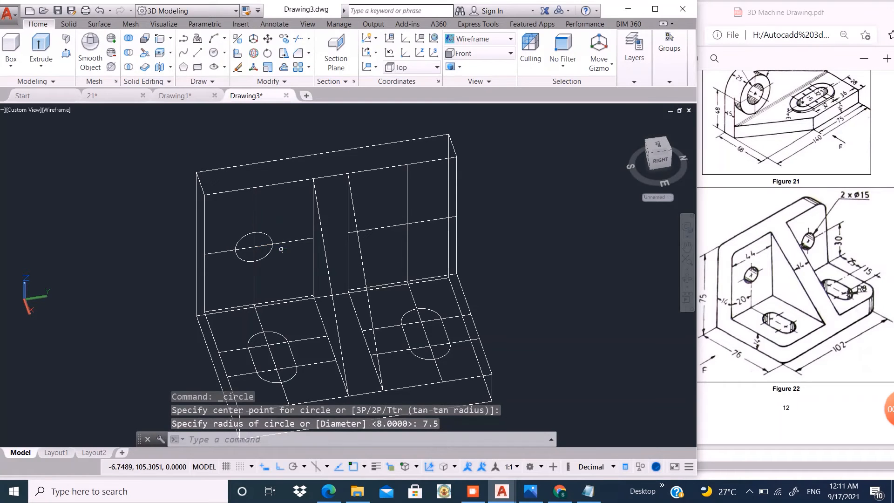
# - Draw a second circle of radius 7.5 at the crossing of the lines on the farther upright face
pyautogui.press('Return')
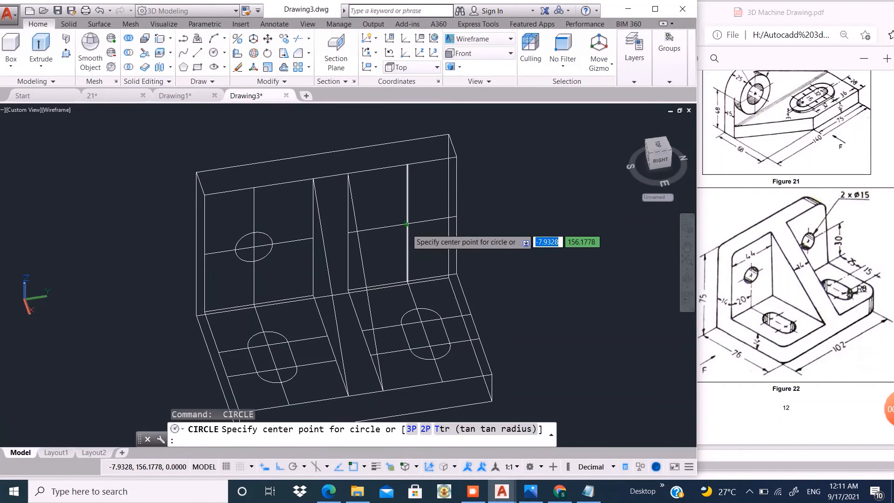
pyautogui.click(407, 225)
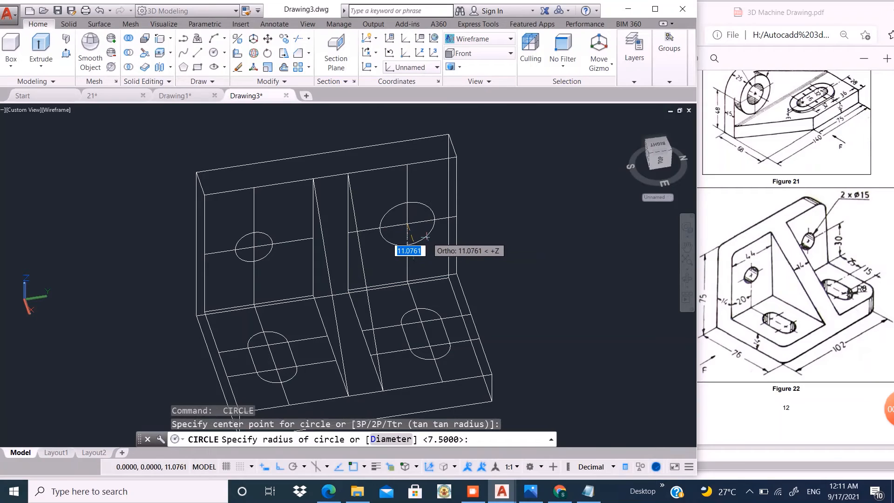
pyautogui.press('Return')
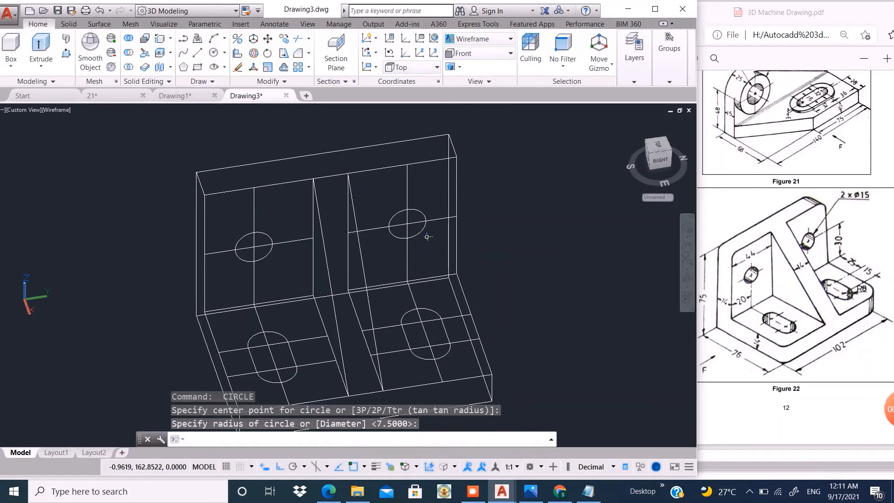
# - Erase the ten construction lines crossing the two base slots and the two circles on the upright plate
pyautogui.scroll(-4, 427, 236)
pyautogui.scroll(8, 380, 257)
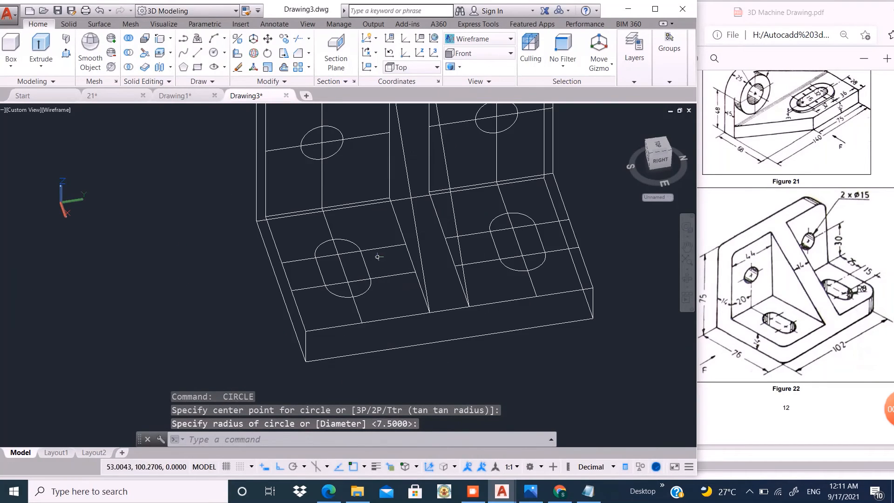
pyautogui.click(387, 230)
pyautogui.click(381, 307)
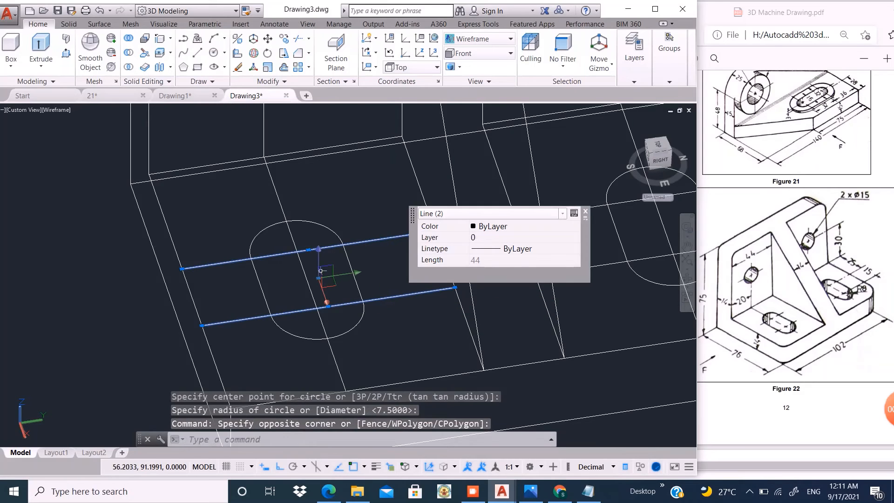
pyautogui.click(275, 191)
pyautogui.scroll(-4, 211, 258)
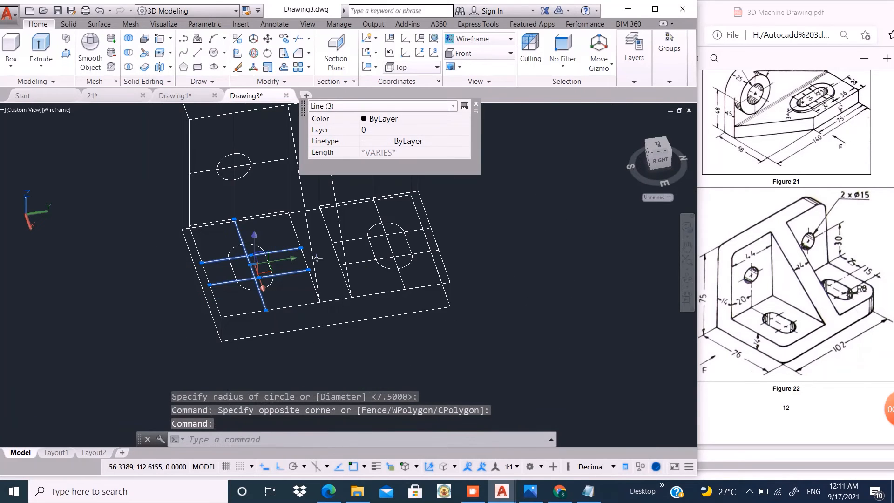
pyautogui.scroll(3, 385, 248)
pyautogui.click(333, 209)
pyautogui.click(330, 303)
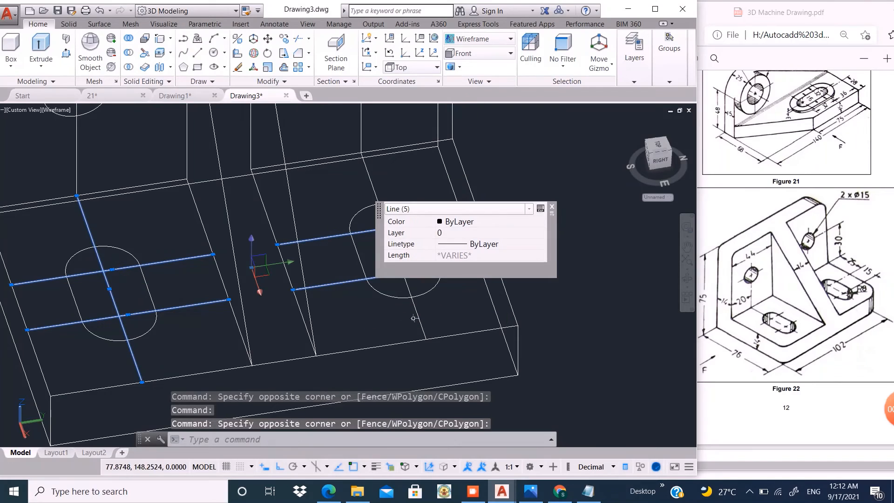
pyautogui.click(427, 313)
pyautogui.click(410, 318)
pyautogui.scroll(-2, 367, 317)
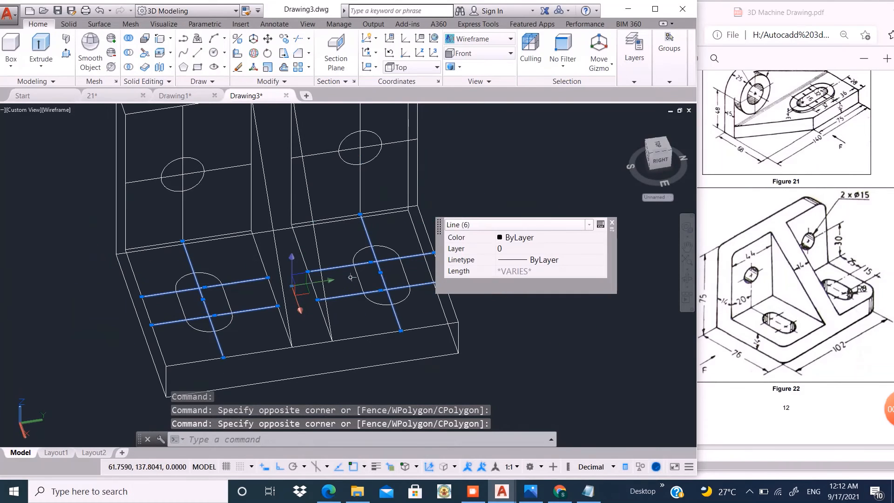
pyautogui.click(395, 142)
pyautogui.click(358, 183)
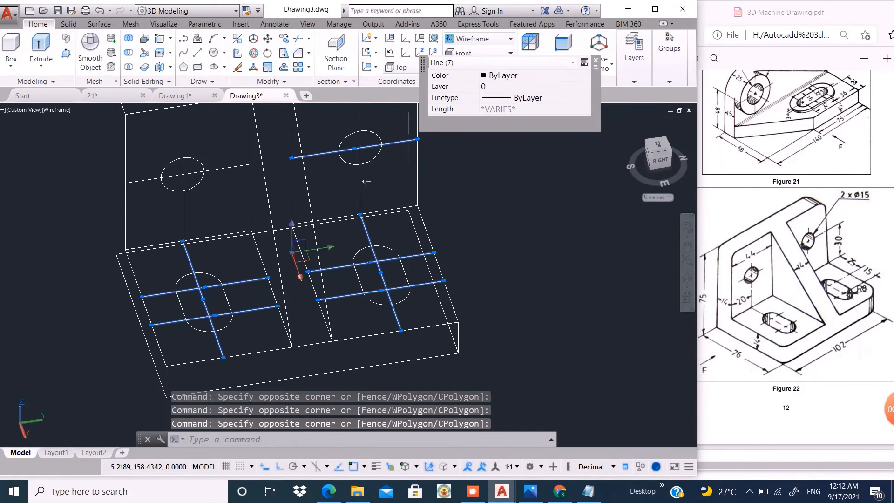
pyautogui.click(218, 169)
pyautogui.click(182, 125)
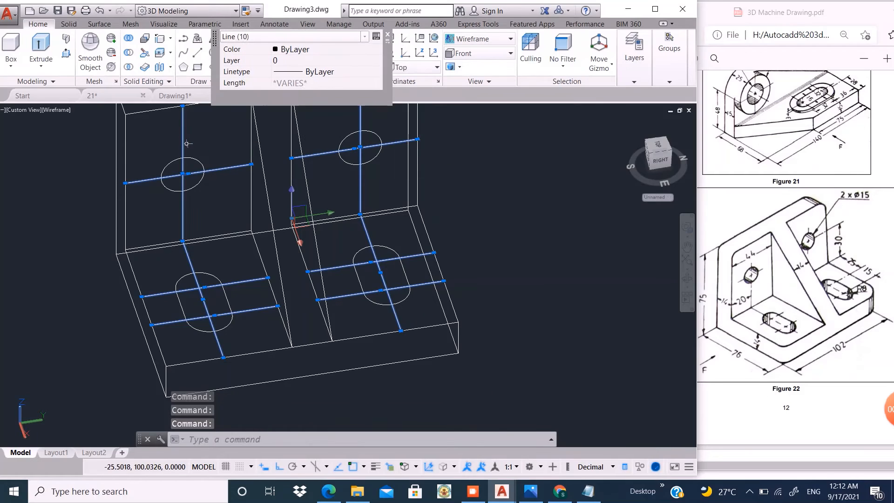
pyautogui.press('Return')
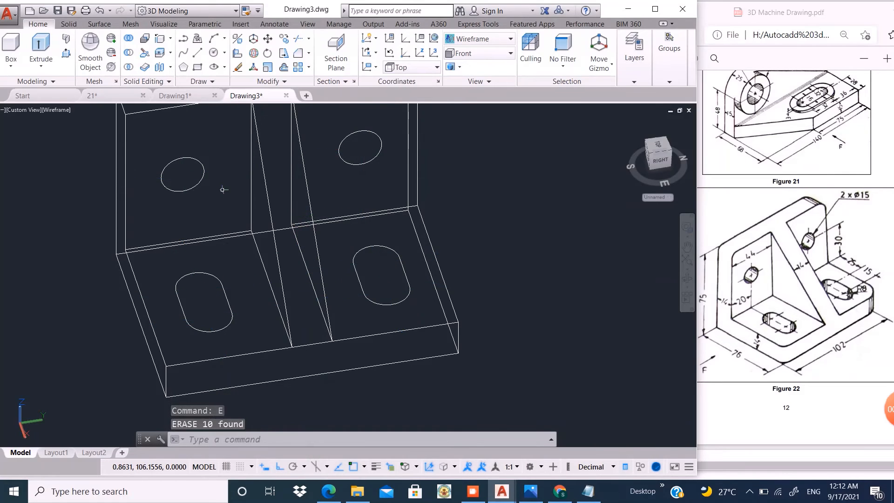
# - Set the visual style to Shades of Gray, with the bracket orbited to show its upright plate and base
pyautogui.scroll(-4, 380, 234)
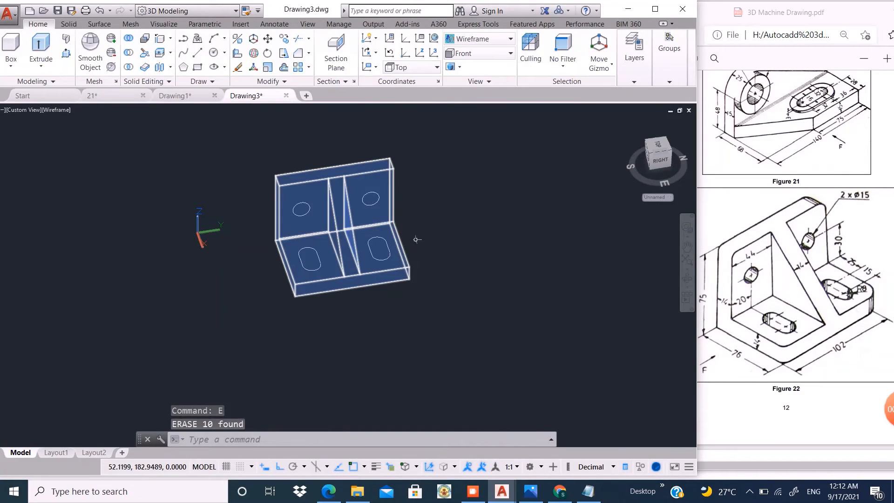
pyautogui.keyDown('shift'); pyautogui.moveTo(416, 240); pyautogui.dragTo(445, 213, button='middle'); pyautogui.keyUp('shift')
pyautogui.scroll(5, 290, 211)
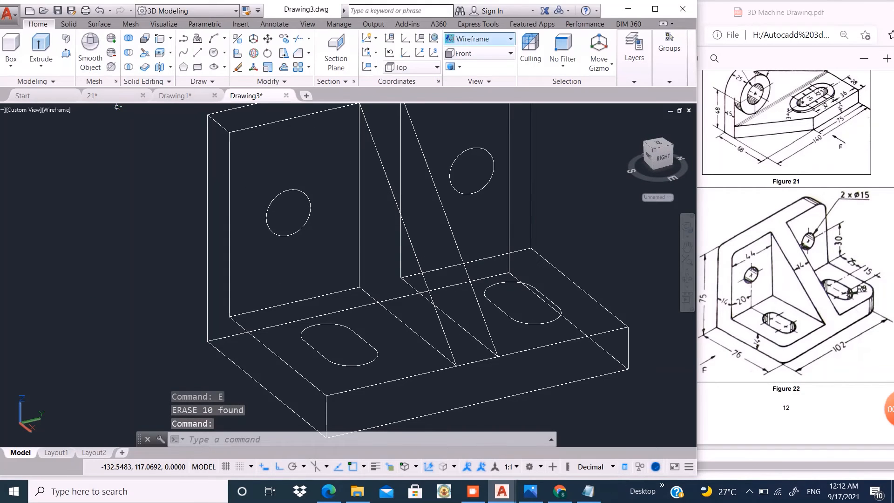
pyautogui.click(484, 39)
pyautogui.click(572, 116)
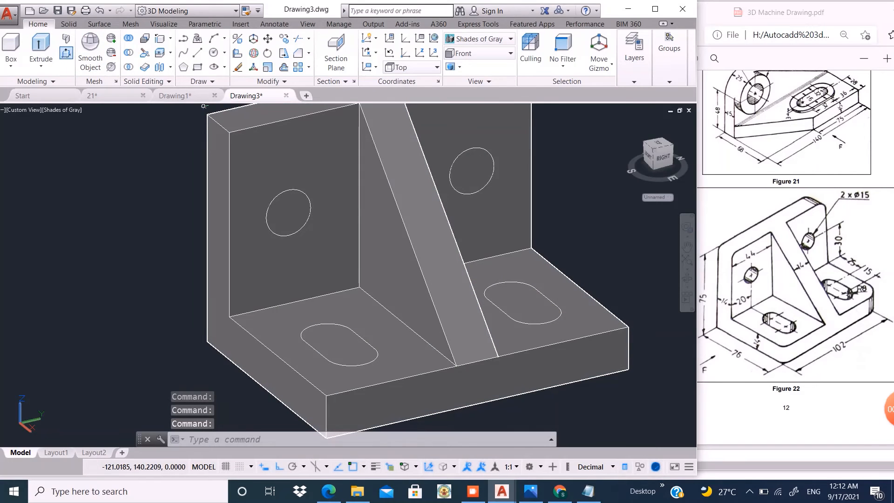
# - Presspull both circles on the upright plate backward through its thickness to cut the two holes
pyautogui.hotkey('ctrl', 'shift', 'e')
pyautogui.click(278, 215)
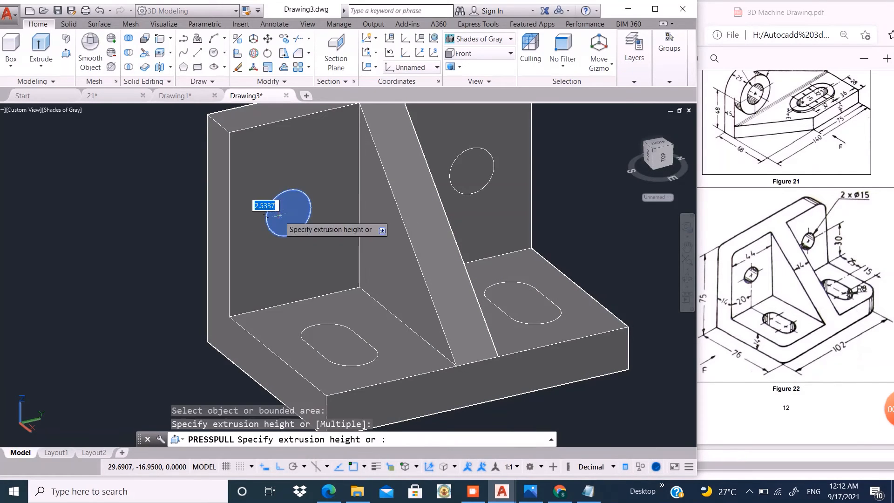
pyautogui.click(144, 144)
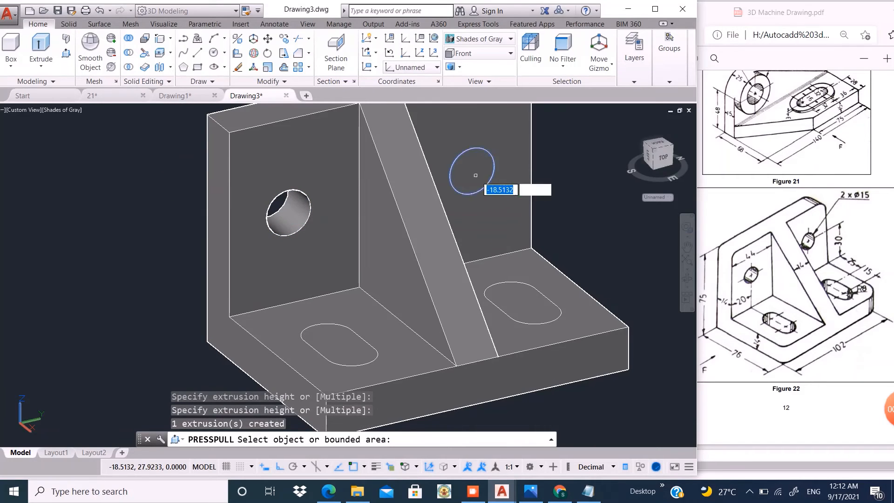
pyautogui.click(472, 171)
pyautogui.scroll(-6, 504, 278)
pyautogui.click(437, 198)
# - Presspull both slot outlines on the base downward through its thickness to cut the two slots
pyautogui.scroll(3, 476, 308)
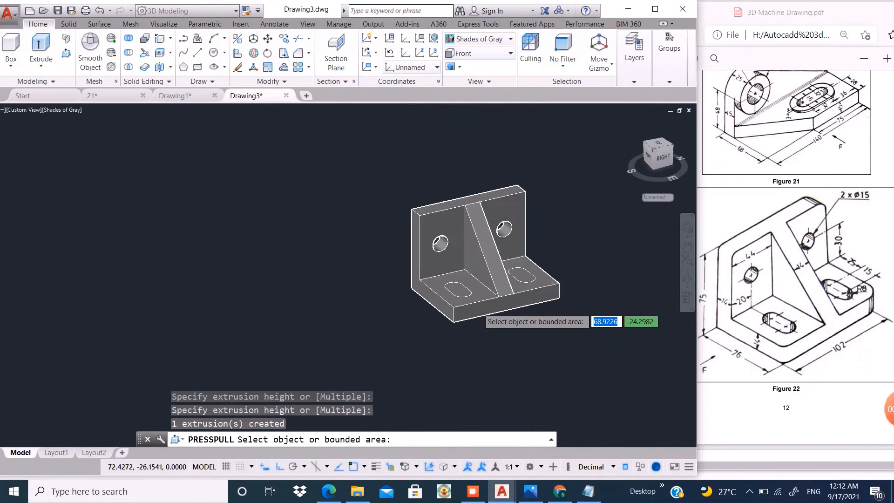
pyautogui.click(457, 282)
pyautogui.click(505, 315)
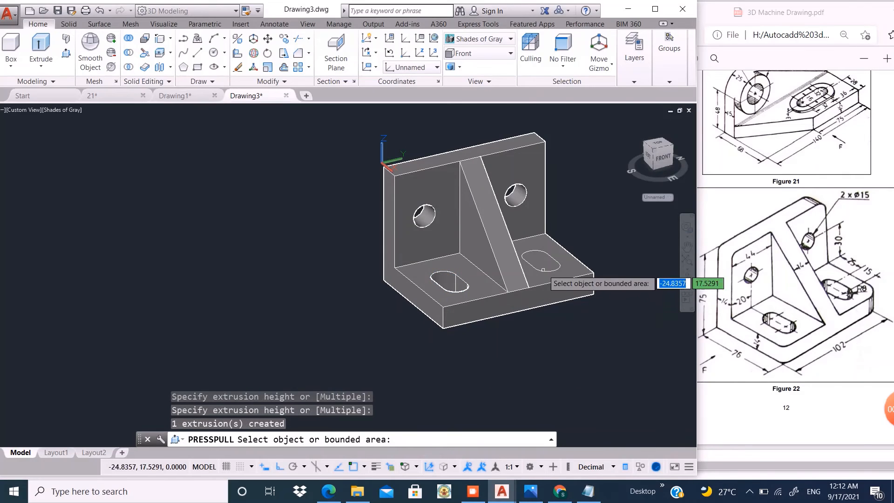
pyautogui.click(545, 264)
pyautogui.click(561, 338)
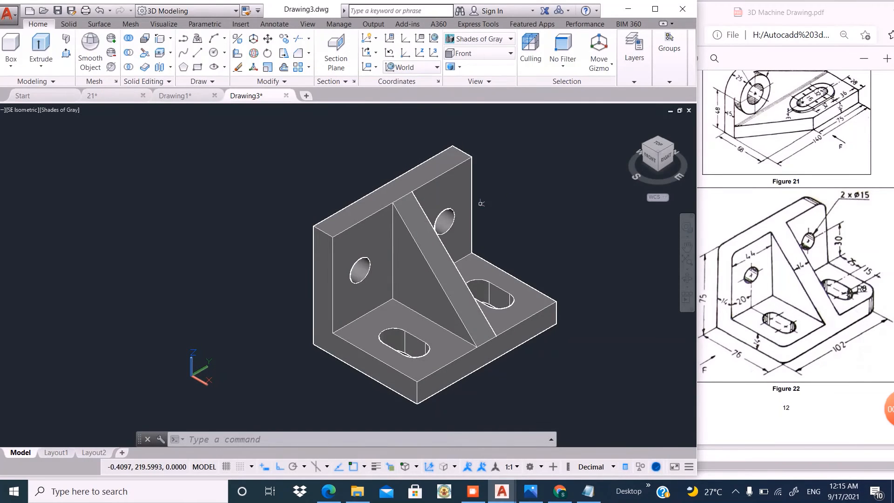
pyautogui.click(349, 241)
pyautogui.scroll(5, 335, 235)
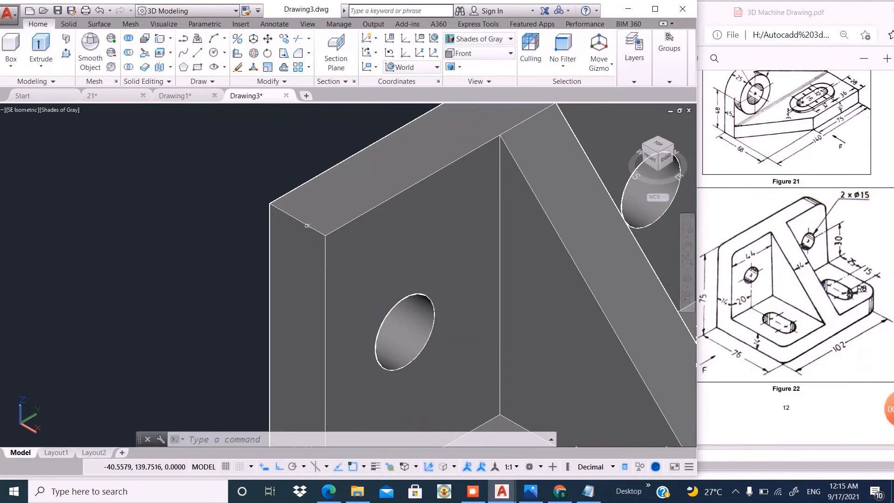
pyautogui.scroll(-5, 303, 225)
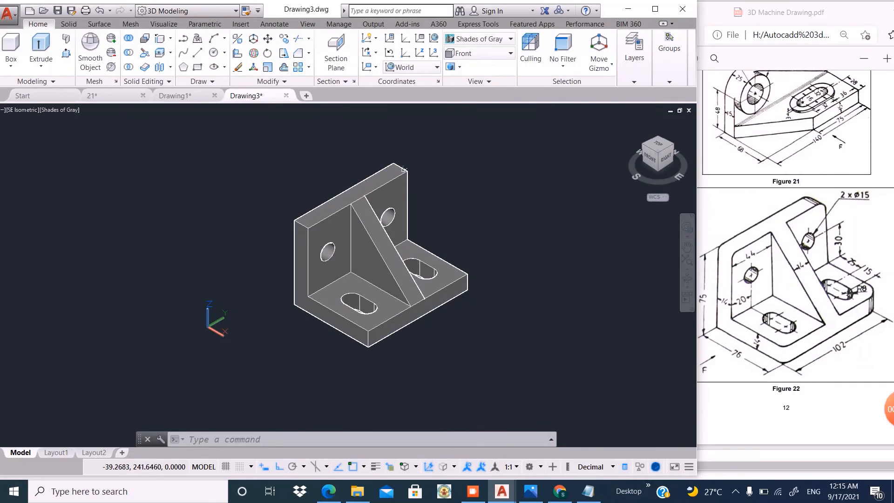
pyautogui.press('Escape')
pyautogui.scroll(2, 351, 320)
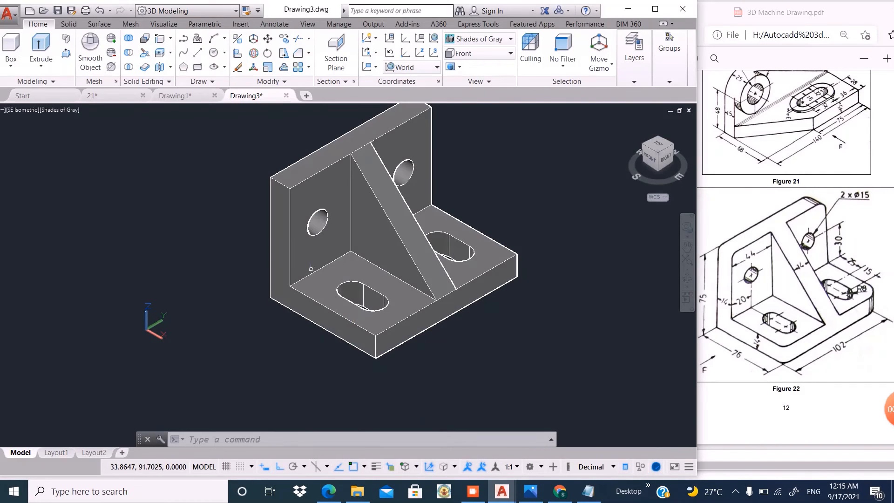
pyautogui.scroll(2, 303, 164)
pyautogui.click(263, 187)
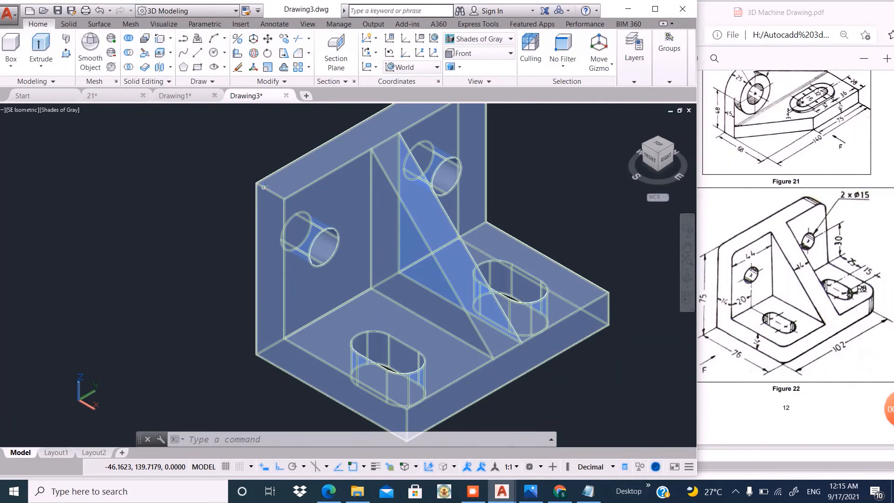
pyautogui.press('Escape')
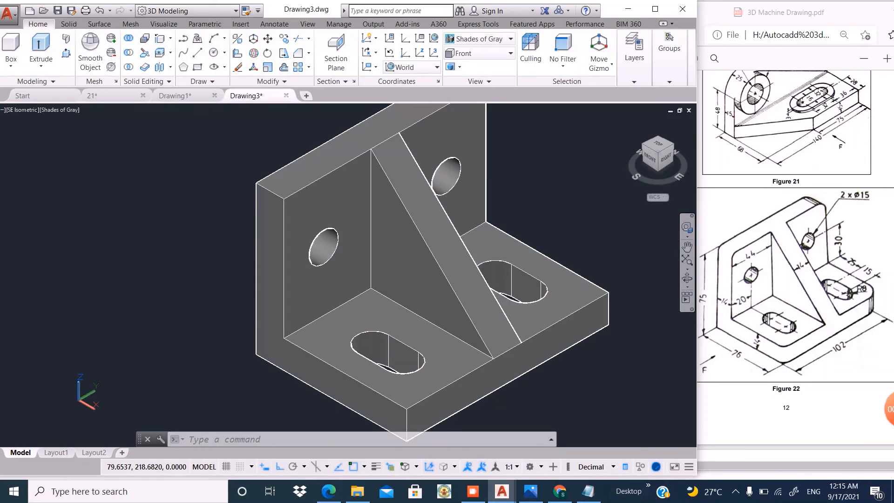
pyautogui.scroll(-2, 372, 237)
pyautogui.scroll(2, 334, 200)
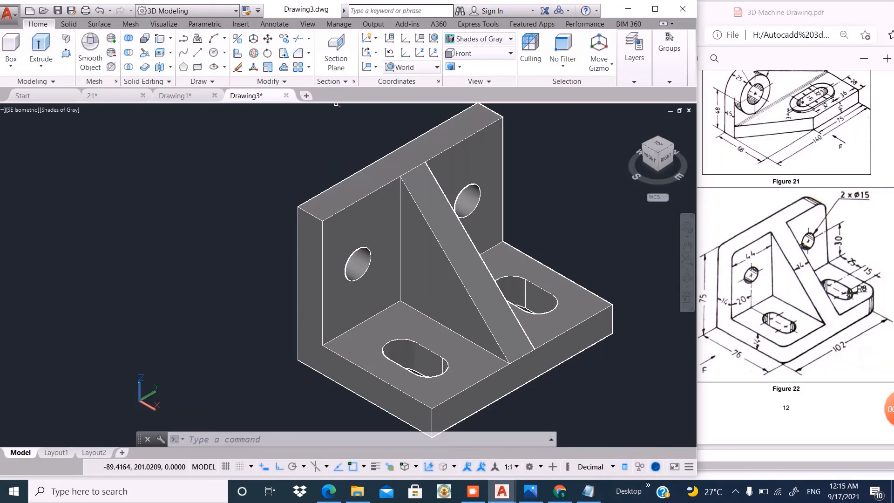
# - Fillet the short top corner edge of the upright plate on the nearer side with radius 5
pyautogui.click(309, 52)
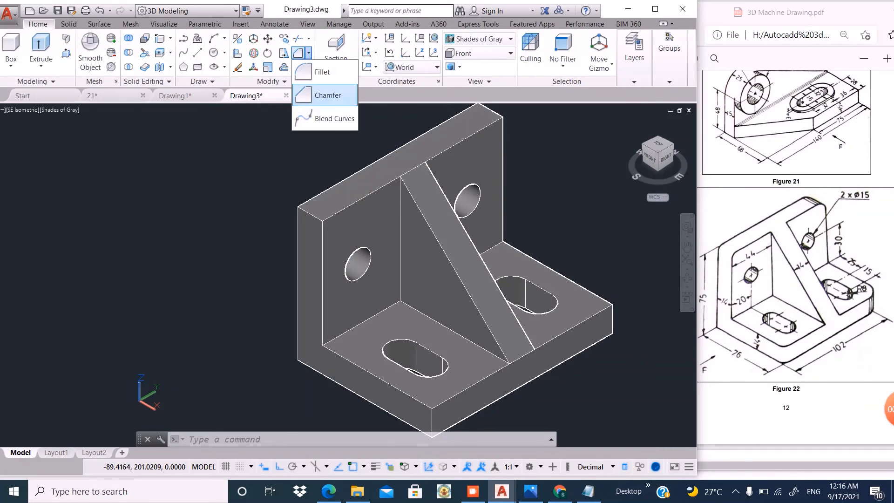
pyautogui.click(322, 72)
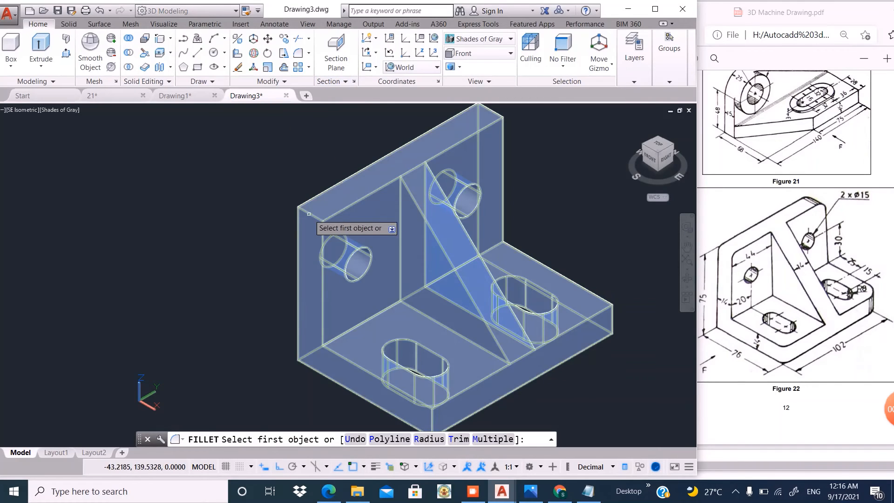
pyautogui.click(310, 213)
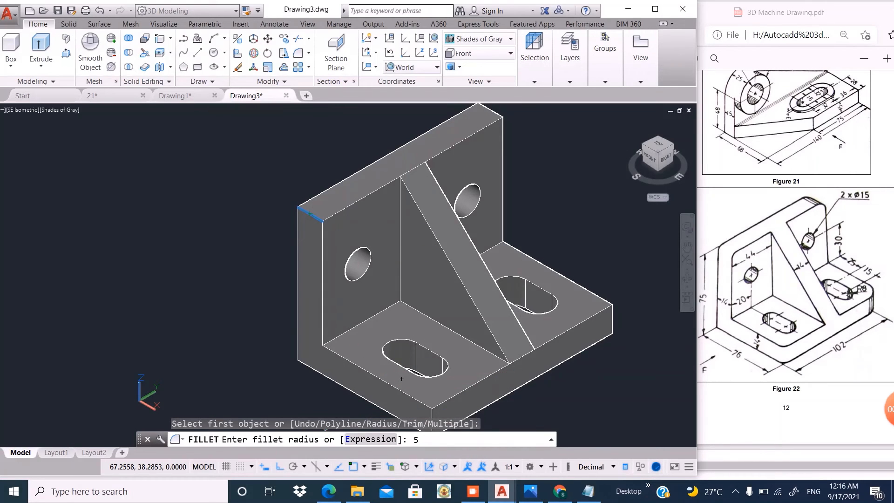
pyautogui.press('Return')
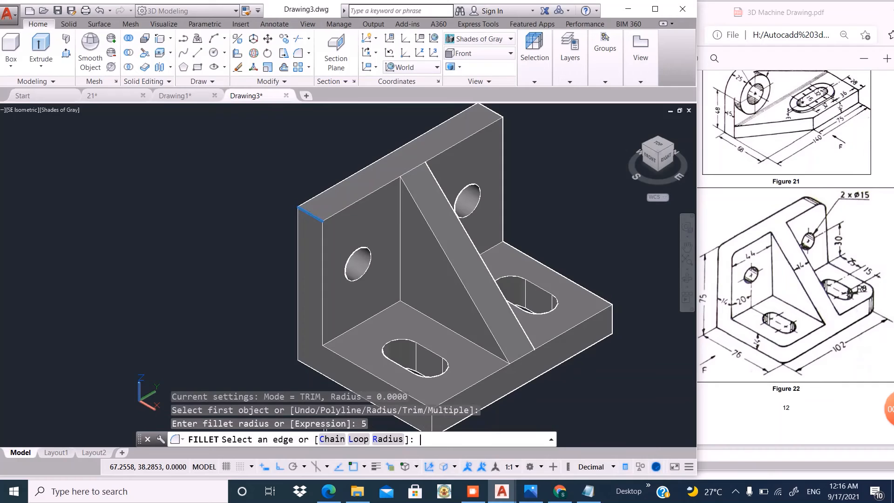
pyautogui.click(310, 282)
pyautogui.press('Return')
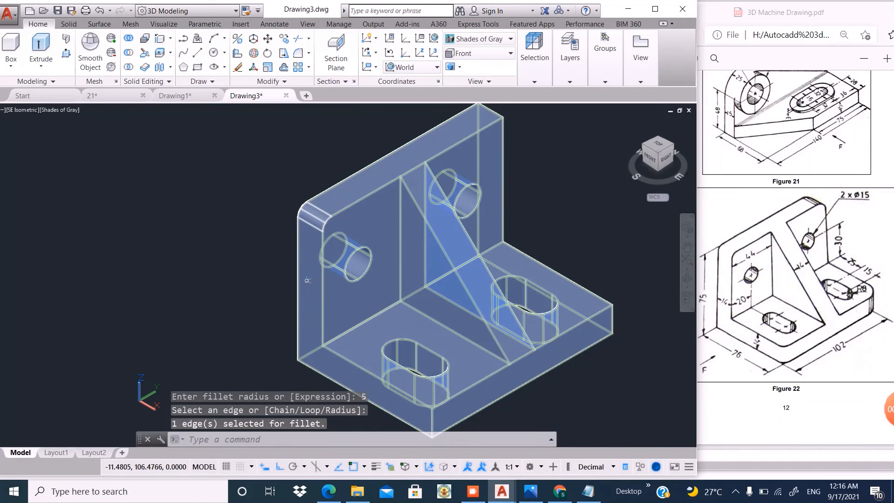
# - Undo the radius 5 fillet on the upright plate's nearer top corner
pyautogui.scroll(-4, 310, 282)
pyautogui.scroll(3, 391, 232)
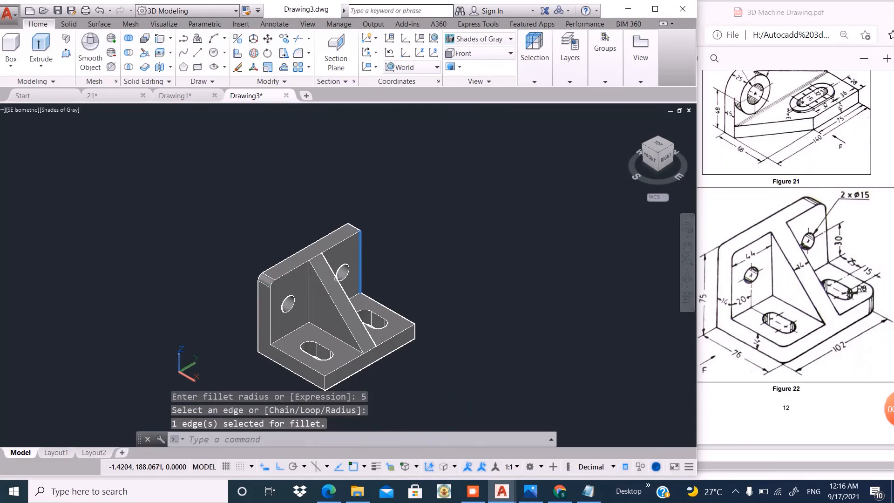
pyautogui.scroll(3, 134, 300)
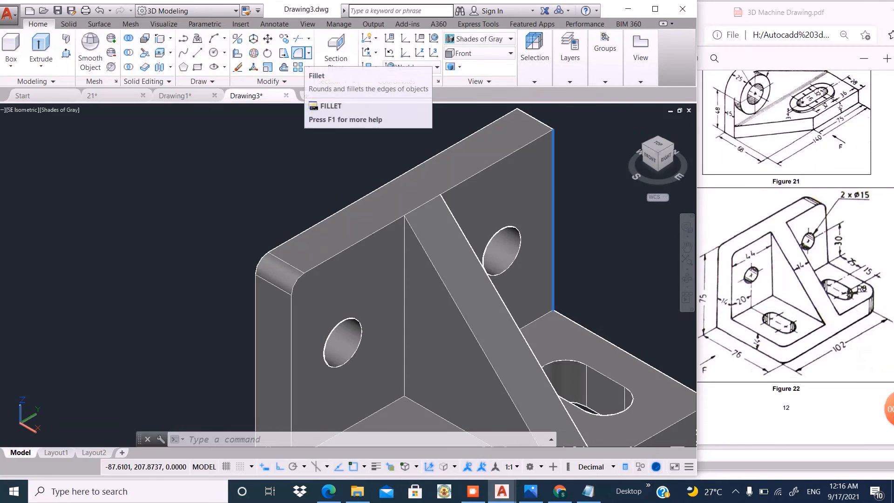
pyautogui.hotkey('ctrl', 'z')
pyautogui.hotkey('ctrl', 'z')
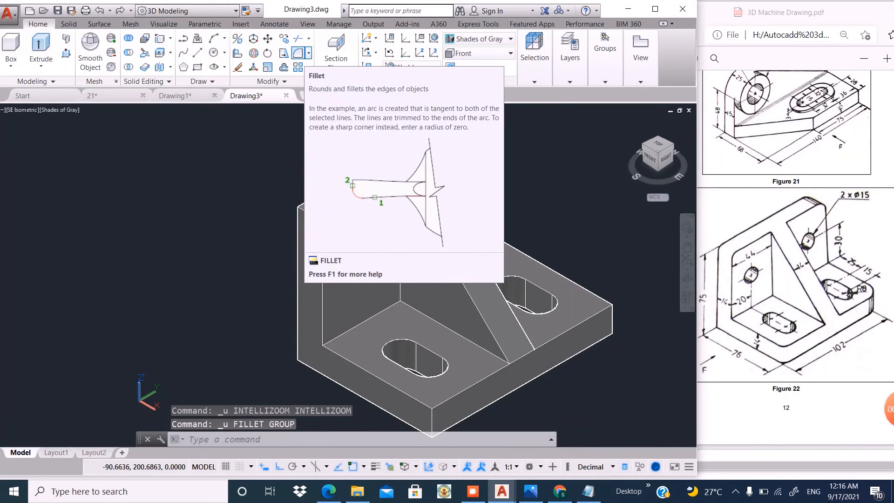
# - Fillet the short top corner edge of the upright plate on the nearer side with radius 8
pyautogui.click(298, 52)
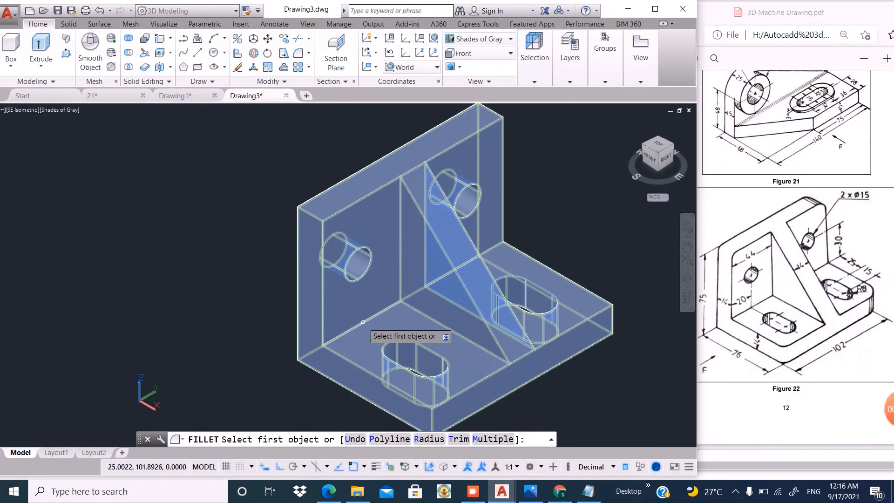
pyautogui.scroll(5, 333, 290)
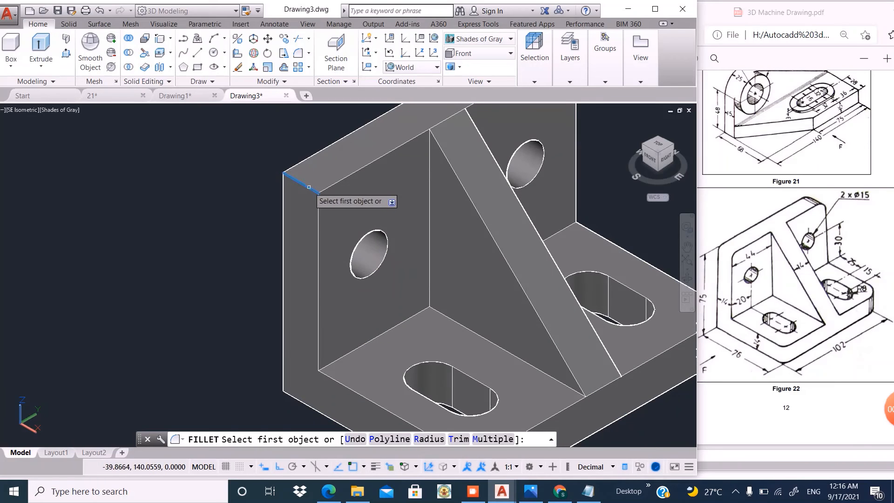
pyautogui.click(316, 190)
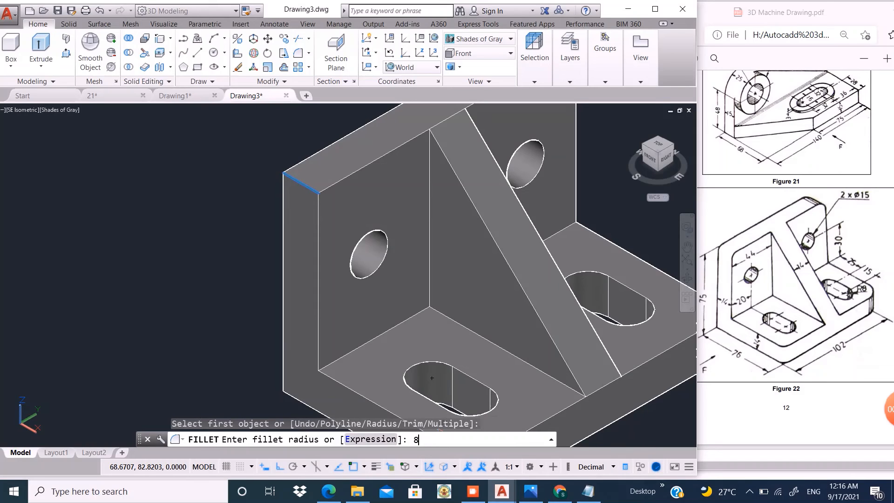
pyautogui.press('Return')
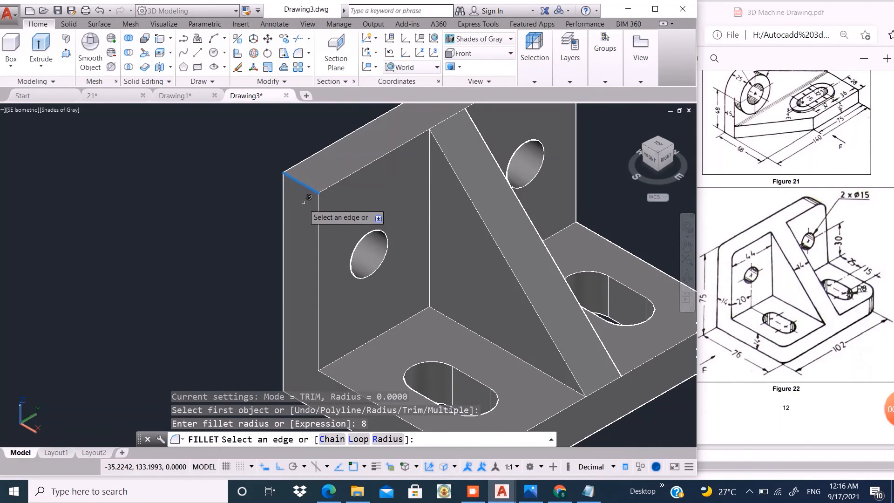
pyautogui.click(310, 188)
pyautogui.press('Return')
pyautogui.scroll(-1, 310, 188)
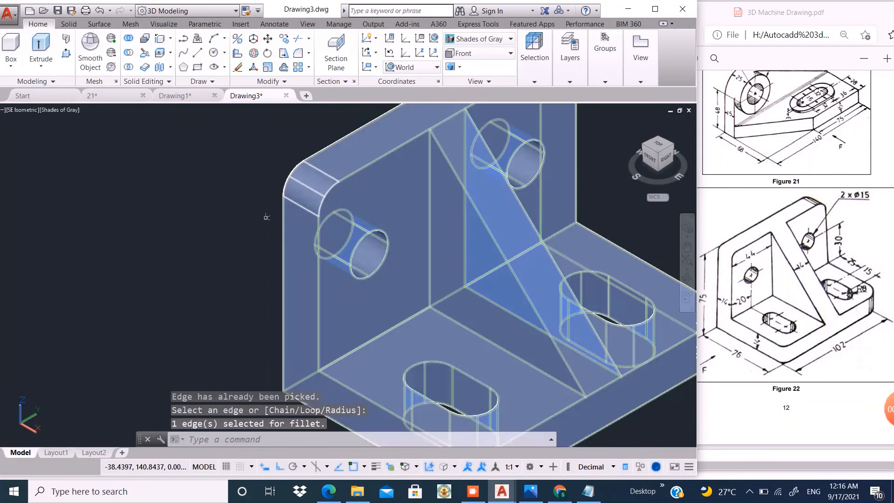
# - Fillet the short top corner edge of the upright plate on the farther side with radius 8
pyautogui.scroll(-3, 284, 200)
pyautogui.scroll(2, 283, 200)
pyautogui.scroll(-3, 417, 163)
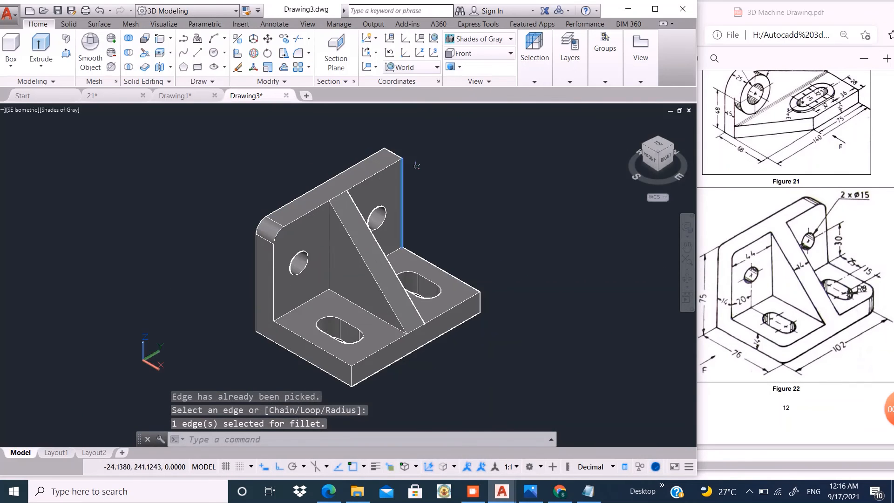
pyautogui.scroll(4, 417, 159)
pyautogui.press('Return')
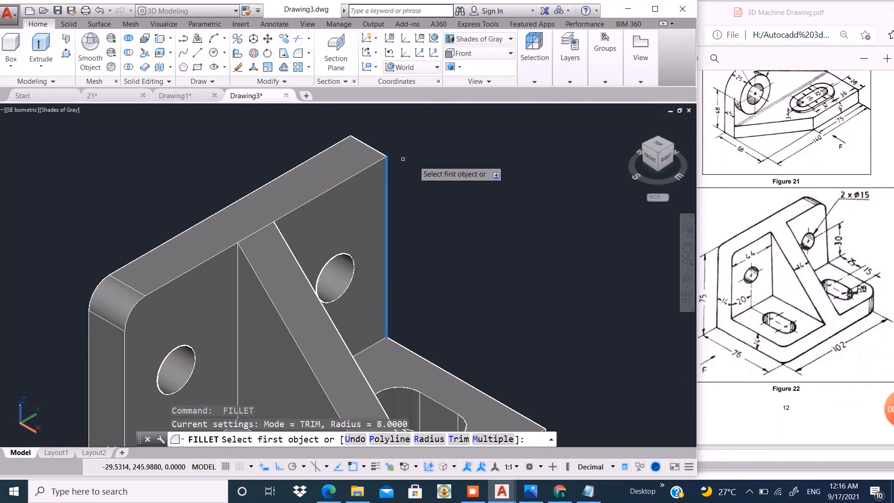
pyautogui.click(379, 145)
pyautogui.press('Return')
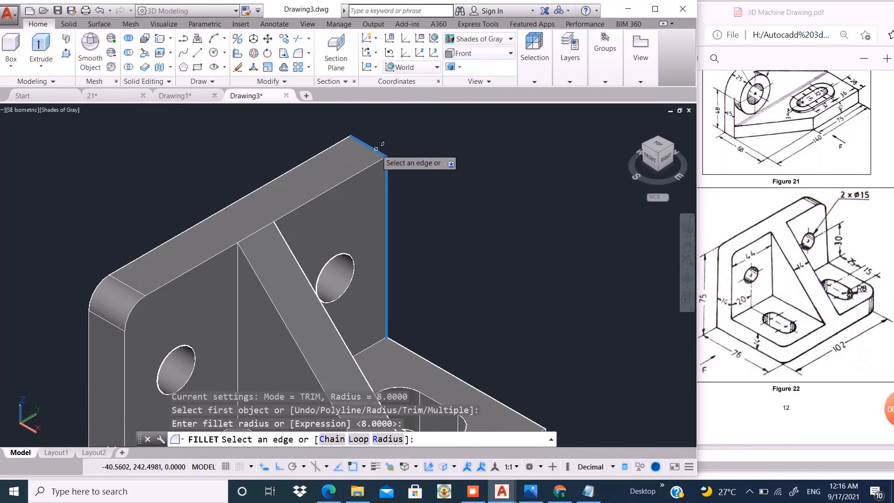
pyautogui.press('Return')
# - Fillet the vertical edge at the base plate's nearer outer corner with radius 8
pyautogui.scroll(-3, 382, 163)
pyautogui.scroll(4, 382, 163)
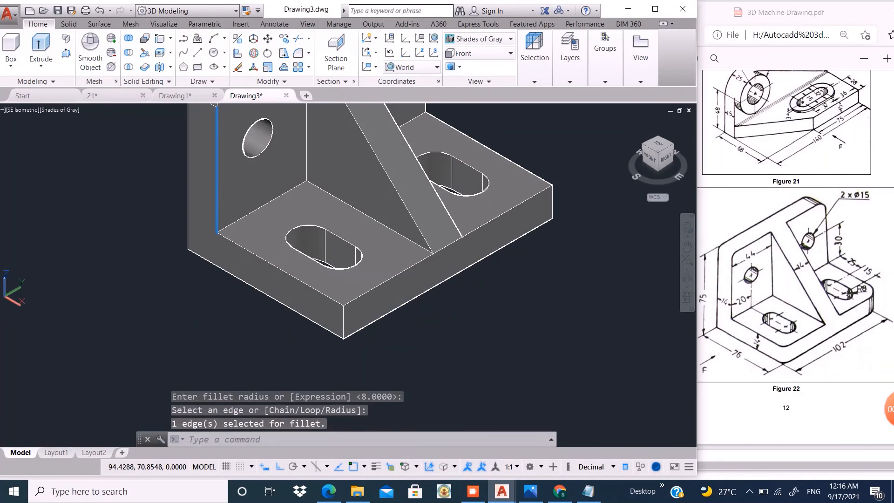
pyautogui.press('Return')
pyautogui.click(343, 319)
pyautogui.press('Return')
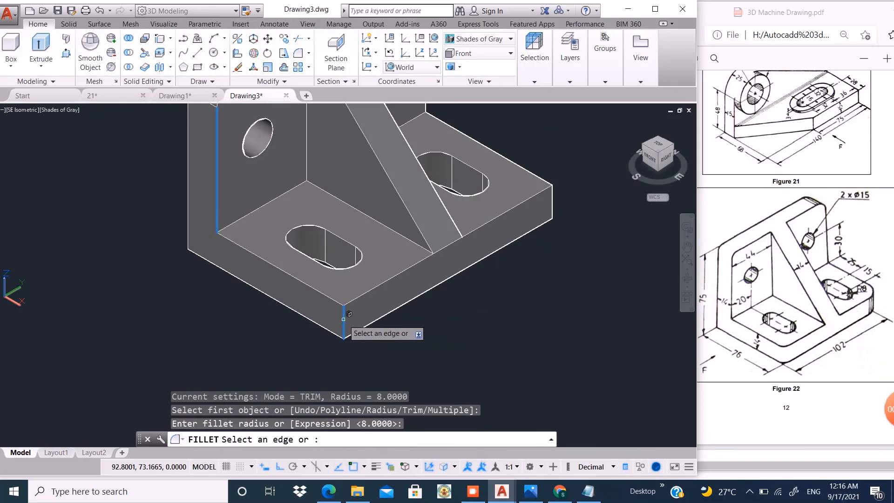
pyautogui.press('Return')
# - Fillet the vertical edge at the base plate's farther outer corner with radius 8
pyautogui.scroll(-2, 367, 306)
pyautogui.scroll(4, 481, 271)
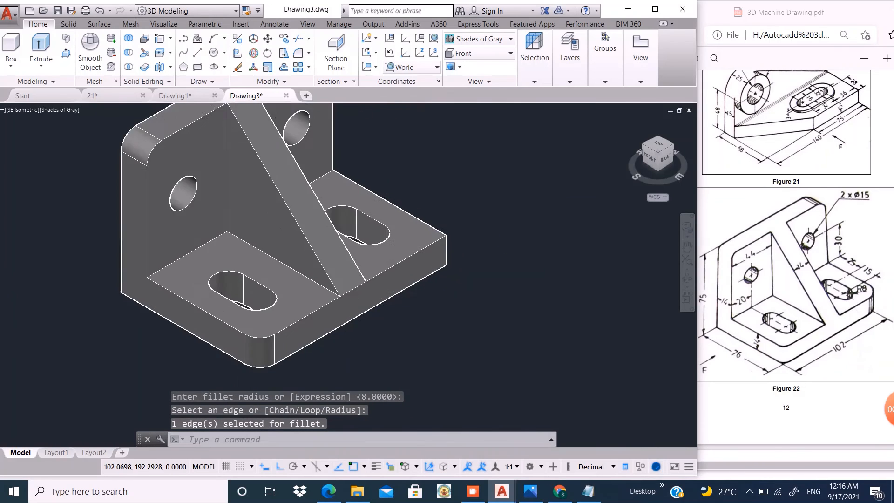
pyautogui.press('Return')
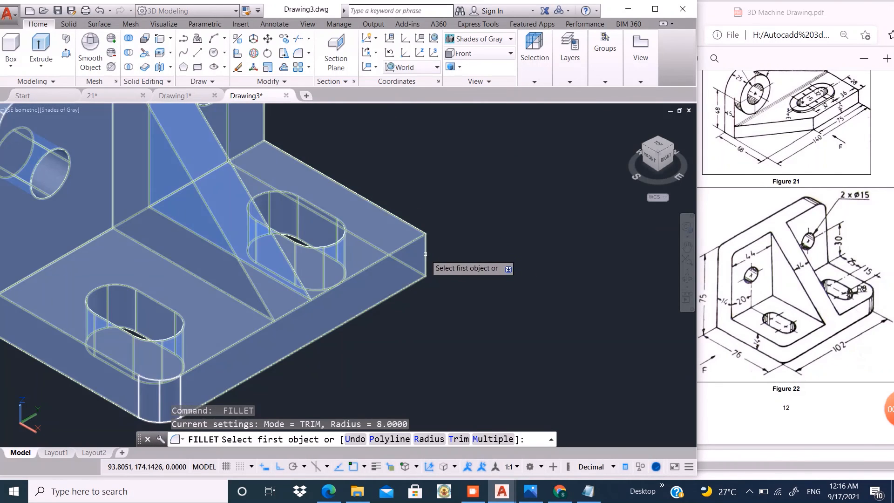
pyautogui.click(427, 254)
pyautogui.press('Return')
pyautogui.press('Return')
# - Change the color of the bracket solid to Yellow
pyautogui.scroll(-4, 465, 275)
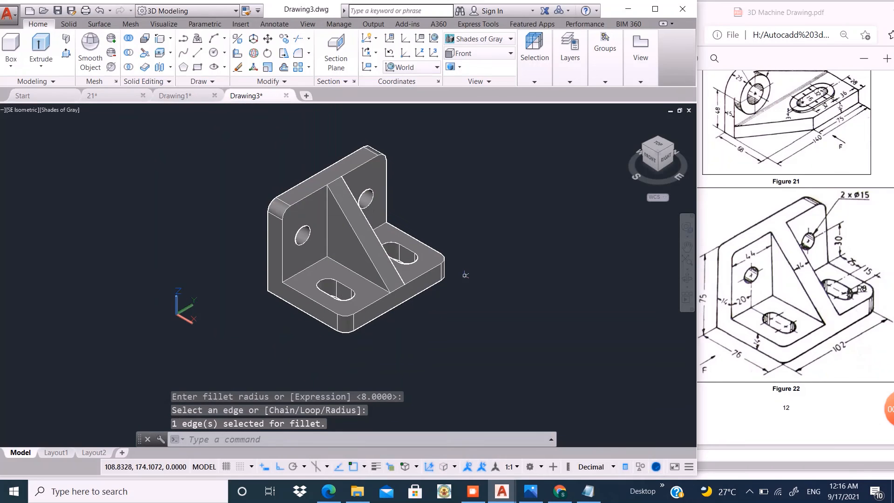
pyautogui.scroll(2, 292, 243)
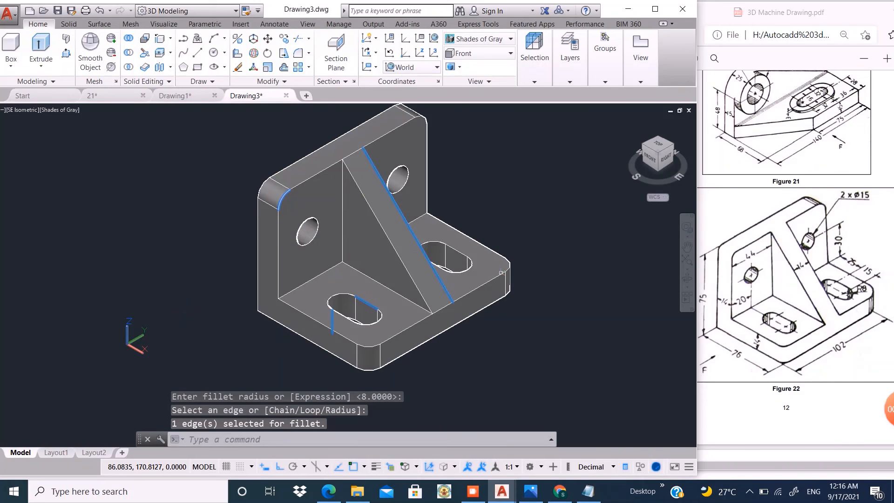
pyautogui.scroll(-2, 521, 303)
pyautogui.scroll(3, 456, 205)
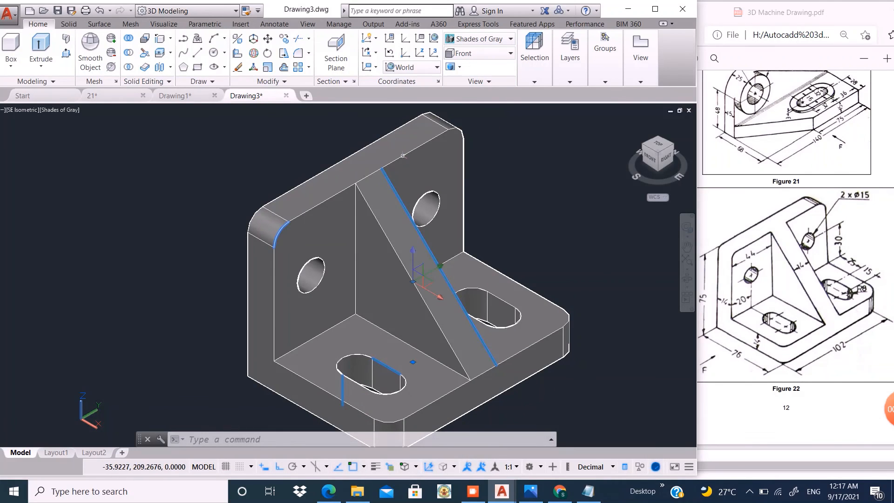
pyautogui.click(378, 169)
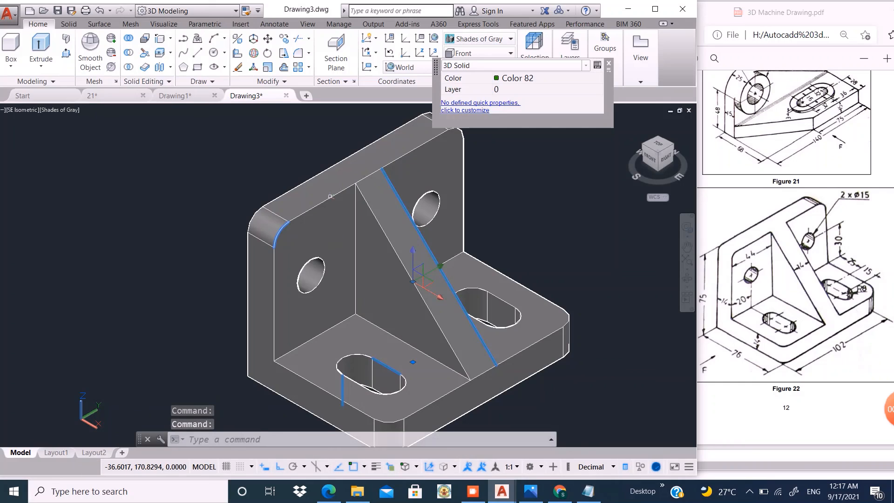
pyautogui.press('Escape')
pyautogui.click(395, 162)
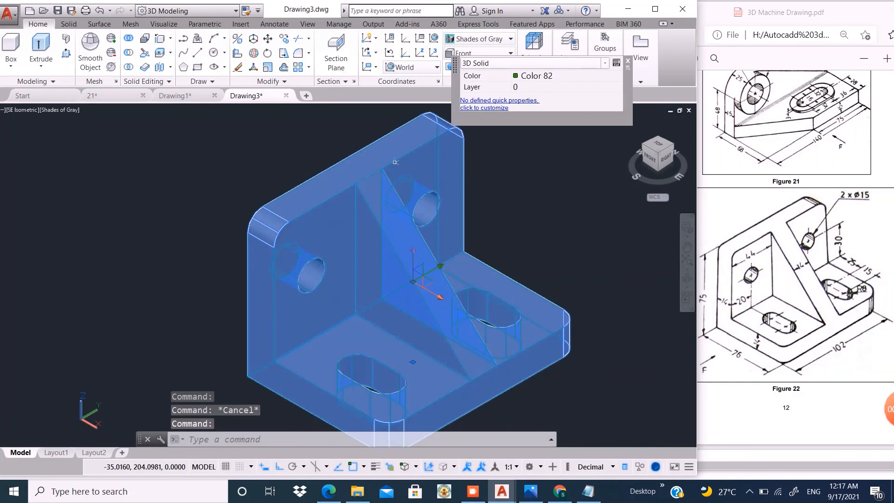
pyautogui.rightClick(431, 158)
pyautogui.click(563, 76)
pyautogui.click(617, 76)
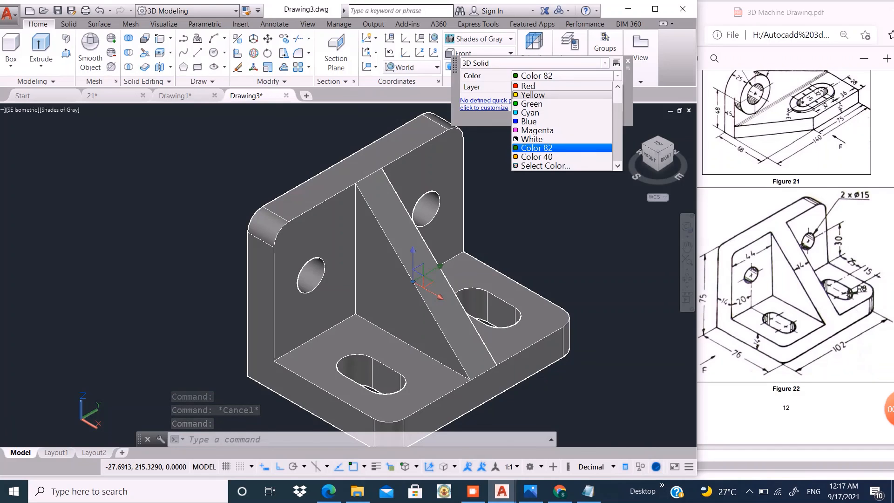
pyautogui.click(533, 95)
pyautogui.press('Escape')
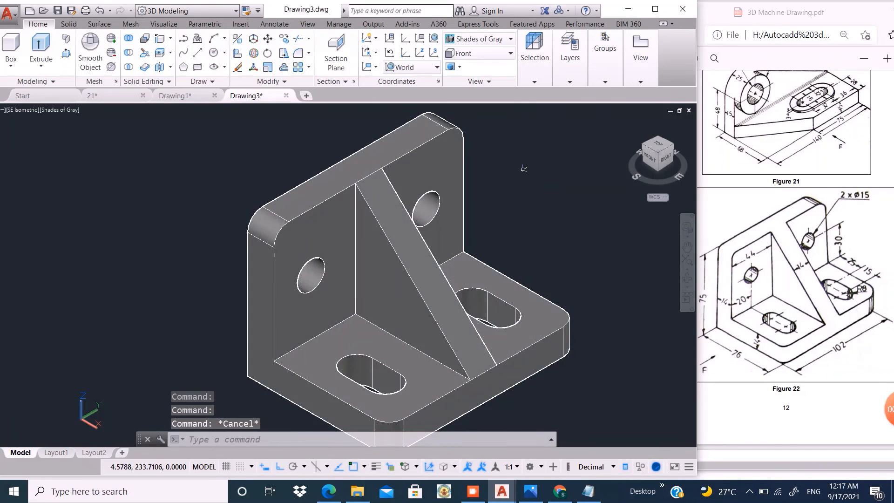
# - Switch the model's visual style to Realistic
pyautogui.click(510, 39)
pyautogui.click(614, 65)
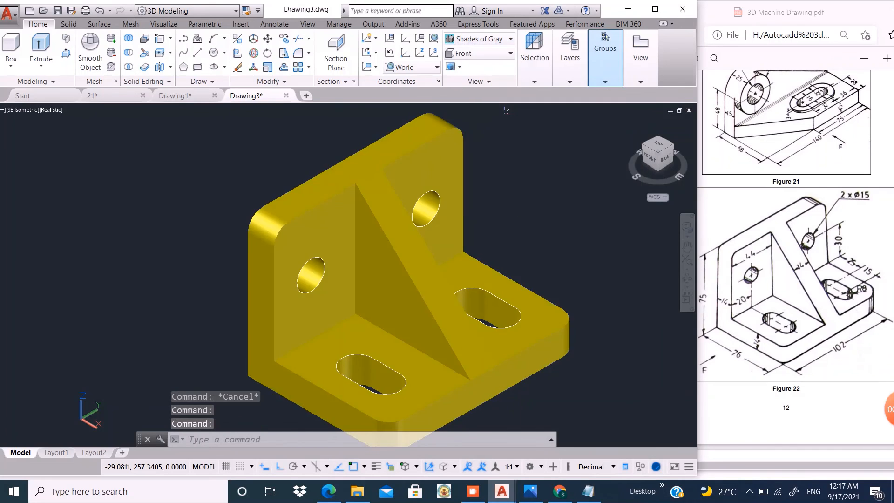
pyautogui.scroll(-2, 541, 168)
pyautogui.scroll(-1, 304, 264)
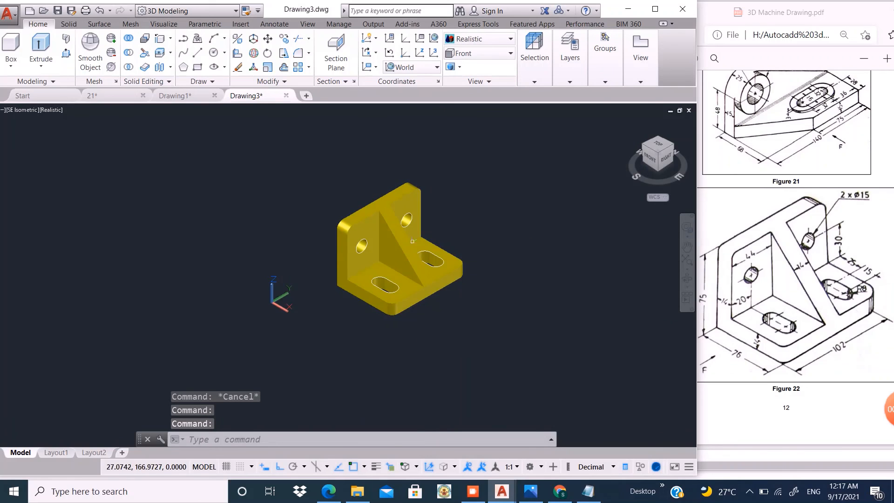
# - Move the bracket solid clear of the leftover hole and slot outlines
pyautogui.scroll(3, 399, 229)
pyautogui.click(288, 171)
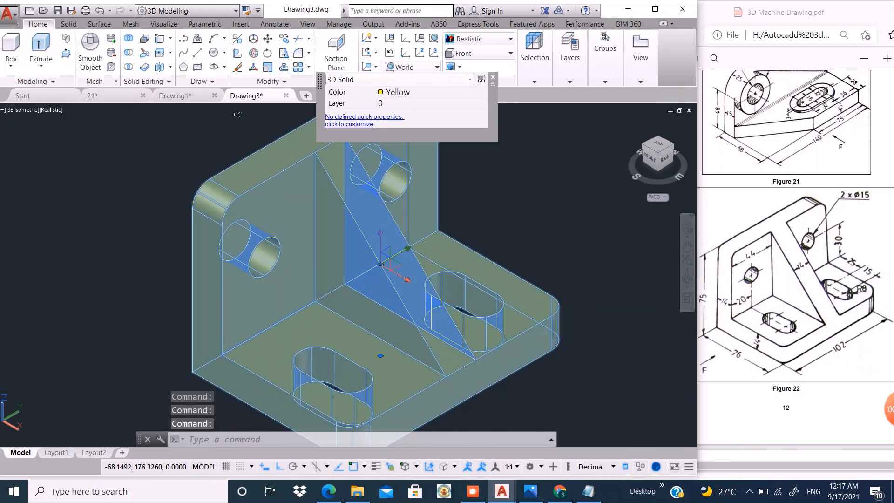
pyautogui.click(268, 39)
pyautogui.scroll(-4, 208, 274)
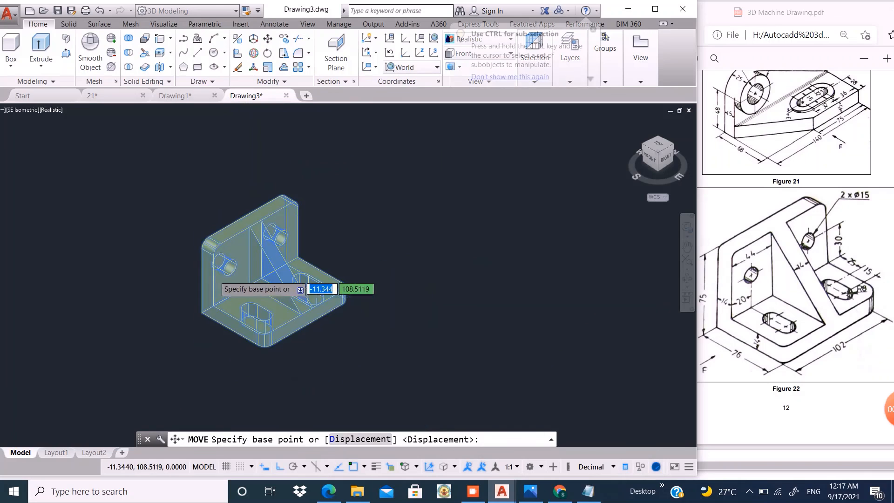
pyautogui.click(311, 365)
pyautogui.click(445, 273)
# - Erase all the leftover circle and slot outline curves at the bracket's former location
pyautogui.click(309, 201)
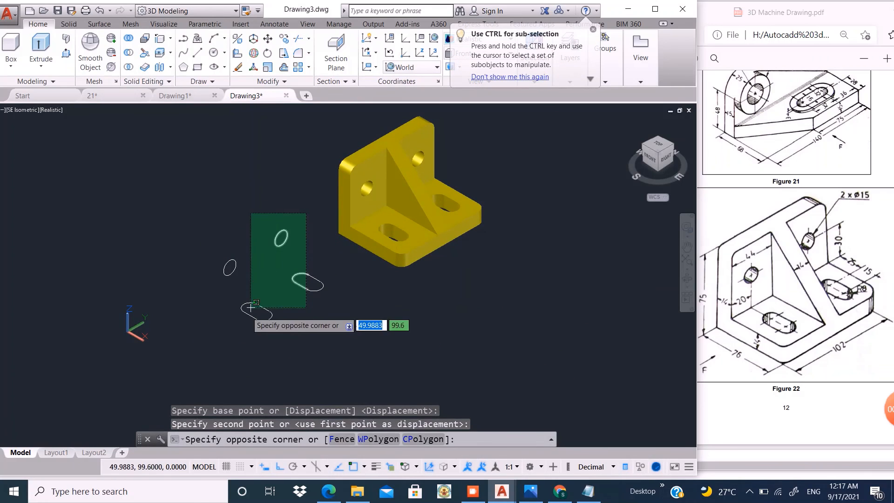
pyautogui.click(207, 328)
pyautogui.press('Return')
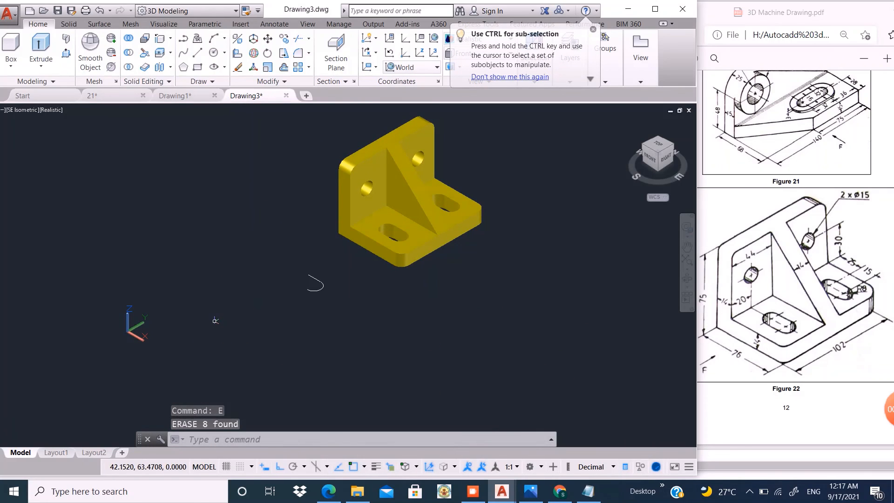
pyautogui.click(342, 248)
pyautogui.click(285, 307)
pyautogui.write('e')
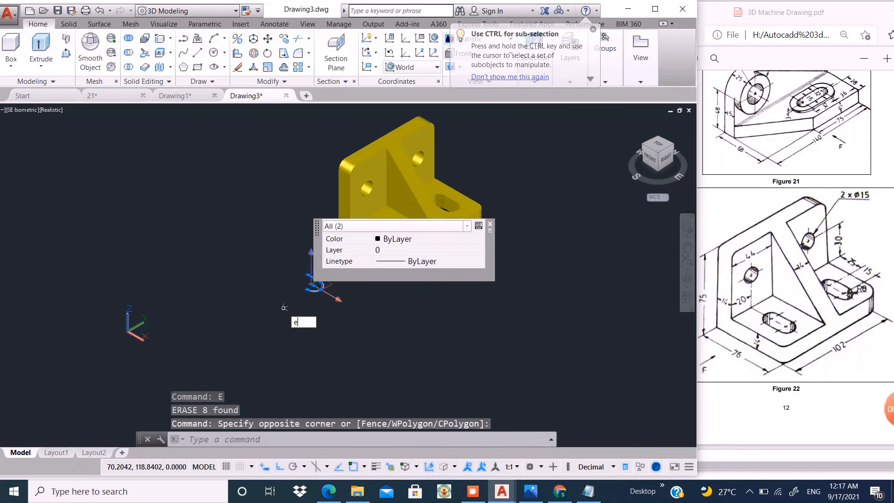
pyautogui.press('Return')
pyautogui.scroll(-2, 296, 316)
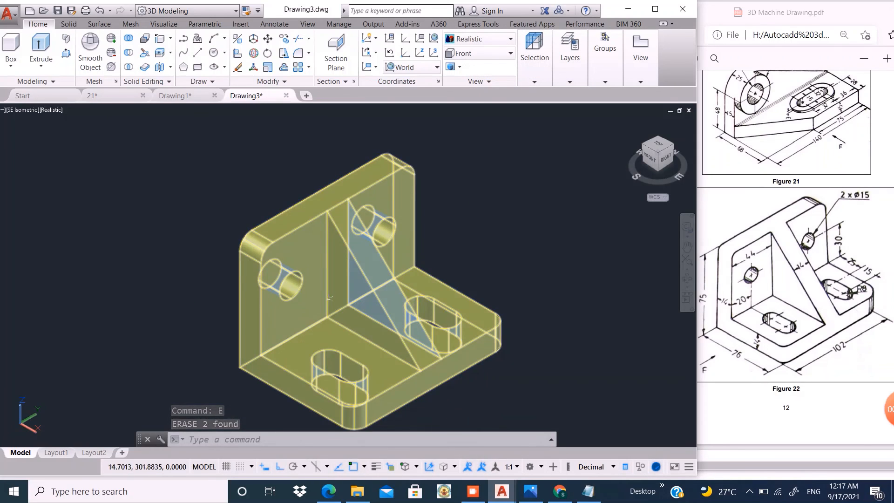
pyautogui.scroll(-4, 369, 283)
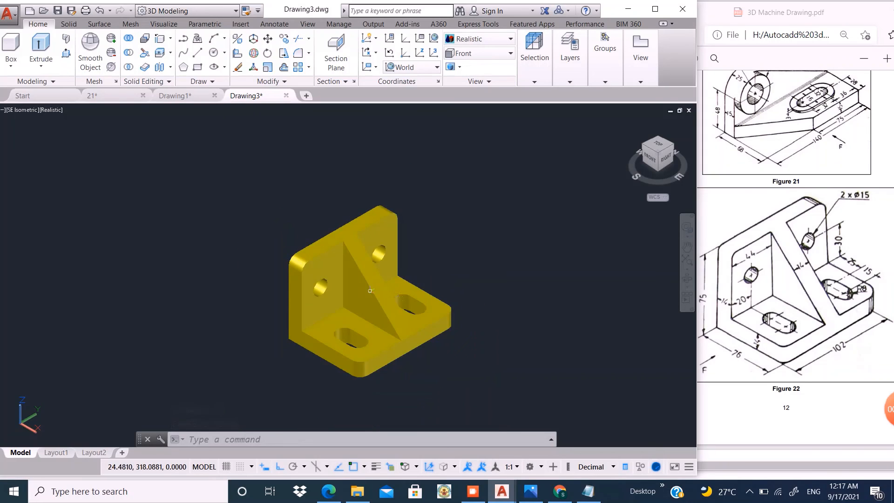
pyautogui.scroll(3, 418, 272)
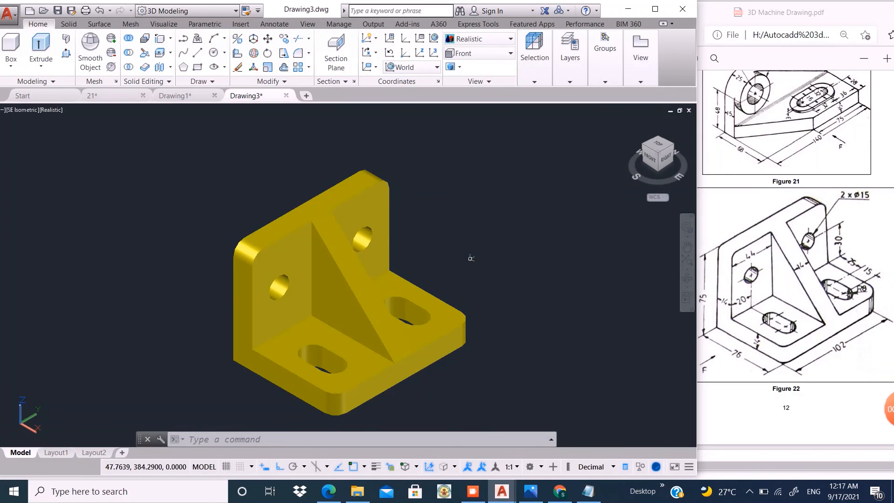